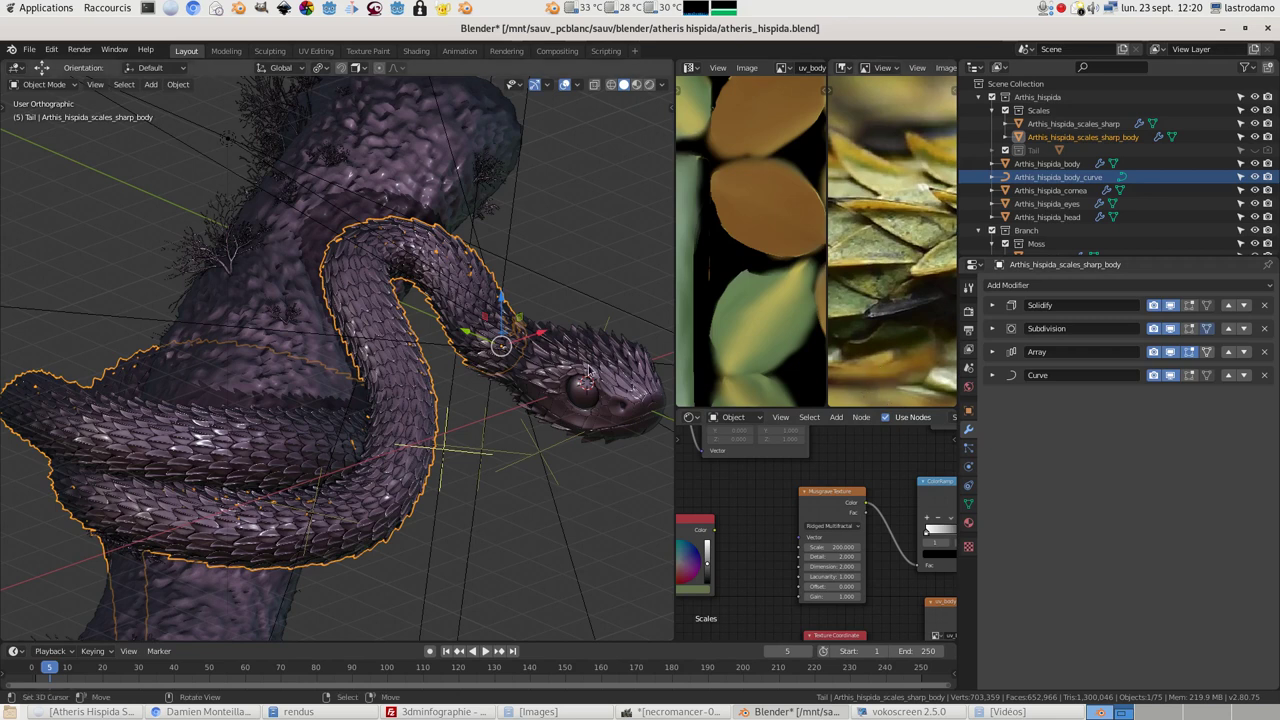
Select the head scales object, frame it, and inspect the head in perspective view
{"action": "middle_click_drag", "start_coordinate": [534, 327], "coordinate": [543, 322]}
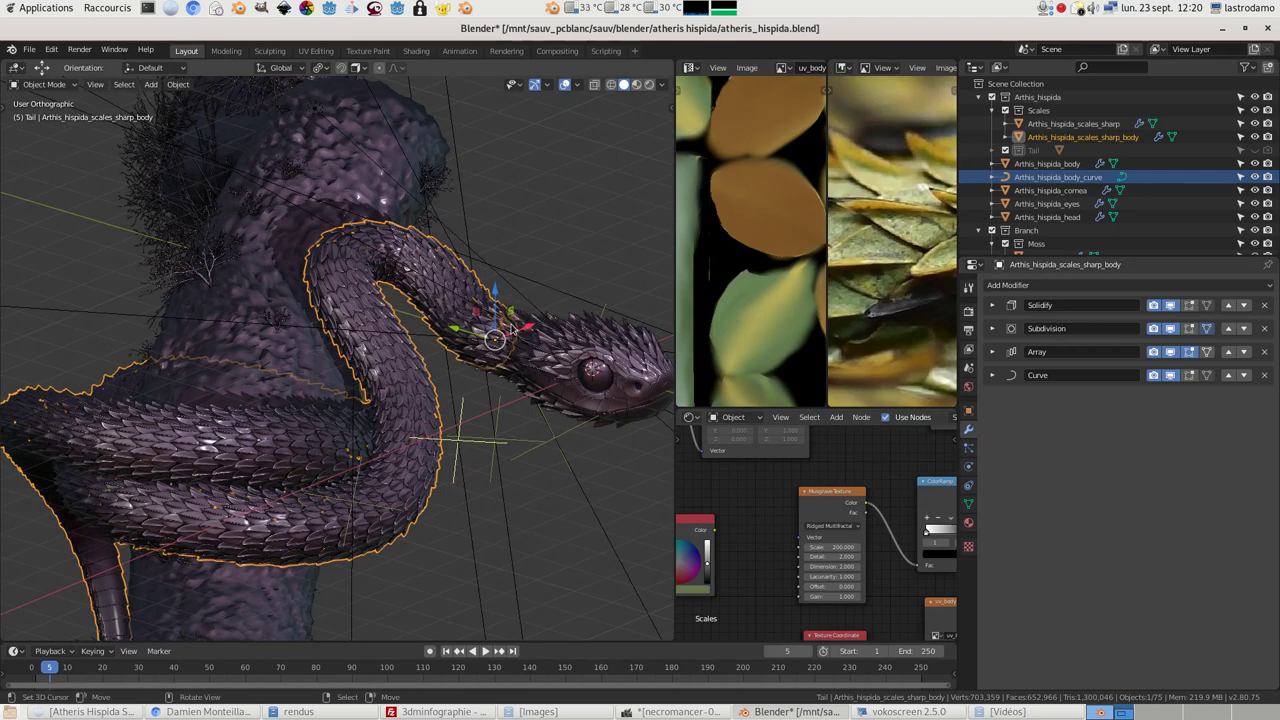
{"action": "left_click", "coordinate": [613, 345]}
{"action": "key", "text": "KP_Decimal"}
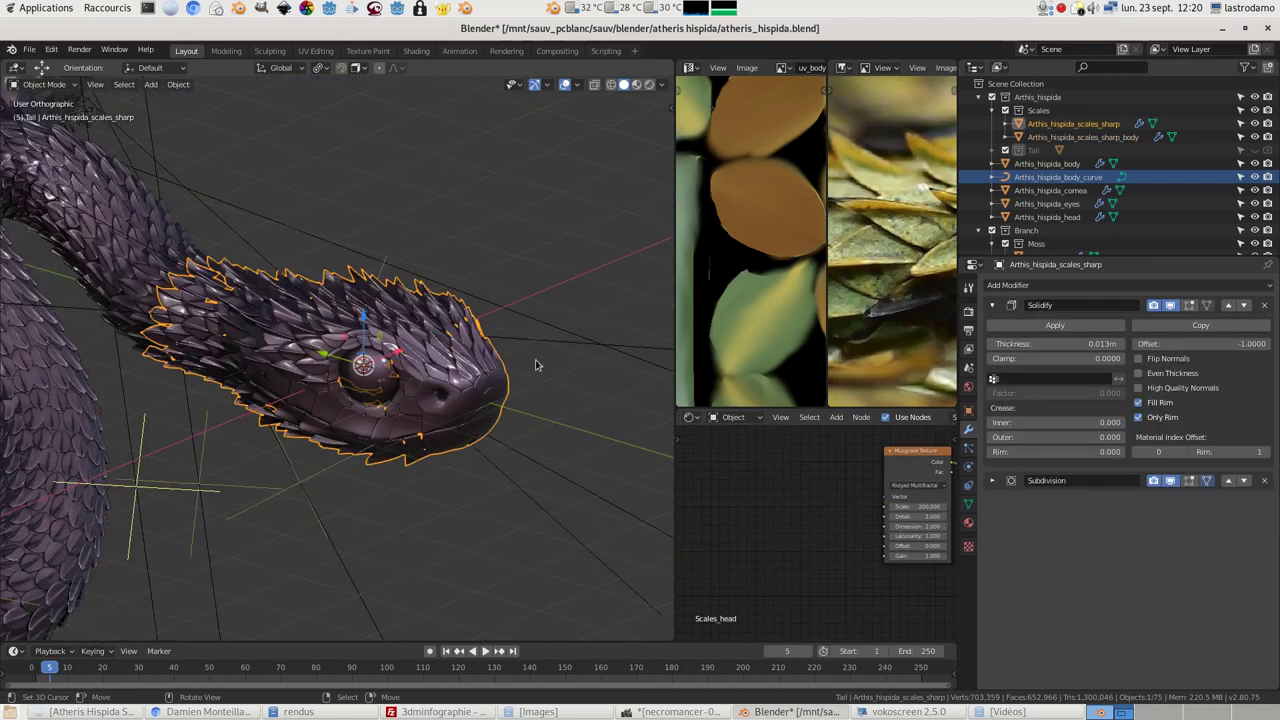
{"action": "middle_click_drag", "start_coordinate": [563, 362], "coordinate": [530, 307]}
{"action": "key", "text": "KP_5"}
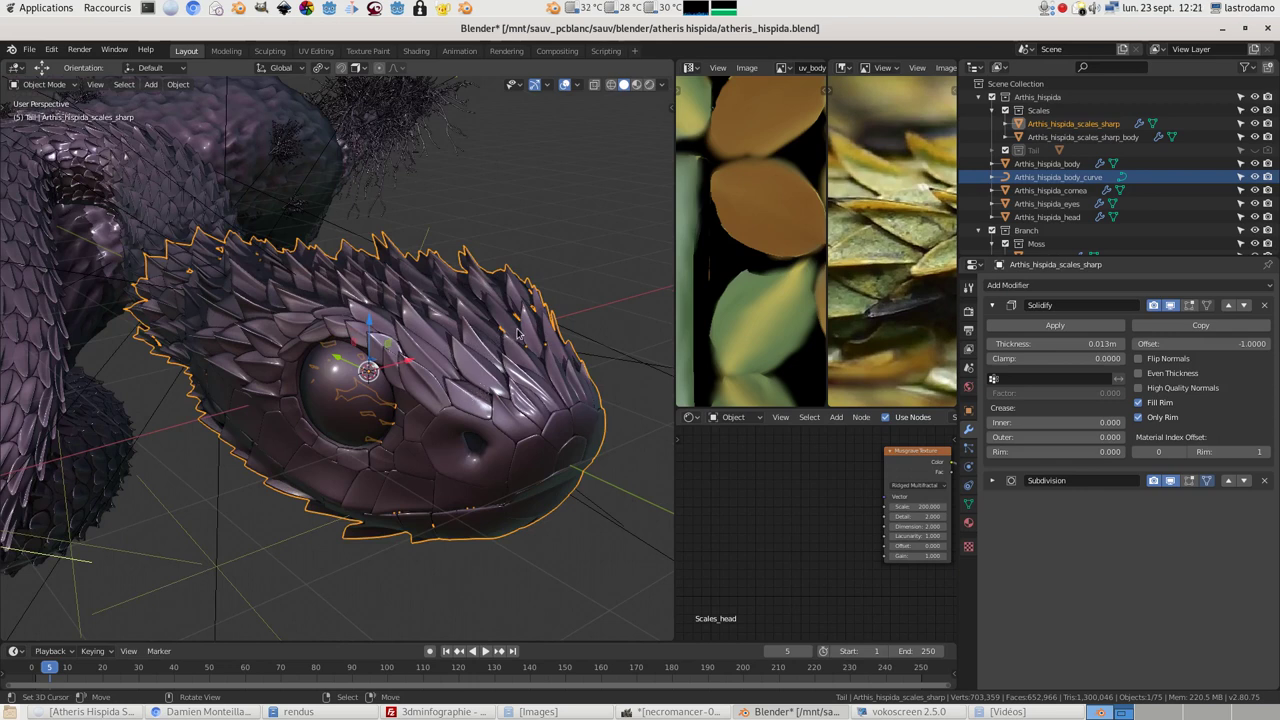
{"action": "mouse_move", "coordinate": [516, 331]}
{"action": "middle_mouse_down"}
{"action": "mouse_move", "coordinate": [529, 299]}
{"action": "mouse_move", "coordinate": [523, 311]}
{"action": "middle_mouse_up"}
{"action": "scroll", "coordinate": [516, 298], "scroll_direction": "down", "scroll_amount": 1}
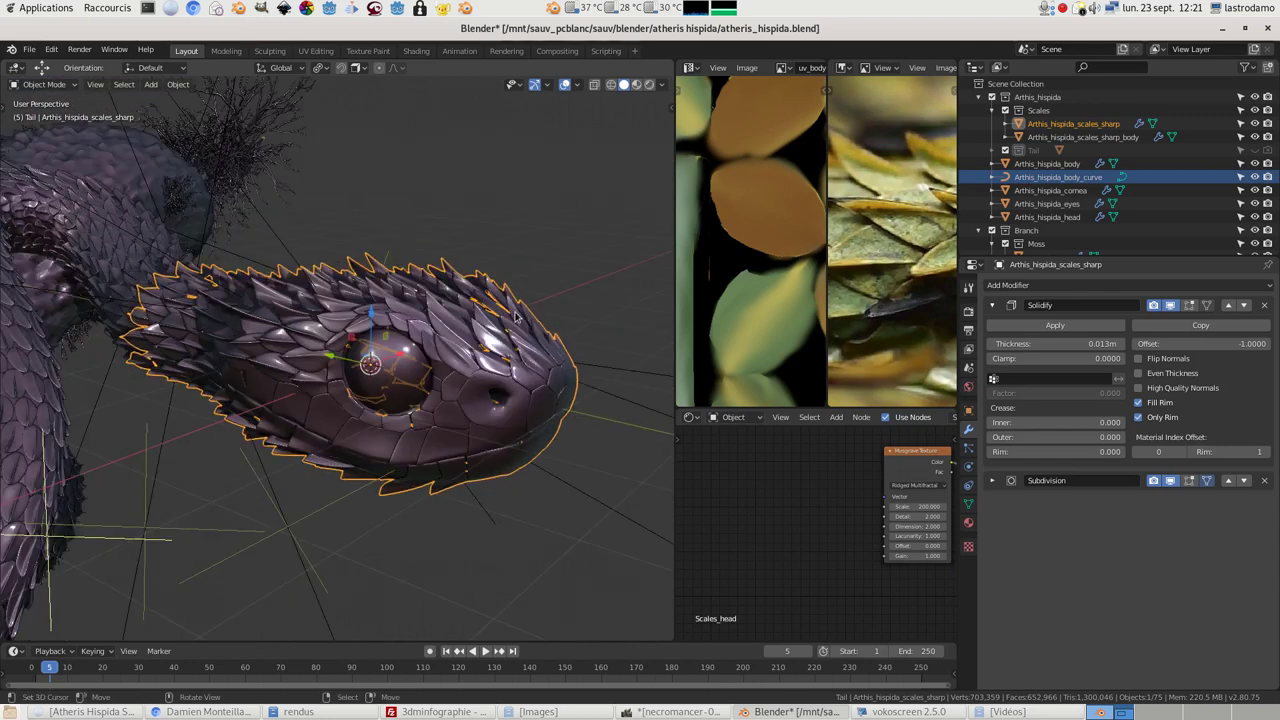
{"action": "middle_click_drag", "start_coordinate": [511, 325], "coordinate": [520, 310]}
Inspect the head scales' mesh around the snout and nostril in Edit Mode, with a single snout vertex selected, and return to Object Mode
{"action": "key", "text": "Tab"}
{"action": "key", "text": "a"}
{"action": "scroll", "coordinate": [540, 331], "scroll_direction": "down", "scroll_amount": 1}
{"action": "scroll", "coordinate": [547, 298], "scroll_direction": "up", "scroll_amount": 4}
{"action": "mouse_move", "coordinate": [547, 297]}
{"action": "middle_mouse_down"}
{"action": "mouse_move", "coordinate": [499, 301]}
{"action": "mouse_move", "coordinate": [554, 274]}
{"action": "middle_mouse_up"}
{"action": "key", "text": "alt+a"}
{"action": "scroll", "coordinate": [465, 304], "scroll_direction": "up", "scroll_amount": 2}
{"action": "left_click", "coordinate": [446, 213]}
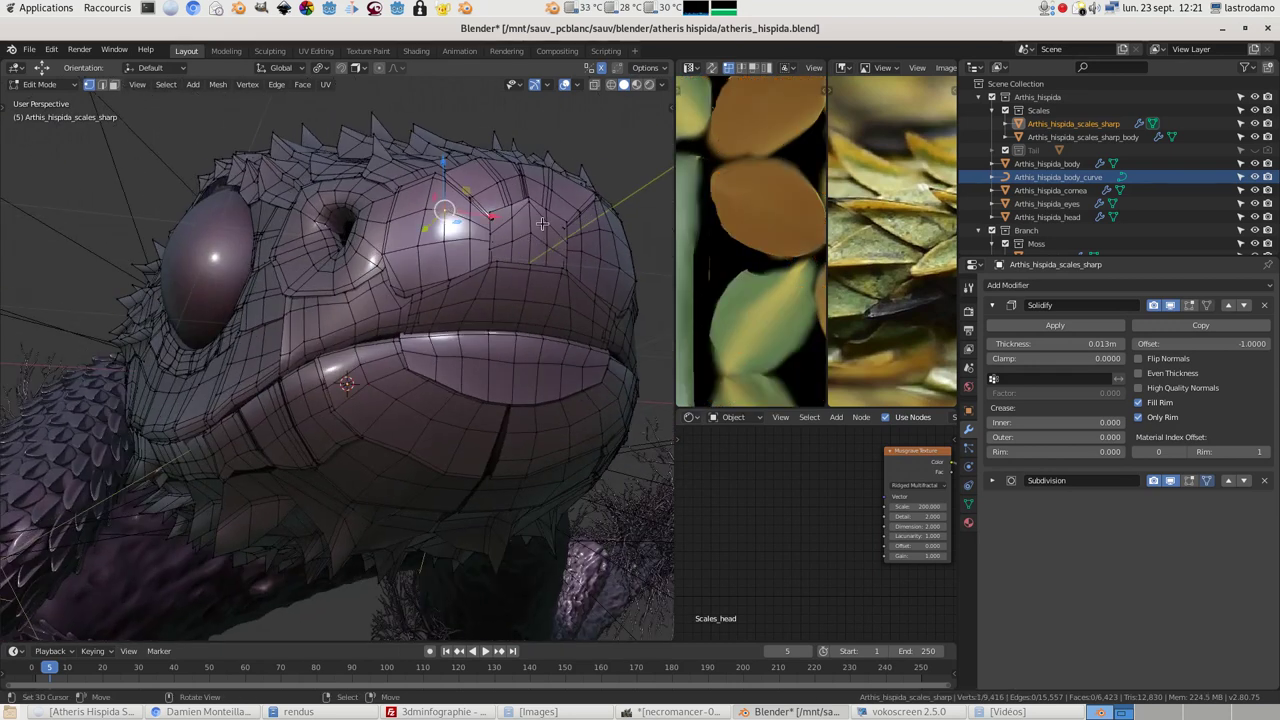
{"action": "key", "text": "KP_Decimal"}
{"action": "scroll", "coordinate": [545, 378], "scroll_direction": "down", "scroll_amount": 5}
{"action": "middle_click_drag", "start_coordinate": [545, 378], "coordinate": [552, 398]}
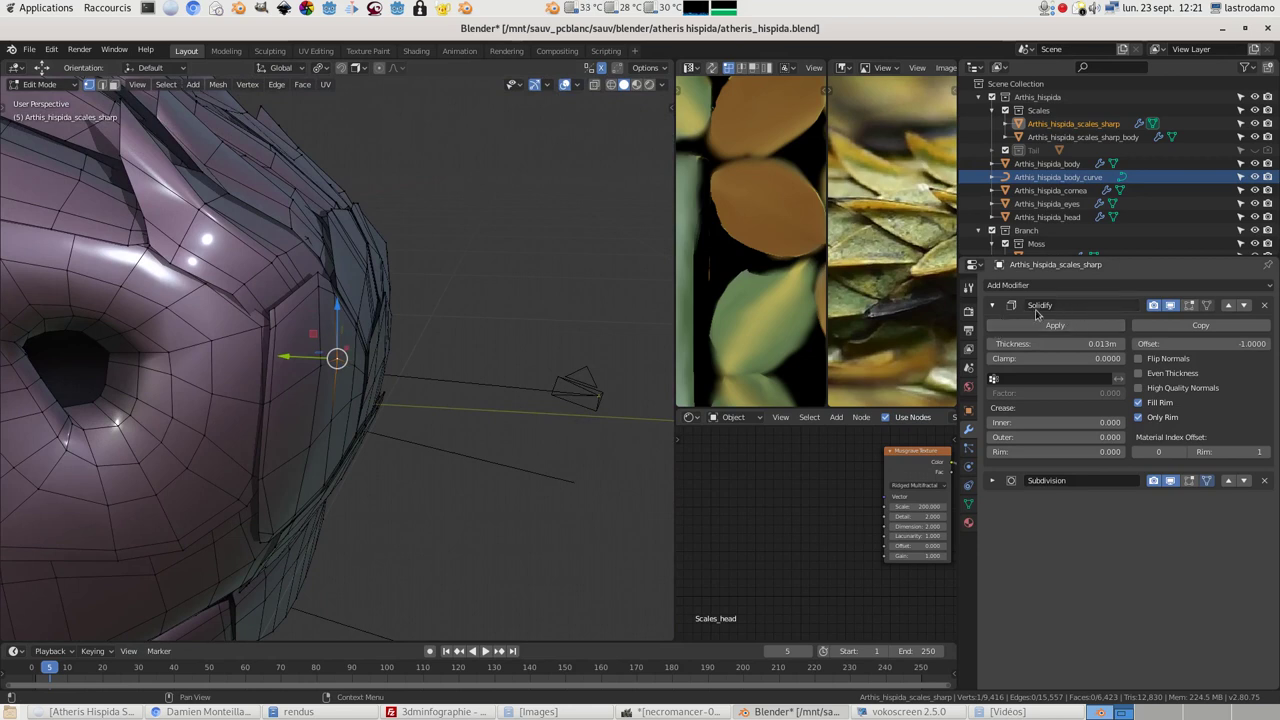
{"action": "key", "text": "Tab"}
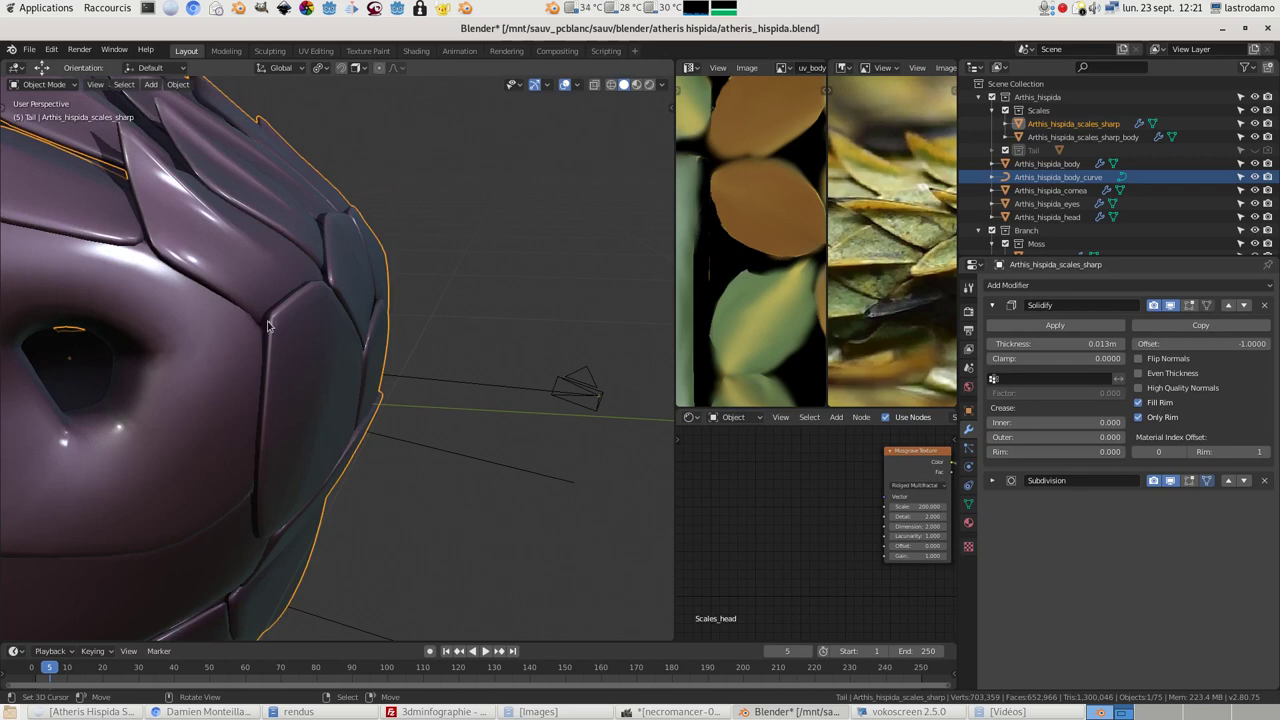
Examine the neck and belly scales where the head scales meet the body scales, comparing Edit Mode with Object Mode
{"action": "middle_click_drag", "start_coordinate": [276, 328], "coordinate": [489, 323]}
{"action": "key", "text": "Tab"}
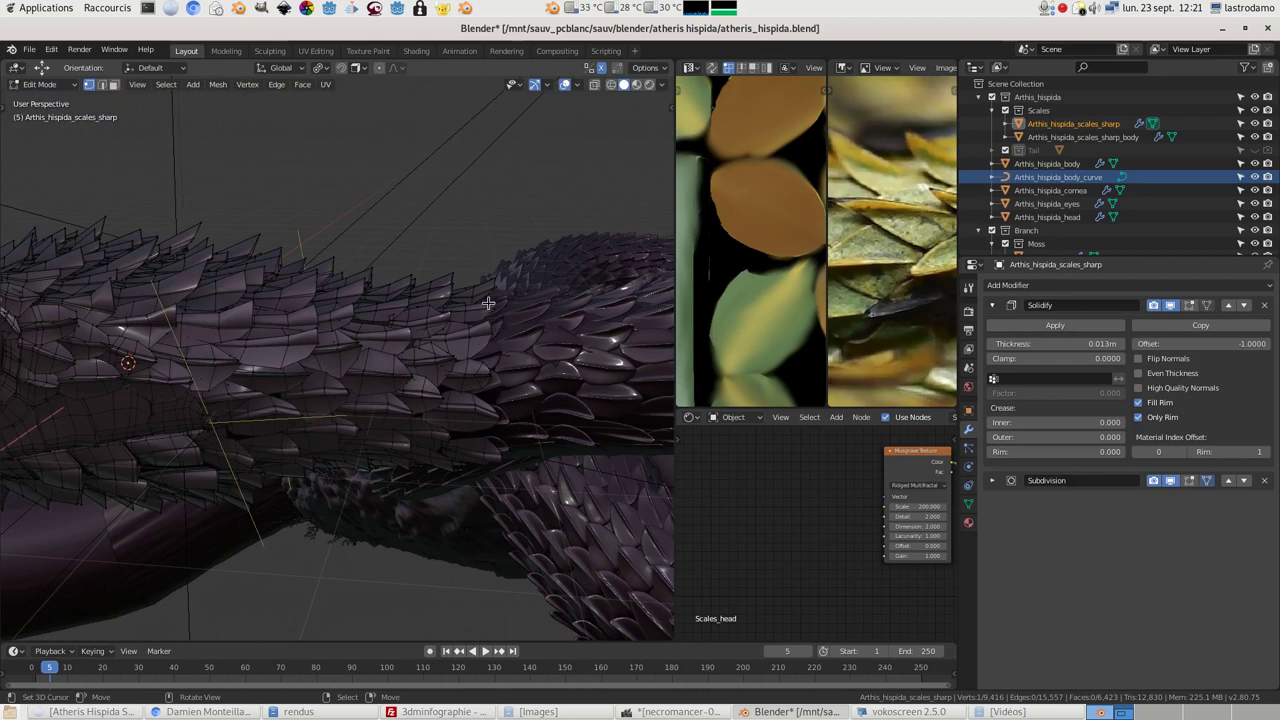
{"action": "middle_click_drag", "start_coordinate": [498, 396], "coordinate": [467, 290]}
{"action": "key", "text": "Tab"}
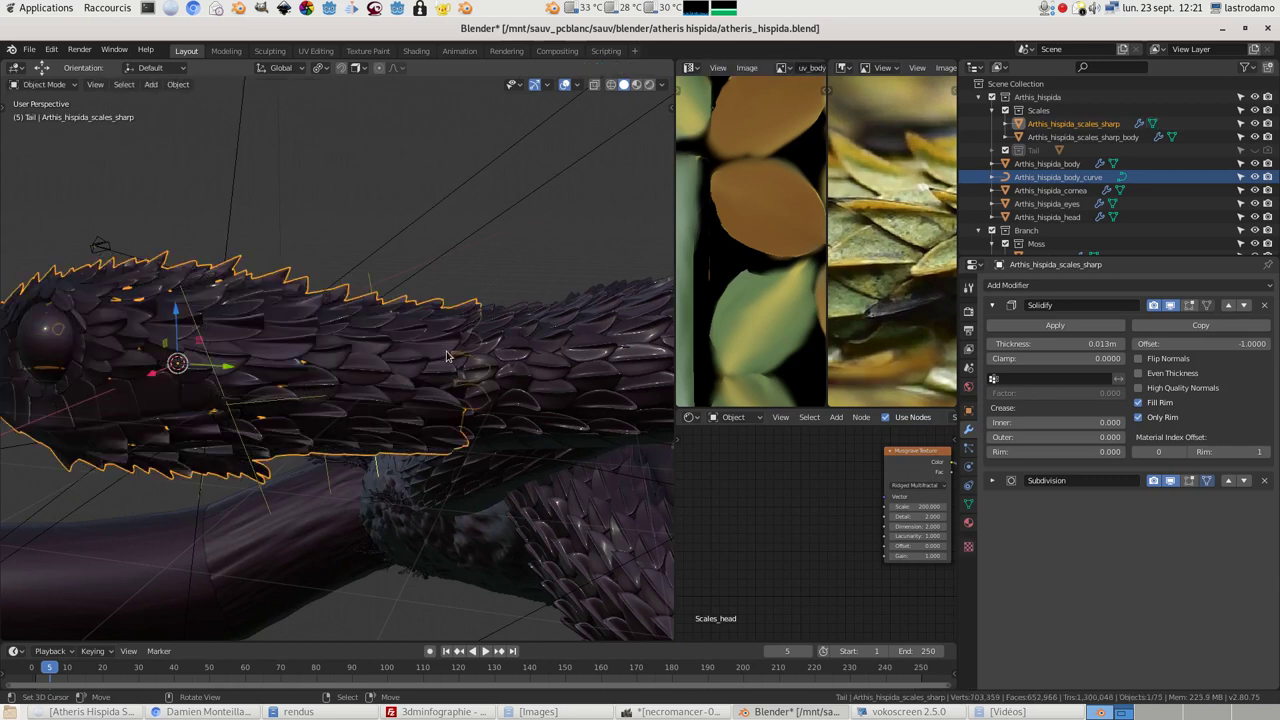
{"action": "middle_click_drag", "start_coordinate": [447, 356], "coordinate": [438, 382]}
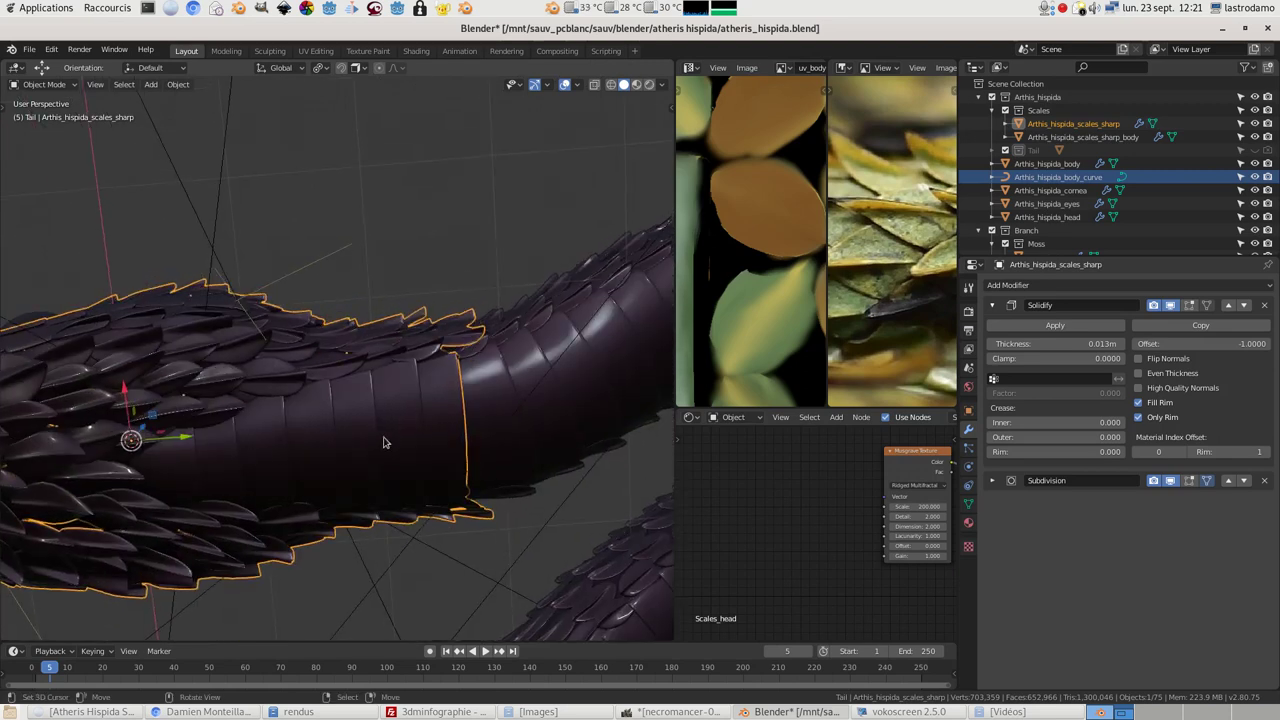
{"action": "middle_click_drag", "start_coordinate": [408, 327], "coordinate": [252, 404]}
{"action": "middle_click_drag", "start_coordinate": [367, 367], "coordinate": [432, 388]}
Select the body scales object and frame its base segment in Edit Mode with wireframe shading
{"action": "left_click", "coordinate": [433, 386]}
{"action": "middle_click_drag", "start_coordinate": [499, 345], "coordinate": [540, 420]}
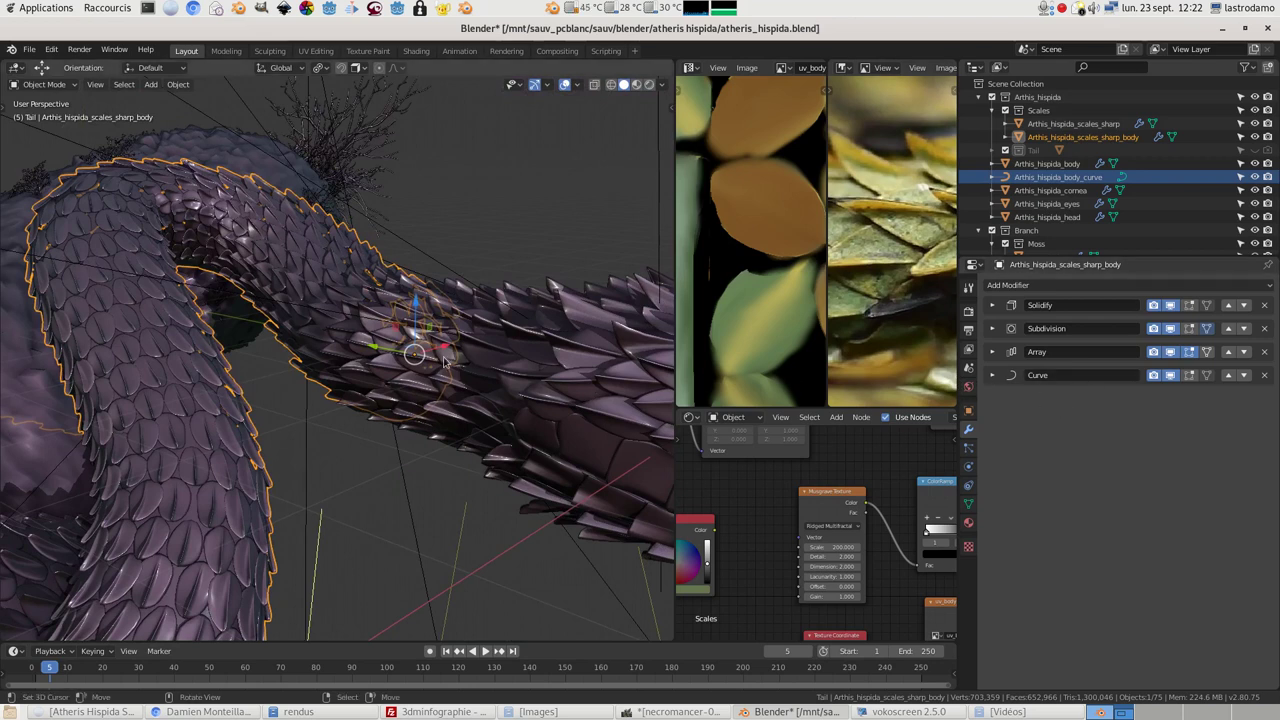
{"action": "key", "text": "KP_3"}
{"action": "key", "text": "Tab"}
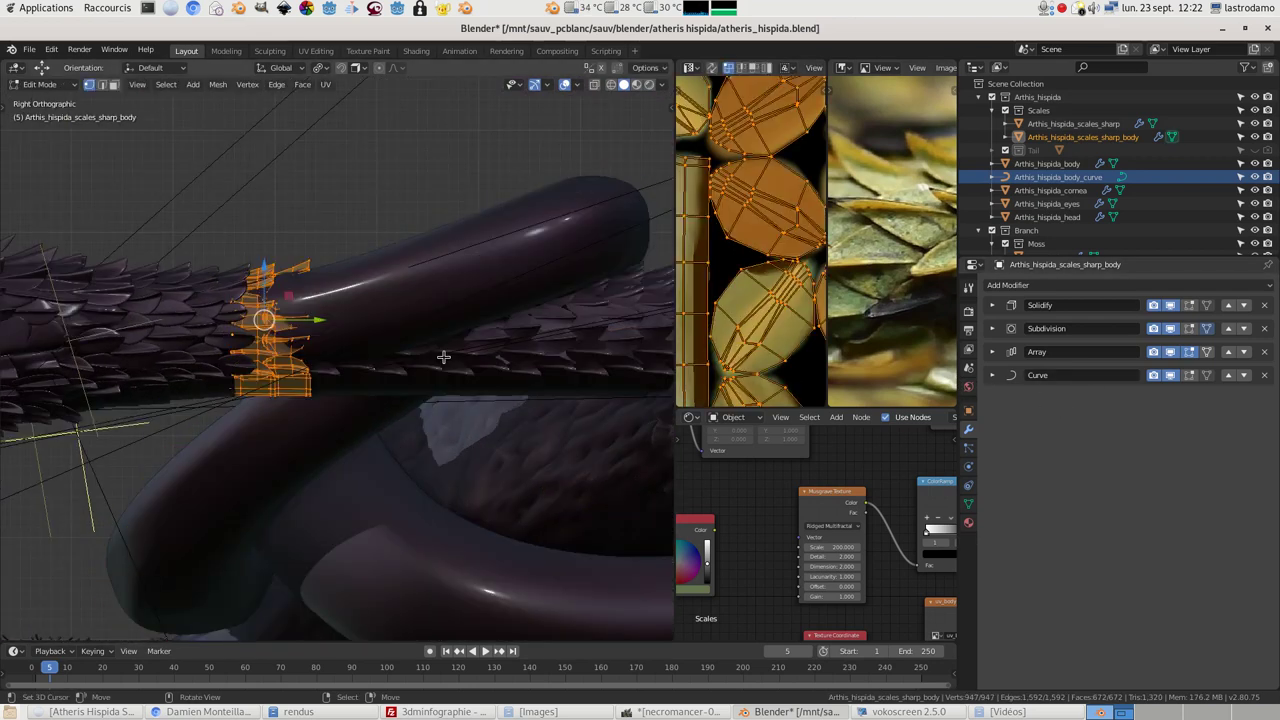
{"action": "key", "text": "alt+z"}
{"action": "key", "text": "KP_Decimal"}
{"action": "key", "text": "shift+z"}
{"action": "mouse_move", "coordinate": [398, 274]}
{"action": "middle_mouse_down"}
{"action": "mouse_move", "coordinate": [440, 308]}
{"action": "mouse_move", "coordinate": [453, 376]}
{"action": "middle_mouse_up"}
{"action": "key", "text": "shift+z"}
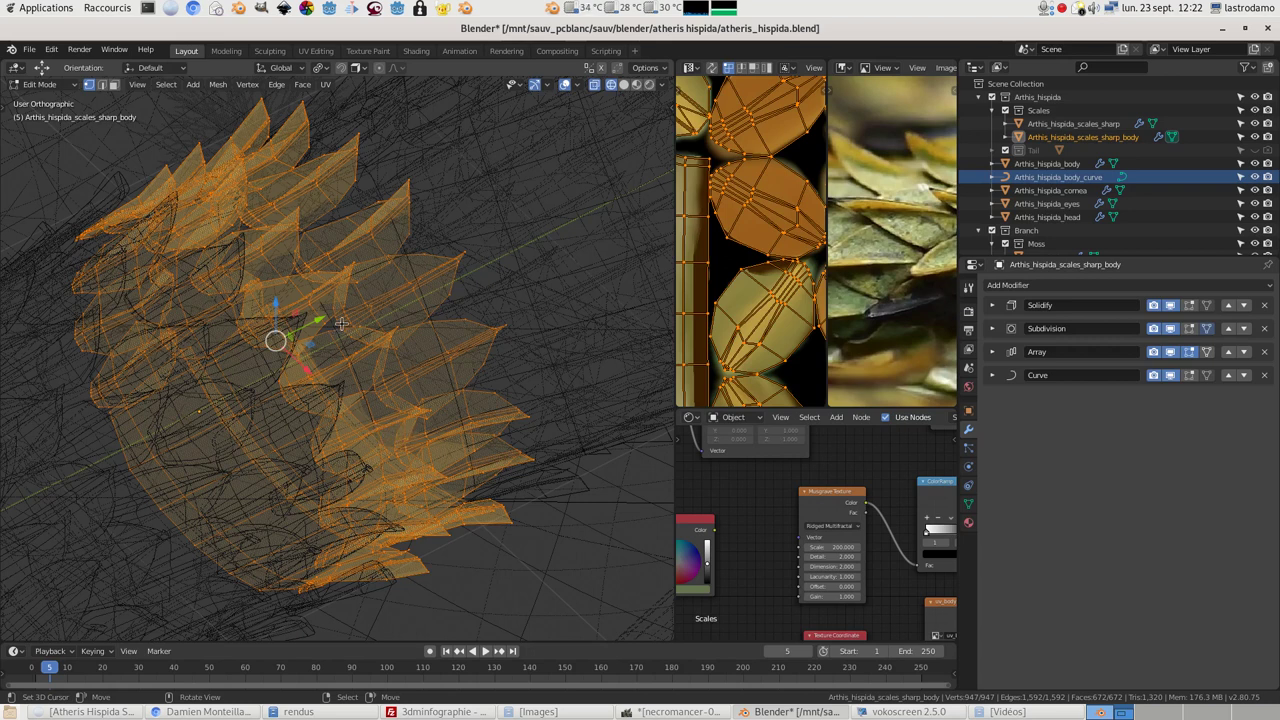
Examine the base ring of body scales from the side and underneath, in wireframe and solid shading
{"action": "middle_click_drag", "start_coordinate": [512, 416], "coordinate": [513, 325]}
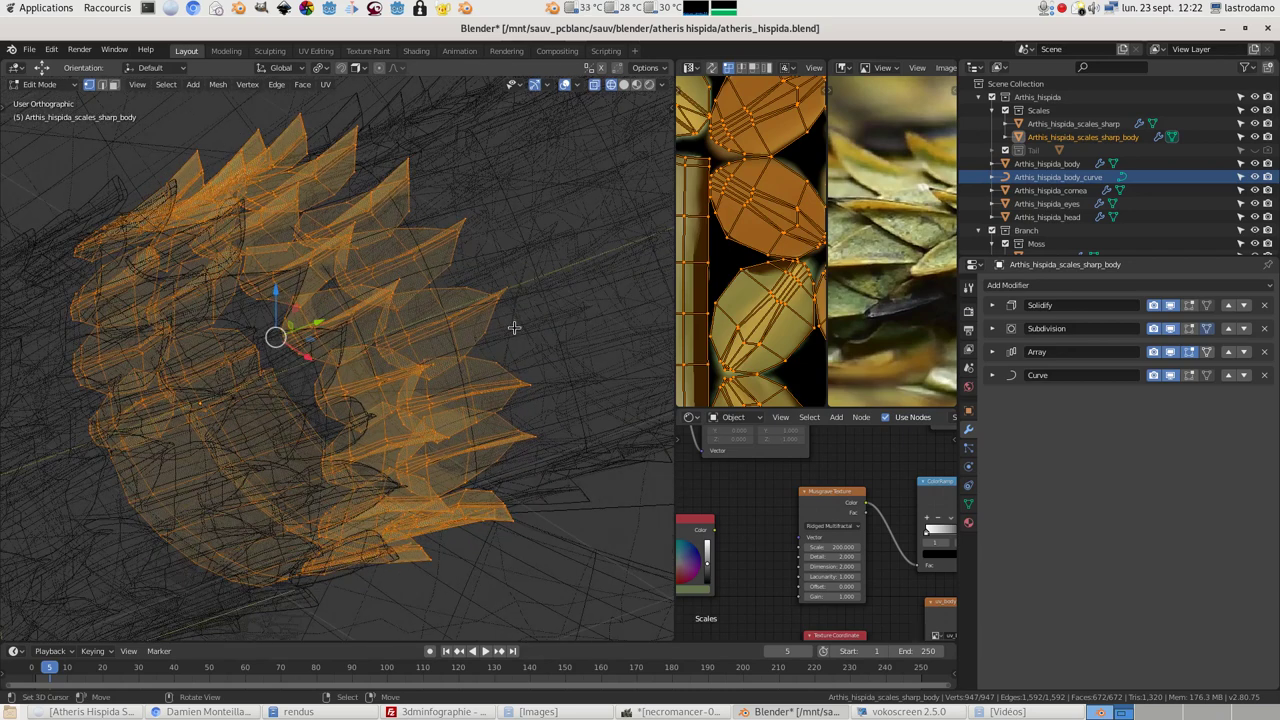
{"action": "middle_click_drag", "start_coordinate": [486, 352], "coordinate": [360, 312]}
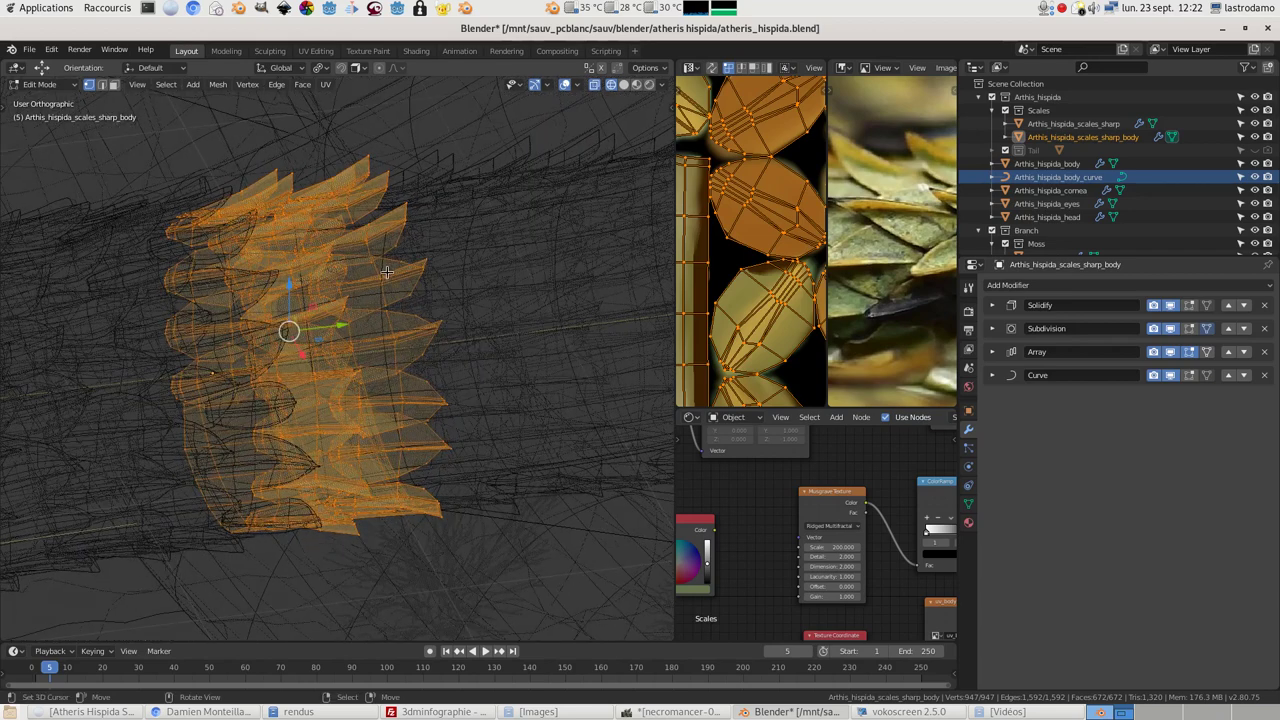
{"action": "middle_click_drag", "start_coordinate": [423, 395], "coordinate": [405, 240]}
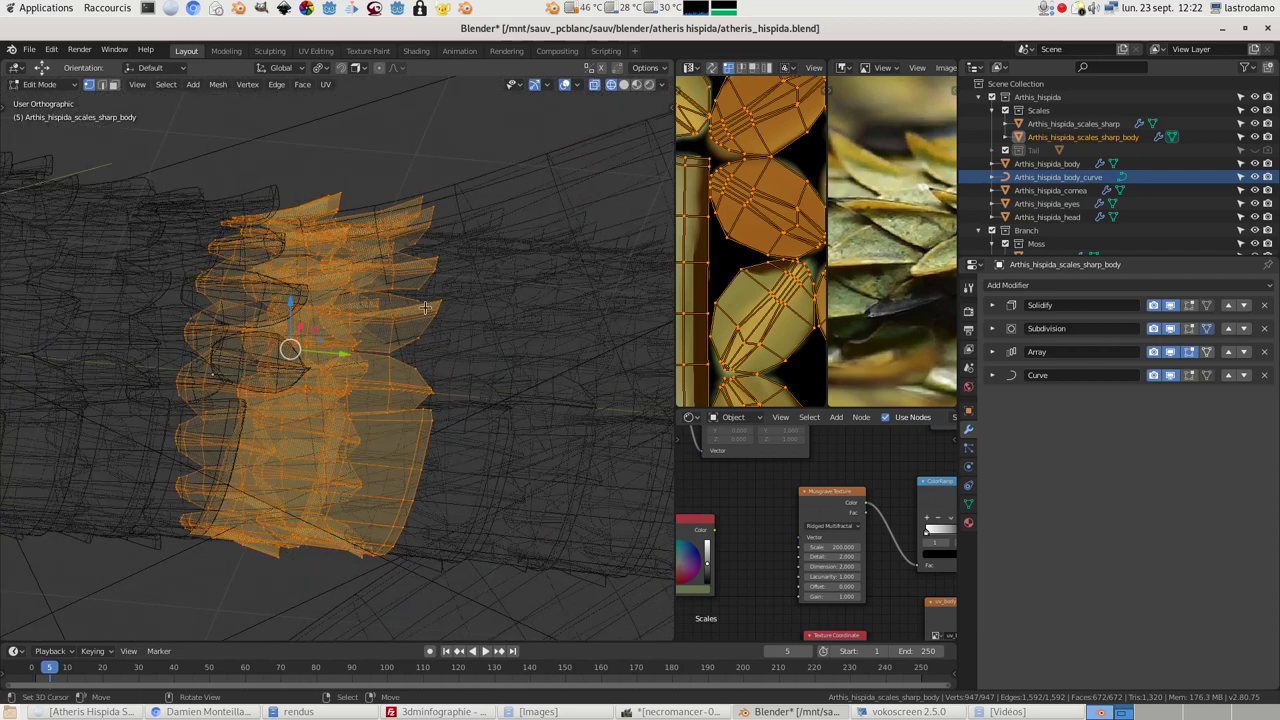
{"action": "middle_click_drag", "start_coordinate": [444, 353], "coordinate": [330, 345]}
{"action": "mouse_move", "coordinate": [380, 421]}
{"action": "middle_mouse_down"}
{"action": "mouse_move", "coordinate": [471, 371]}
{"action": "mouse_move", "coordinate": [484, 266]}
{"action": "mouse_move", "coordinate": [474, 299]}
{"action": "mouse_move", "coordinate": [352, 344]}
{"action": "middle_mouse_up"}
{"action": "key", "text": "shift+z"}
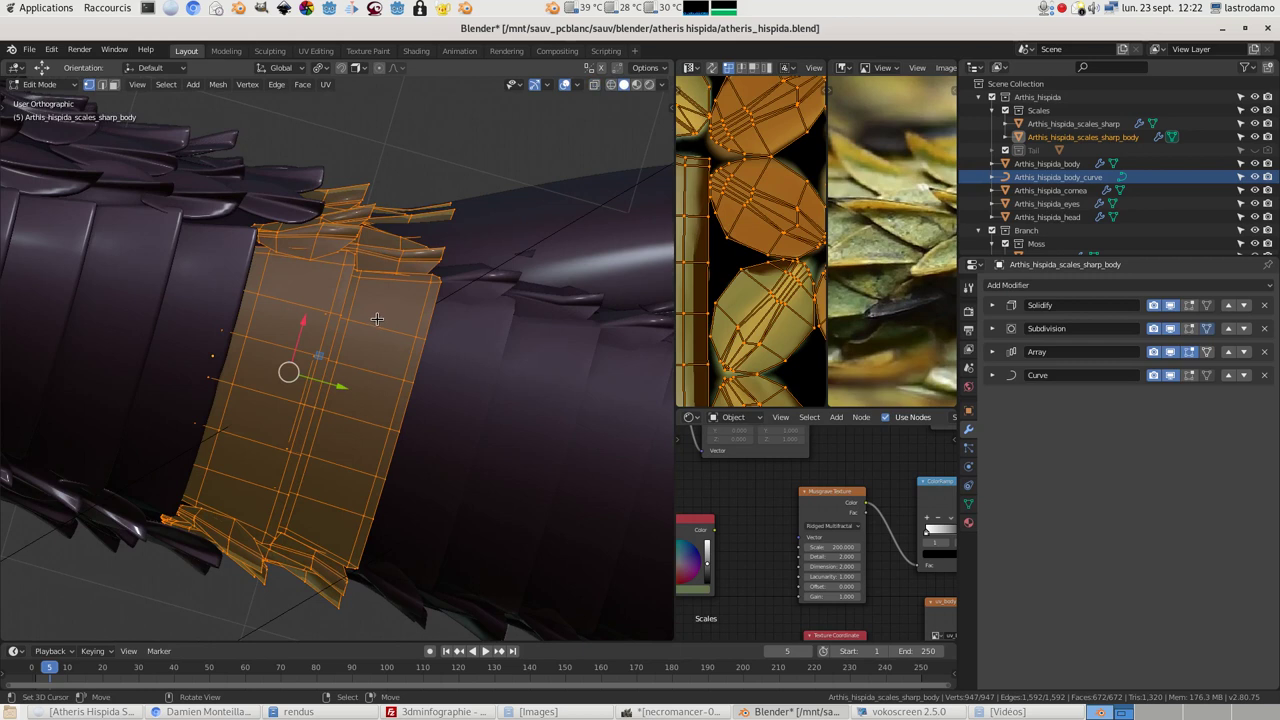
{"action": "middle_click_drag", "start_coordinate": [425, 289], "coordinate": [420, 310]}
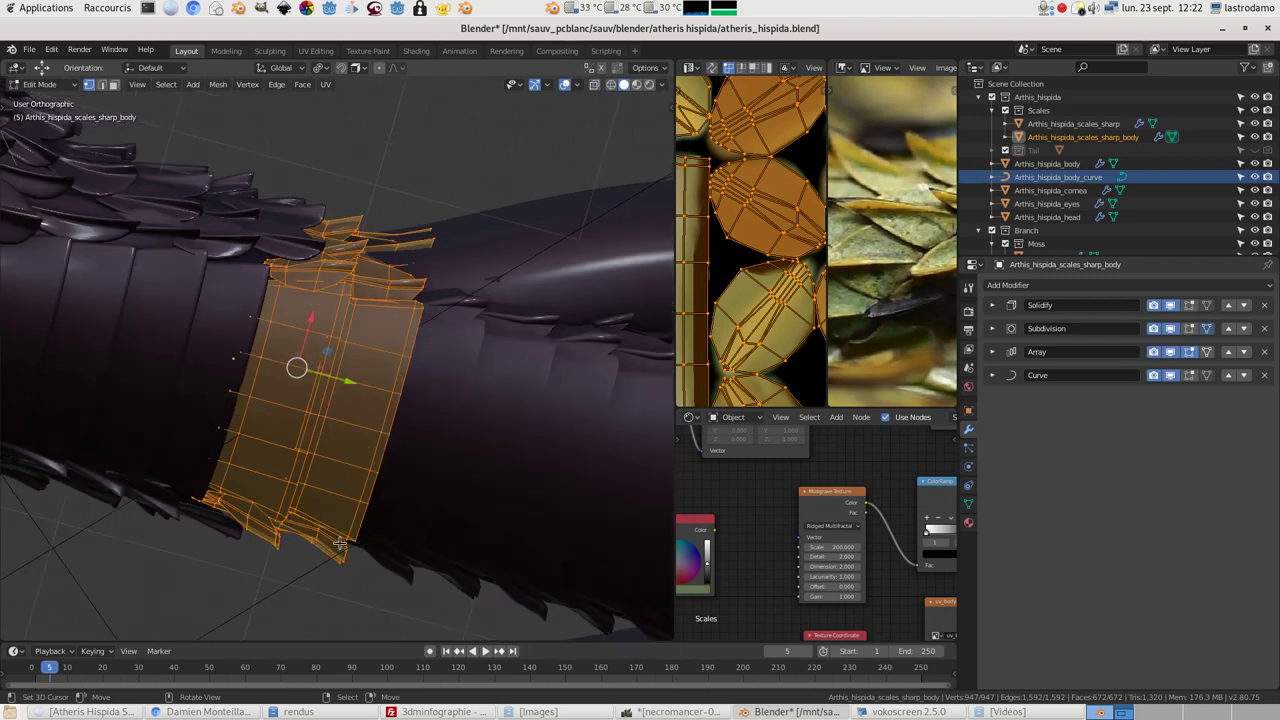
{"action": "mouse_move", "coordinate": [372, 350]}
{"action": "middle_mouse_down"}
{"action": "mouse_move", "coordinate": [420, 400]}
{"action": "mouse_move", "coordinate": [400, 430]}
{"action": "mouse_move", "coordinate": [413, 484]}
{"action": "mouse_move", "coordinate": [389, 261]}
{"action": "mouse_move", "coordinate": [371, 334]}
{"action": "middle_mouse_up"}
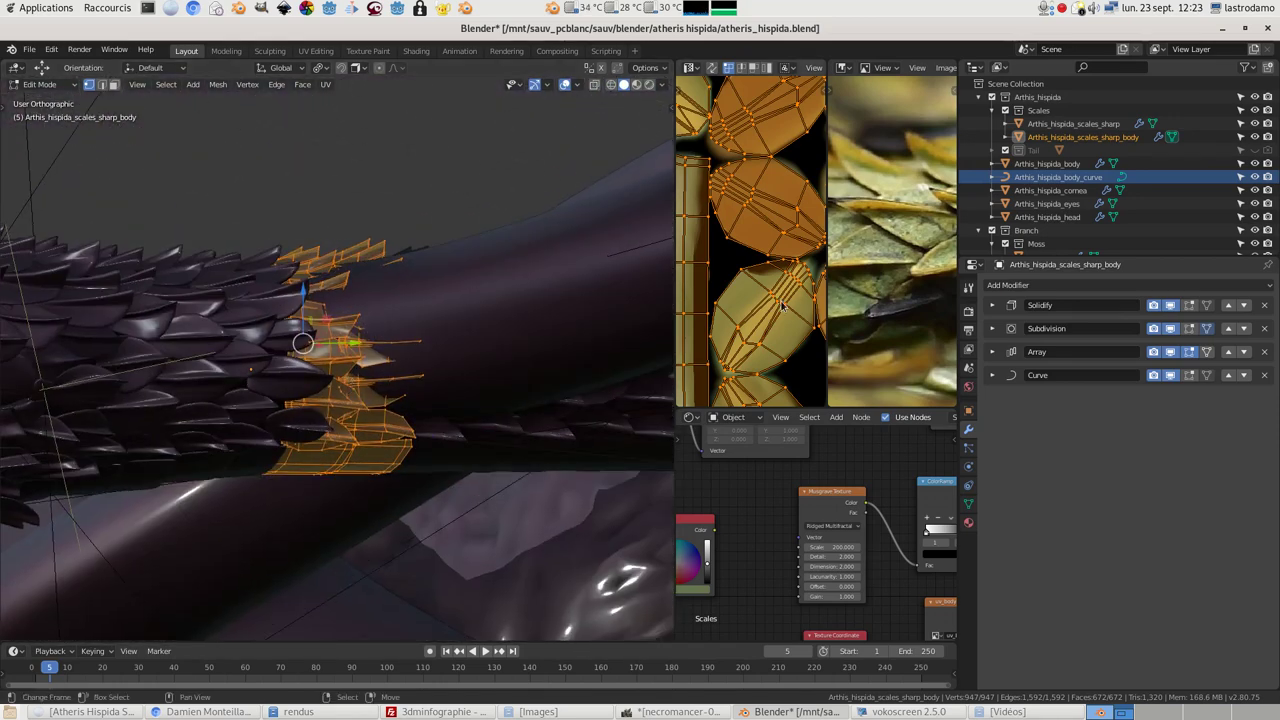
Review the body scales' full UV layout over the uv_body texture and leave Edit Mode
{"action": "scroll", "coordinate": [779, 296], "scroll_direction": "down", "scroll_amount": 8}
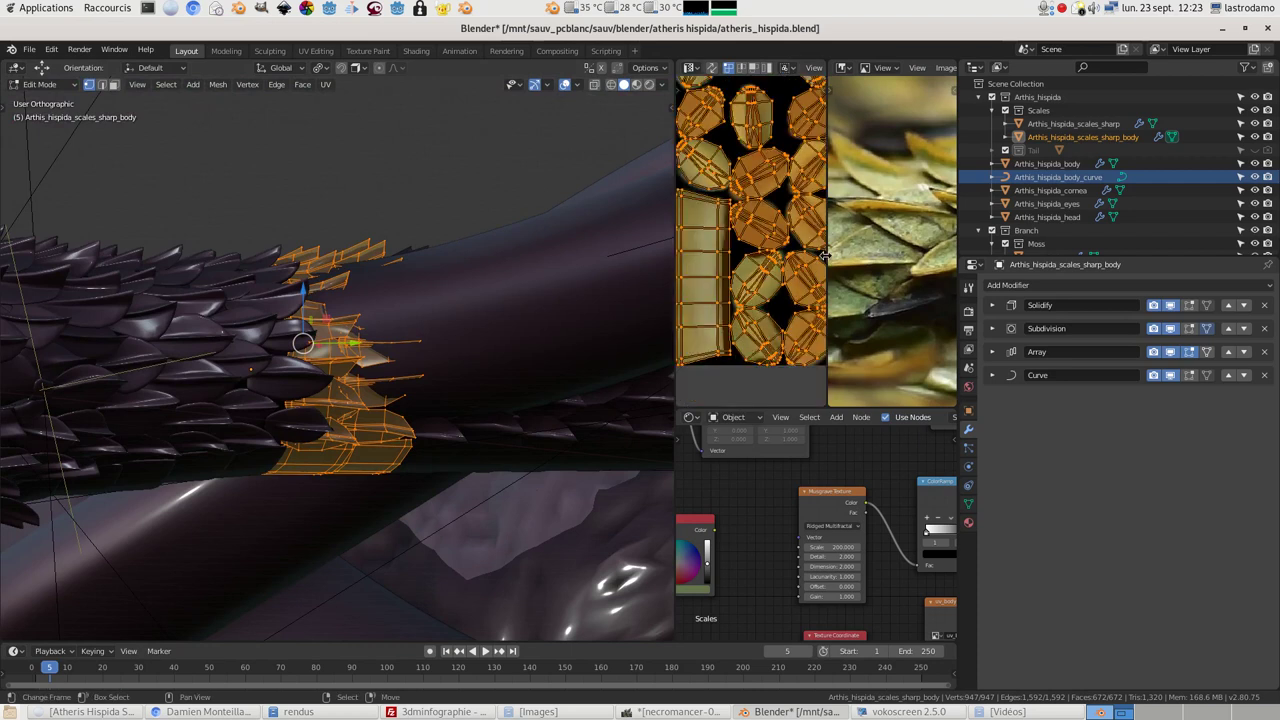
{"action": "scroll", "coordinate": [880, 263], "scroll_direction": "up", "scroll_amount": 2}
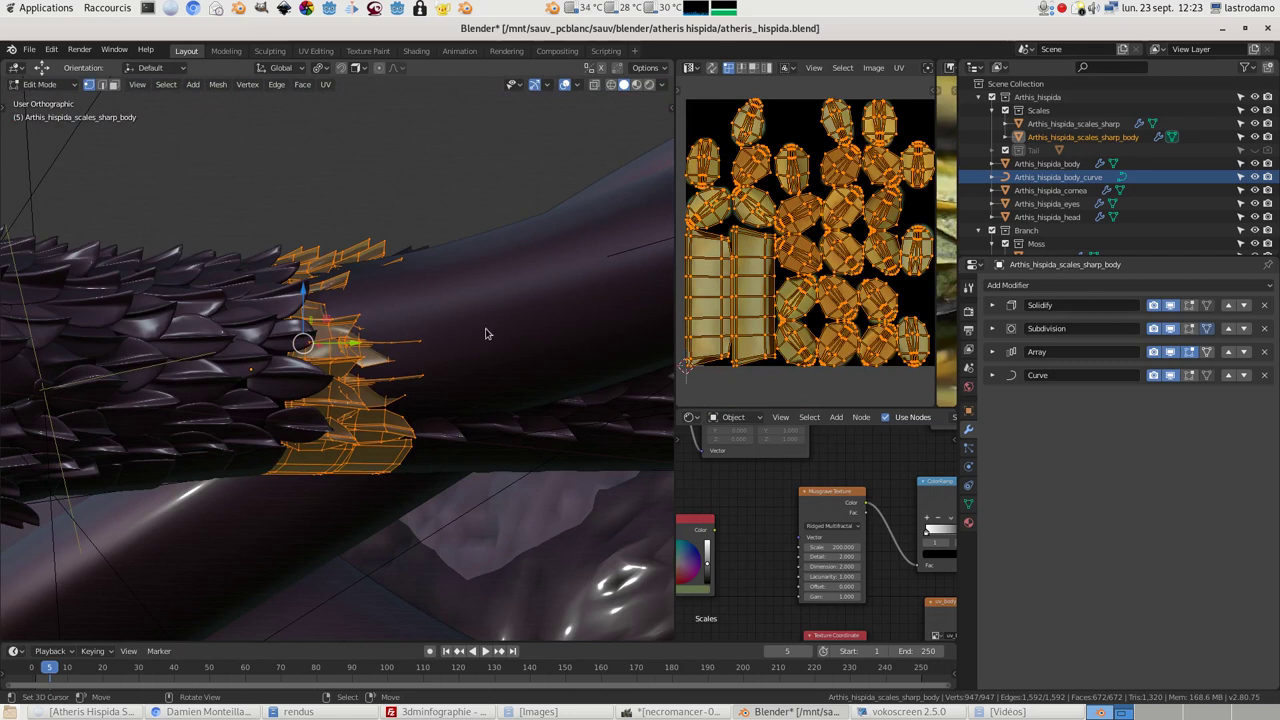
{"action": "key", "text": "Tab"}
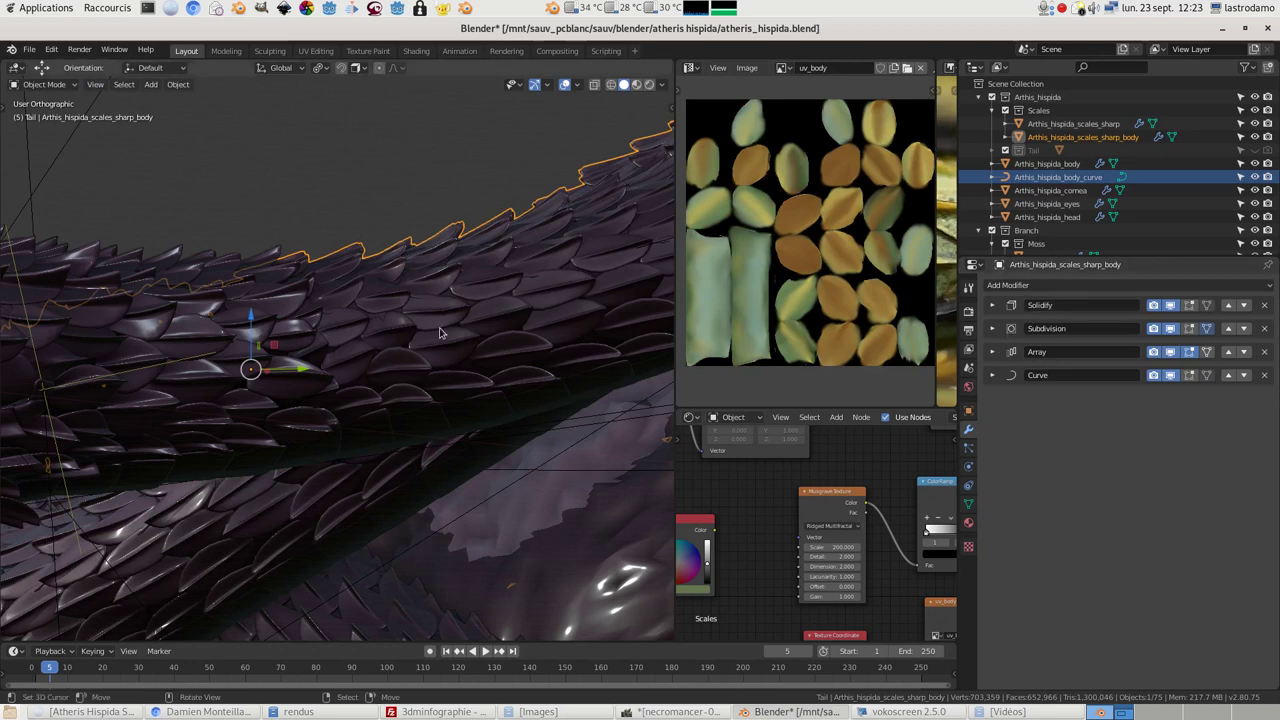
Review the body scales' Subdivision modifier settings up close, collapse them, and expand the Array modifier's settings
{"action": "scroll", "coordinate": [466, 280], "scroll_direction": "up", "scroll_amount": 4}
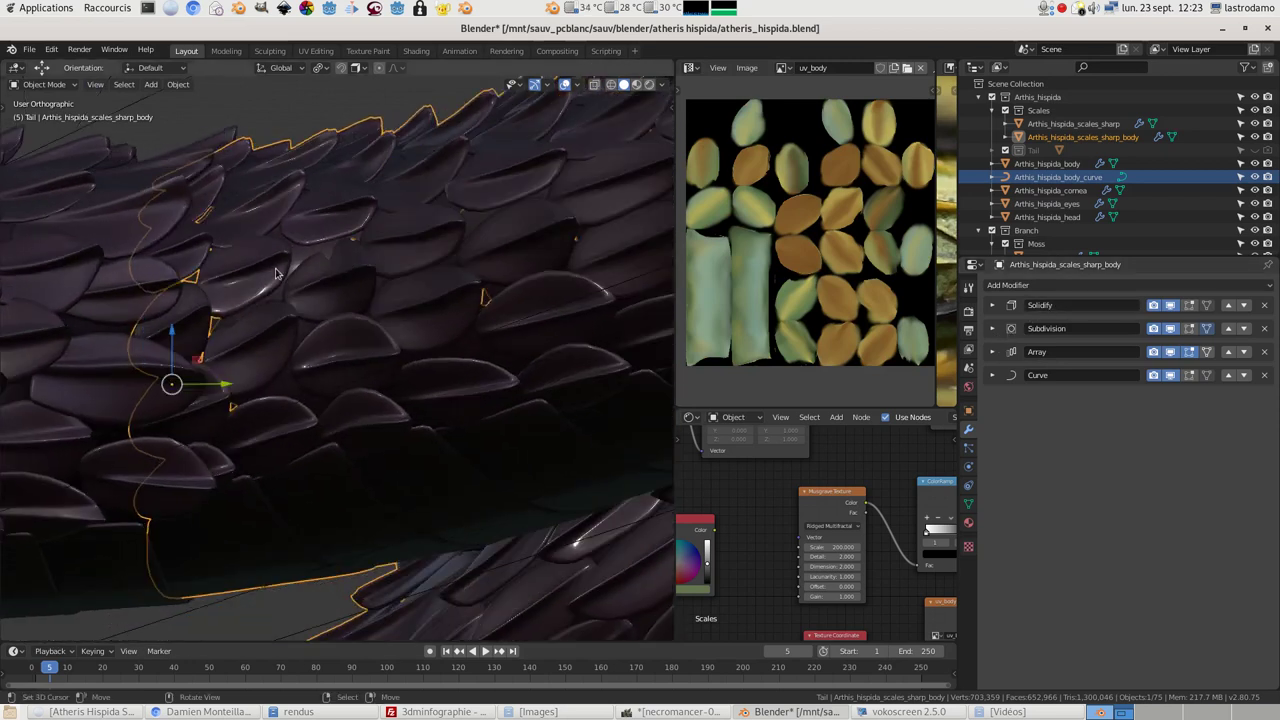
{"action": "left_click", "coordinate": [993, 329]}
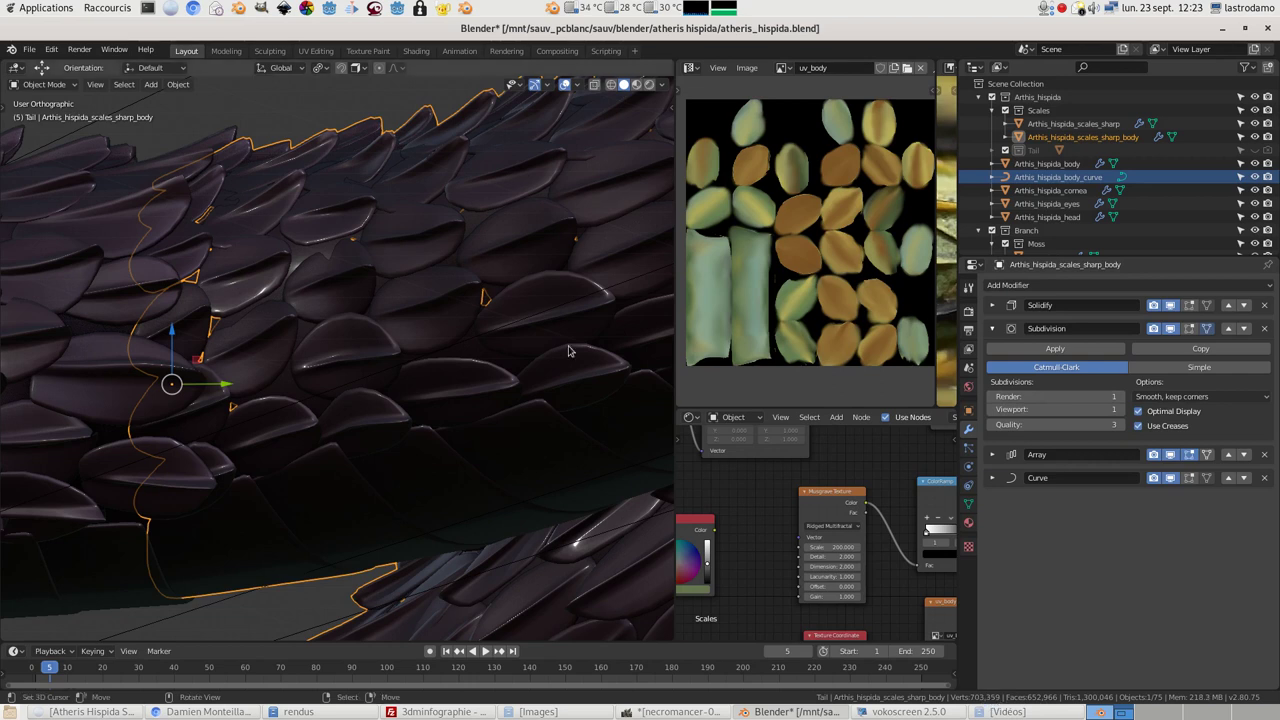
{"action": "scroll", "coordinate": [494, 364], "scroll_direction": "down", "scroll_amount": 5}
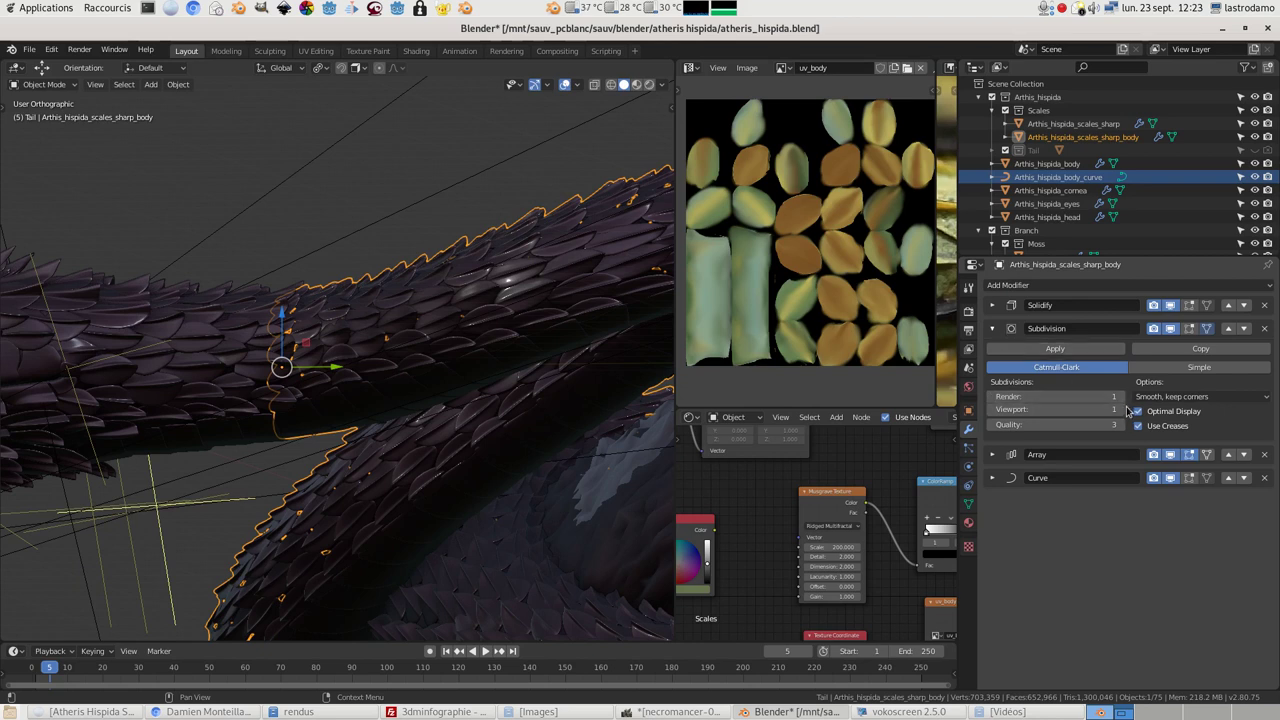
{"action": "left_click", "coordinate": [993, 330]}
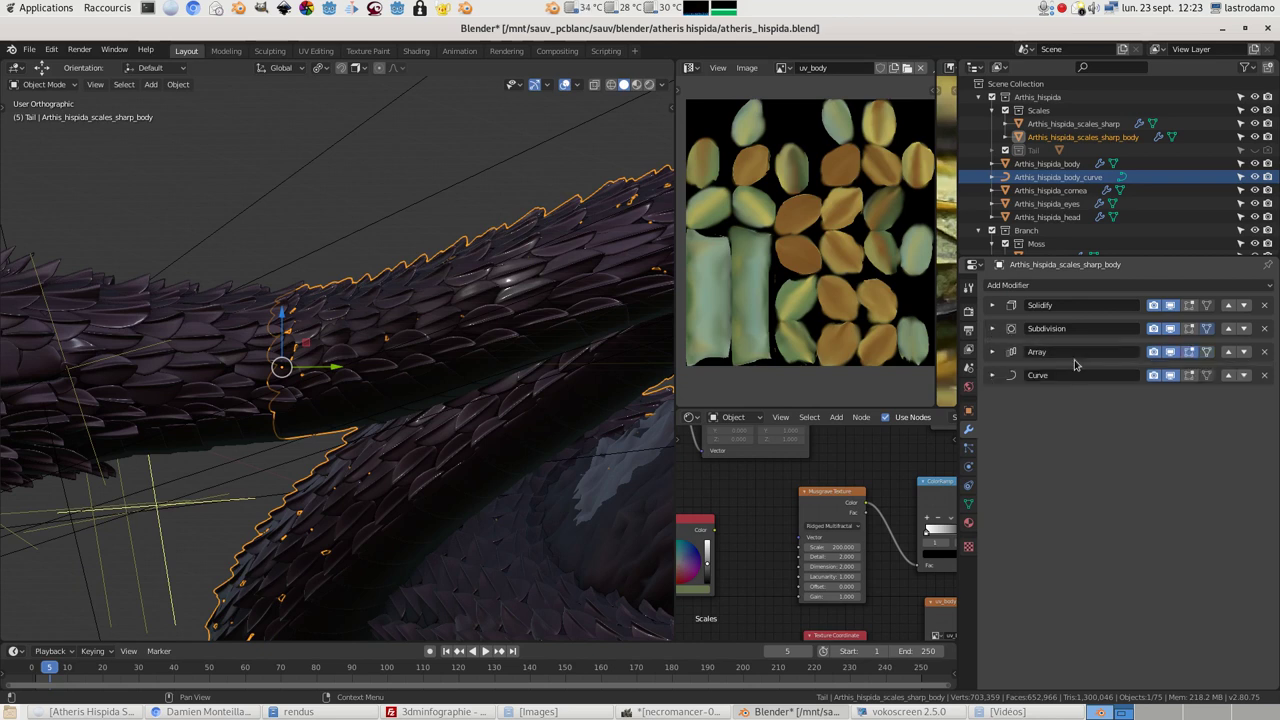
{"action": "left_click", "coordinate": [993, 352]}
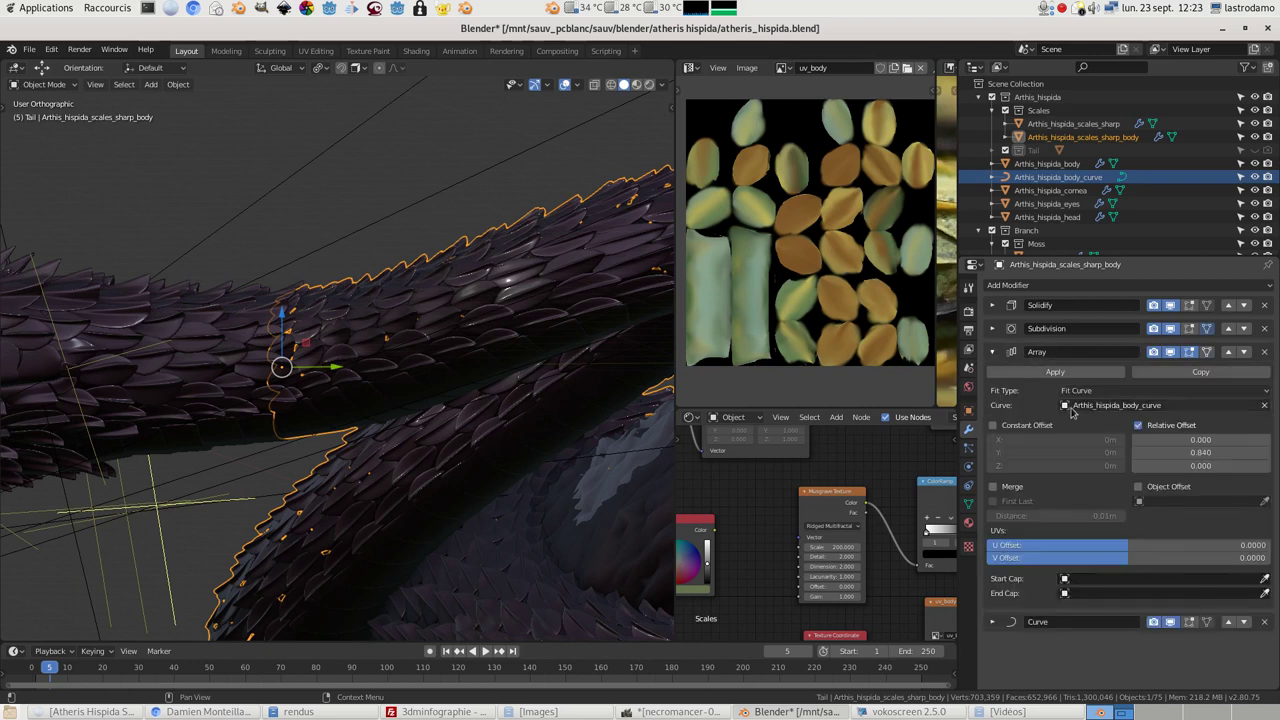
Select the body curve through the wireframe display and enter Edit Mode on it with solid shading restored
{"action": "key", "text": "shift+z"}
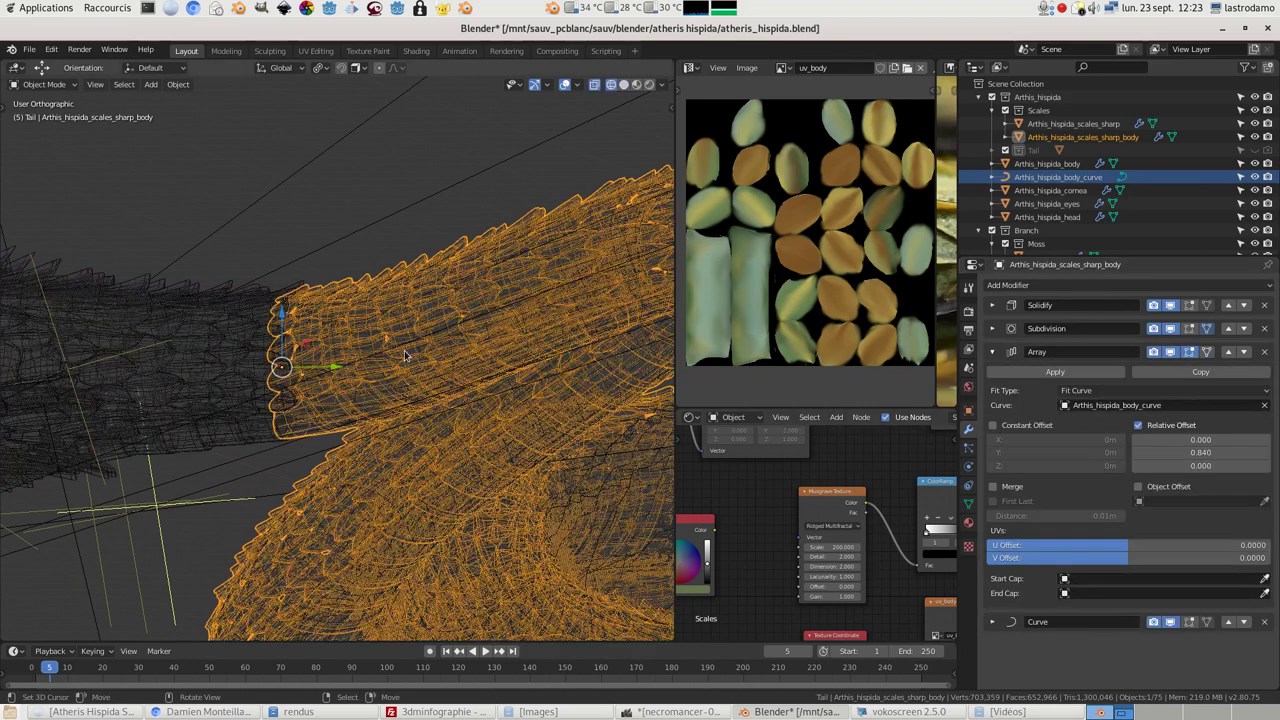
{"action": "left_click", "coordinate": [404, 348]}
{"action": "left_click", "coordinate": [406, 337]}
{"action": "left_click", "coordinate": [405, 338]}
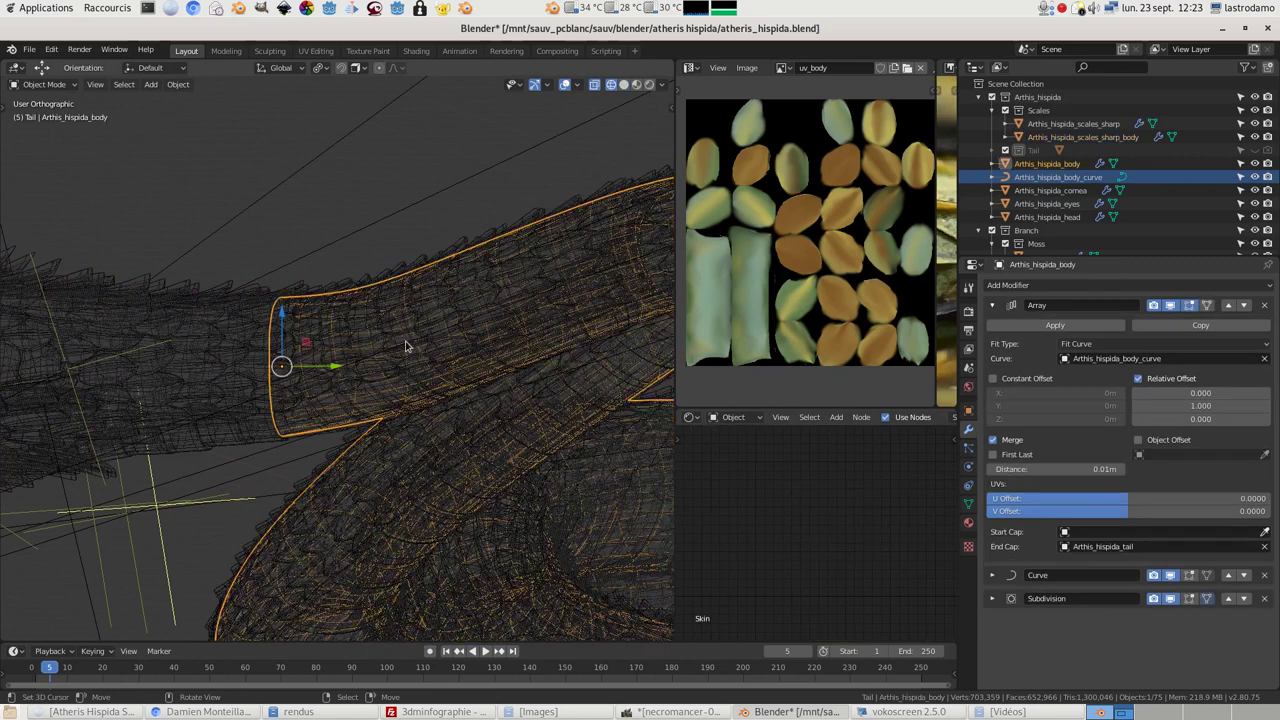
{"action": "left_click", "coordinate": [404, 340]}
{"action": "scroll", "coordinate": [410, 288], "scroll_direction": "down", "scroll_amount": 4}
{"action": "mouse_move", "coordinate": [515, 288]}
{"action": "middle_mouse_down"}
{"action": "mouse_move", "coordinate": [537, 350]}
{"action": "mouse_move", "coordinate": [499, 379]}
{"action": "mouse_move", "coordinate": [542, 362]}
{"action": "mouse_move", "coordinate": [494, 377]}
{"action": "mouse_move", "coordinate": [520, 366]}
{"action": "mouse_move", "coordinate": [548, 376]}
{"action": "mouse_move", "coordinate": [448, 417]}
{"action": "mouse_move", "coordinate": [495, 348]}
{"action": "middle_mouse_up"}
{"action": "scroll", "coordinate": [466, 386], "scroll_direction": "up", "scroll_amount": 3}
{"action": "key", "text": "Tab"}
{"action": "key", "text": "shift+z"}
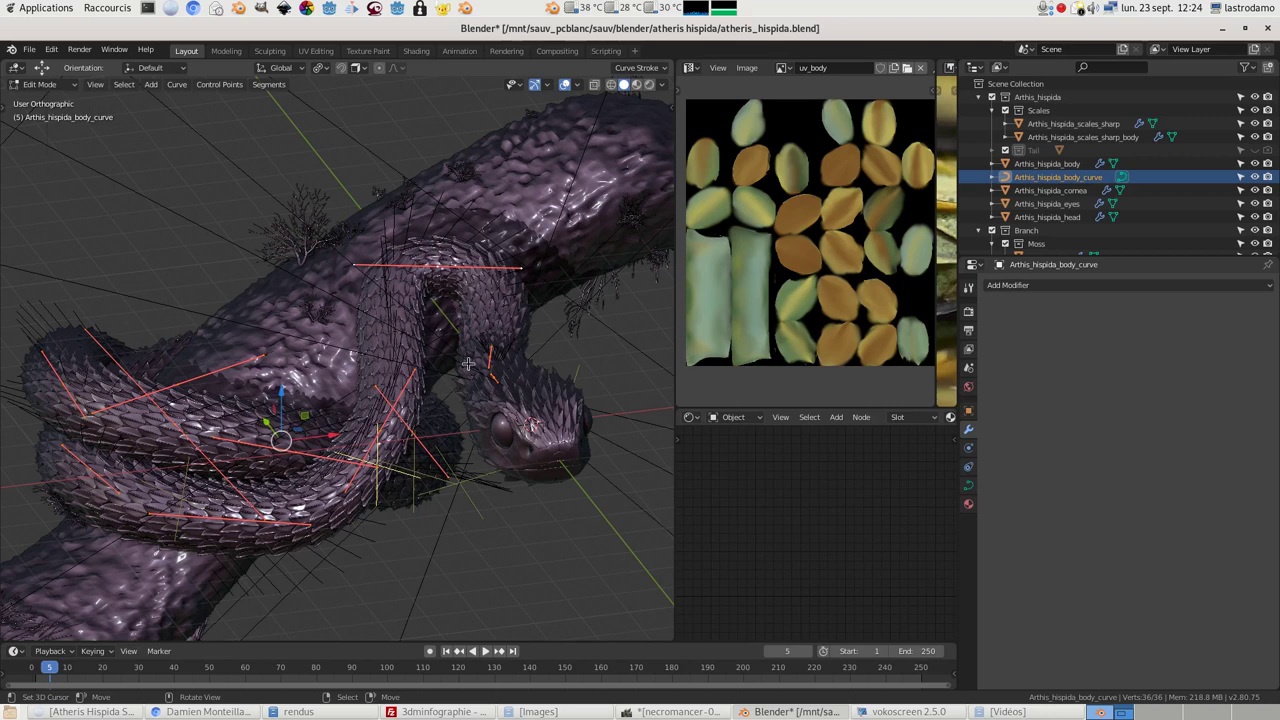
Try moving the body curve's control point at the upper bend behind the head, and return to Object Mode
{"action": "middle_click_drag", "start_coordinate": [485, 372], "coordinate": [257, 447]}
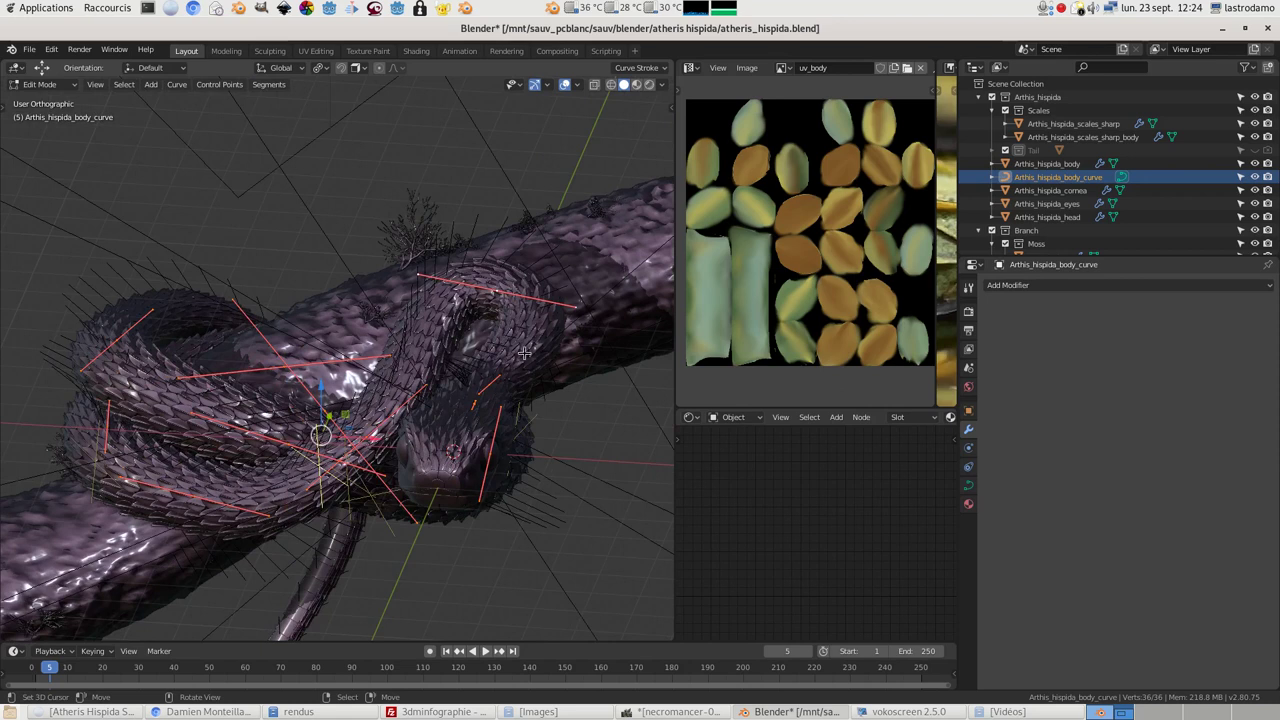
{"action": "left_click", "coordinate": [498, 292]}
{"action": "key", "text": "g"}
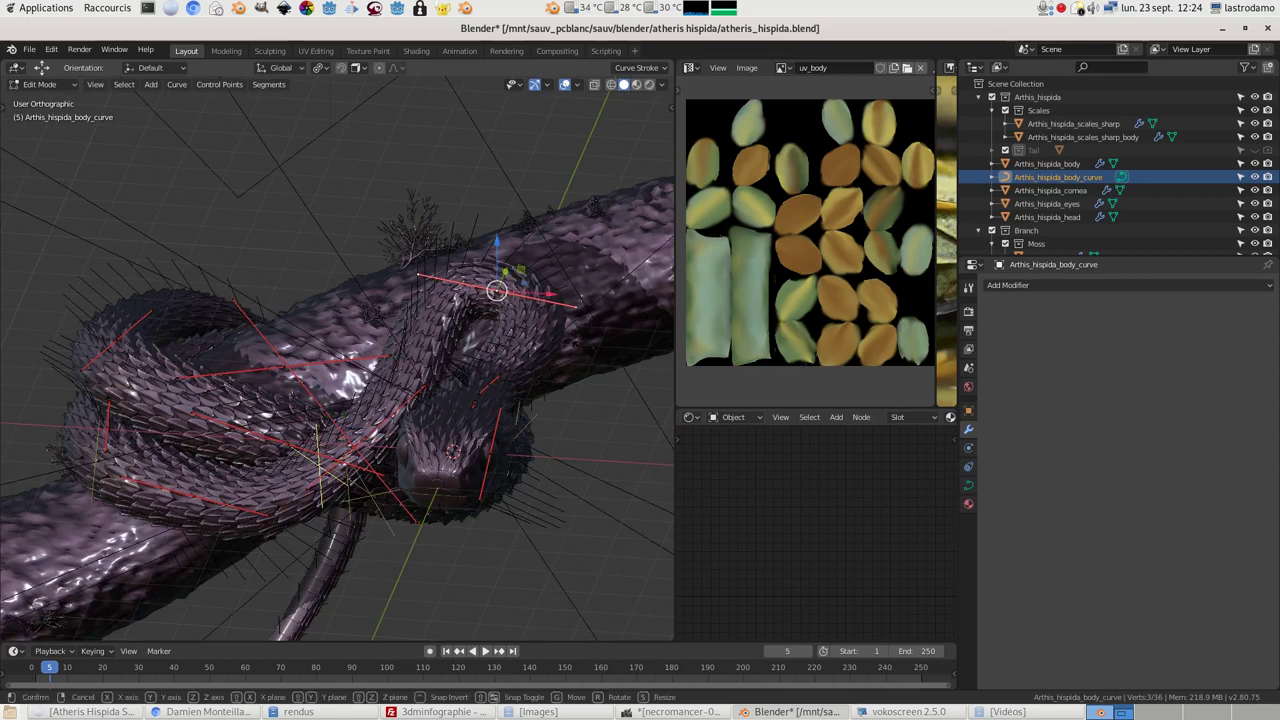
{"action": "right_click", "coordinate": [592, 361]}
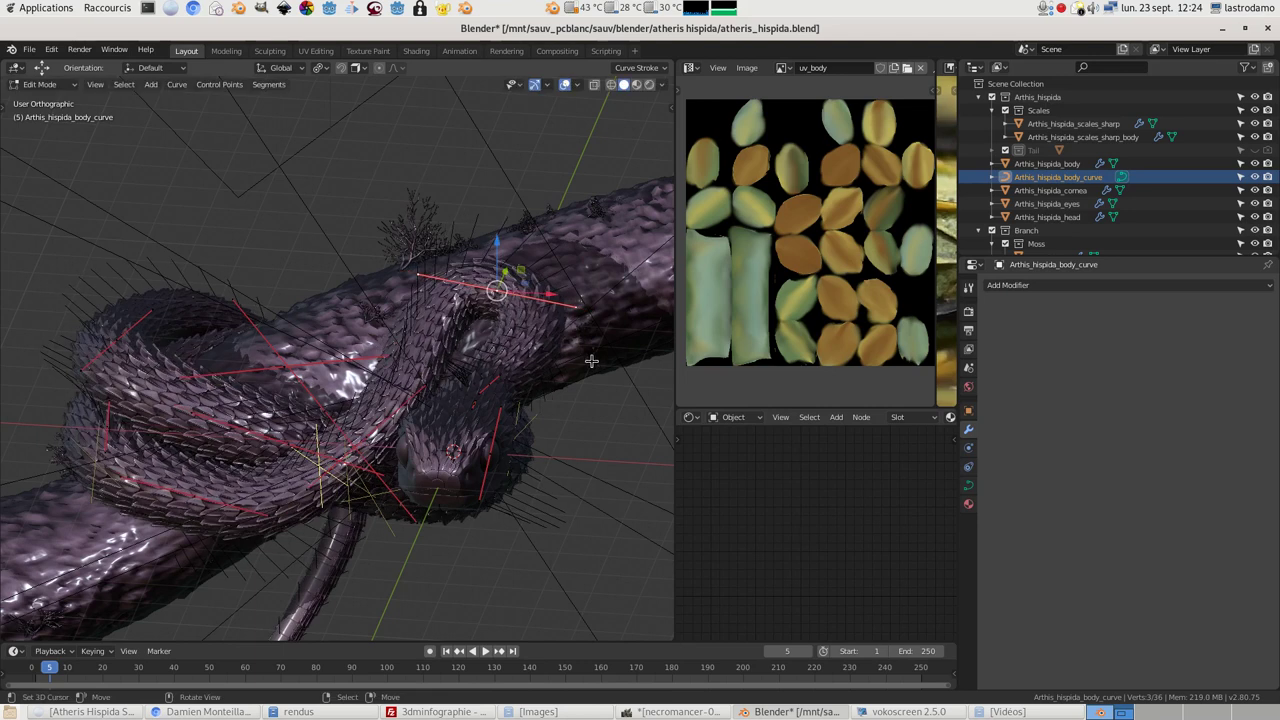
{"action": "key", "text": "Tab"}
Select the body scales, review the Array modifier's Fit Type options, and expand the Curve modifier in its place
{"action": "left_click", "coordinate": [530, 340]}
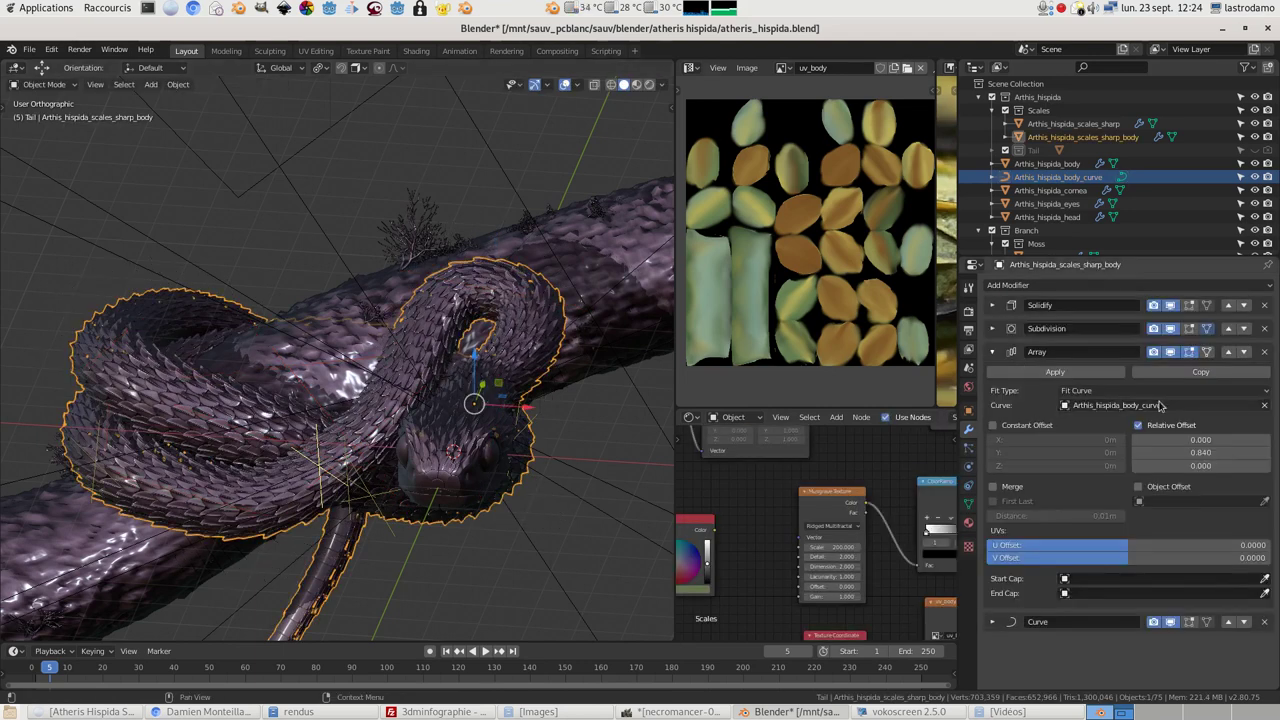
{"action": "left_click", "coordinate": [1122, 392]}
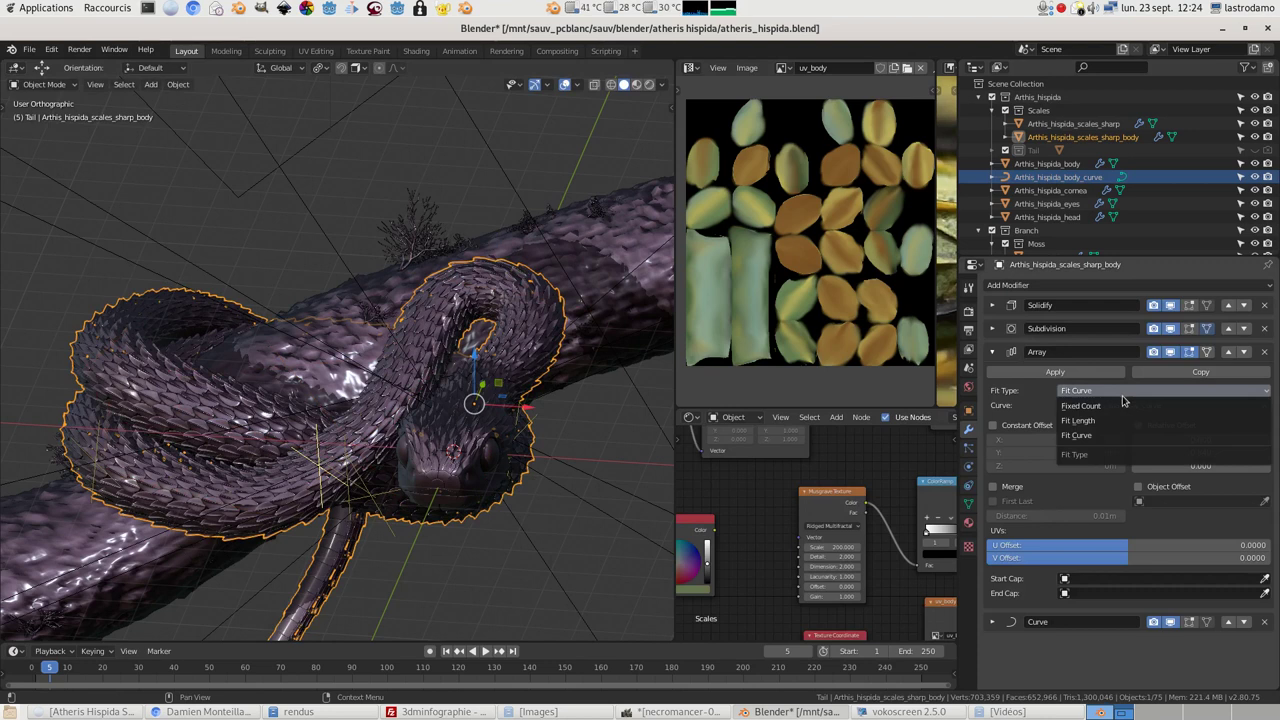
{"action": "left_click", "coordinate": [1123, 395]}
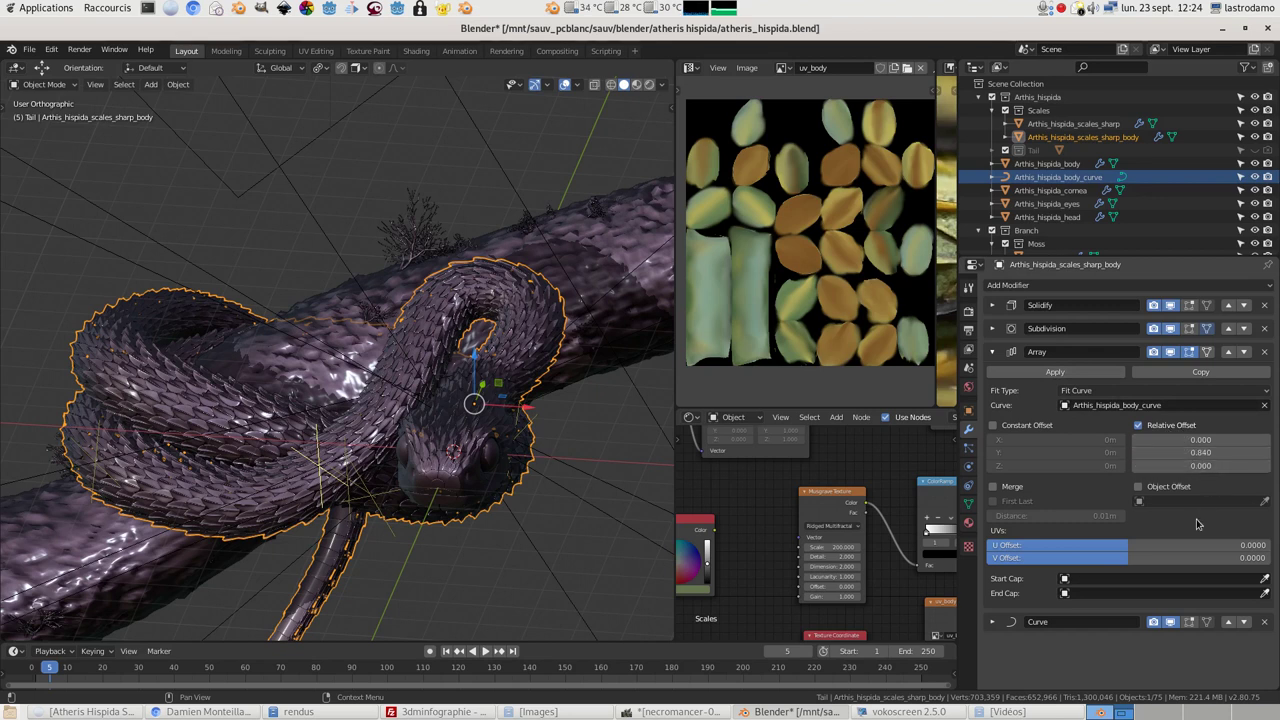
{"action": "left_click", "coordinate": [993, 352]}
{"action": "left_click", "coordinate": [992, 376]}
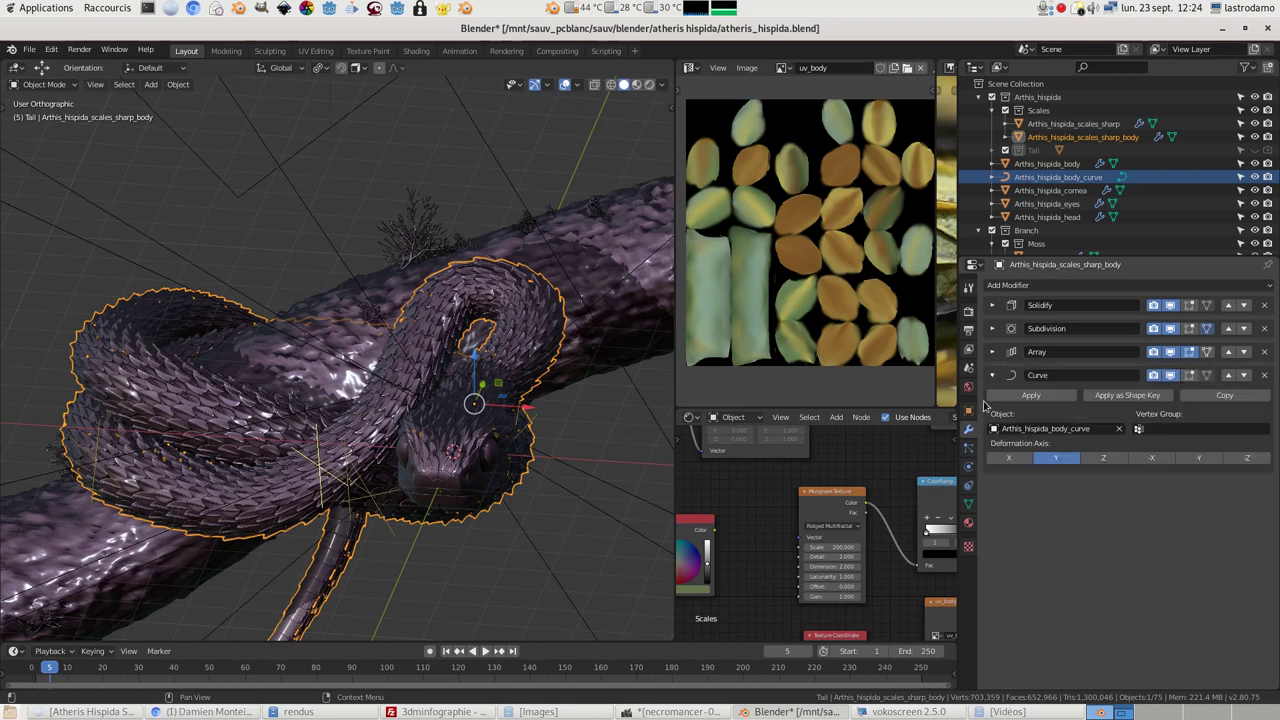
Turn off the Curve modifier's viewport display and examine the undeformed array of body scales along the branch
{"action": "left_click", "coordinate": [1171, 376]}
{"action": "scroll", "coordinate": [577, 366], "scroll_direction": "down", "scroll_amount": 3}
{"action": "middle_click_drag", "start_coordinate": [577, 366], "coordinate": [430, 352]}
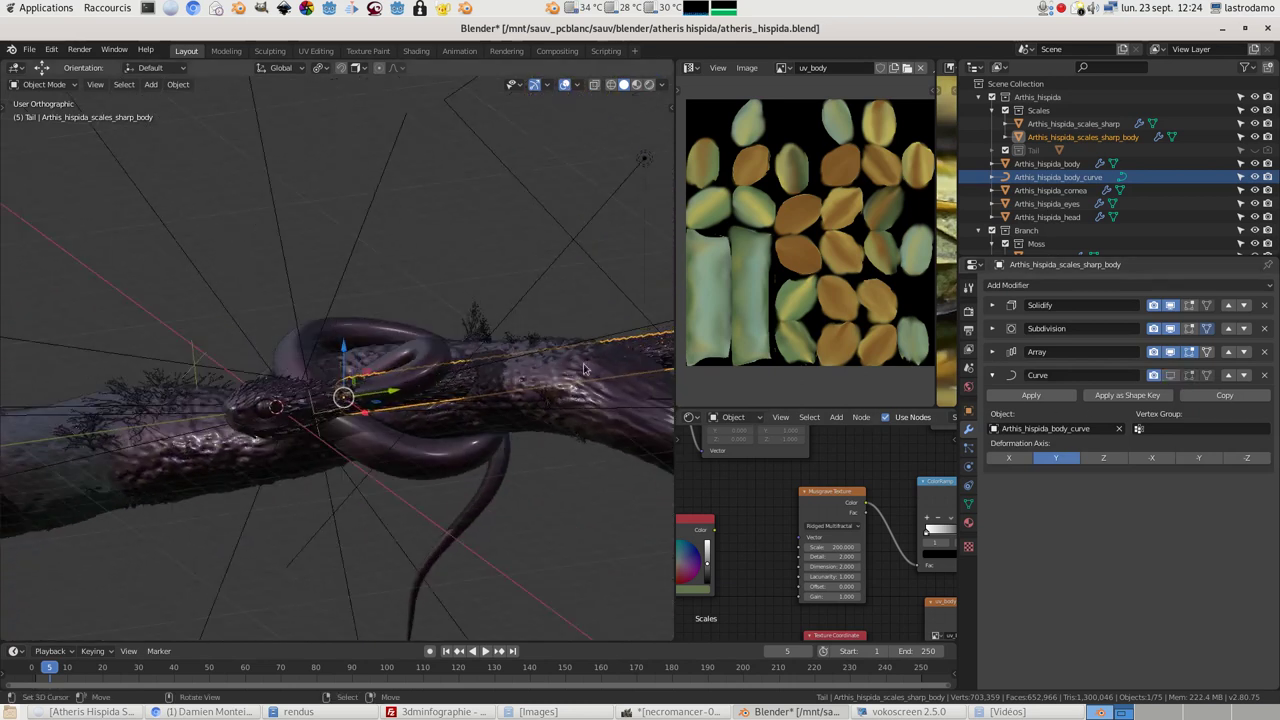
{"action": "middle_click_drag", "start_coordinate": [624, 350], "coordinate": [510, 310]}
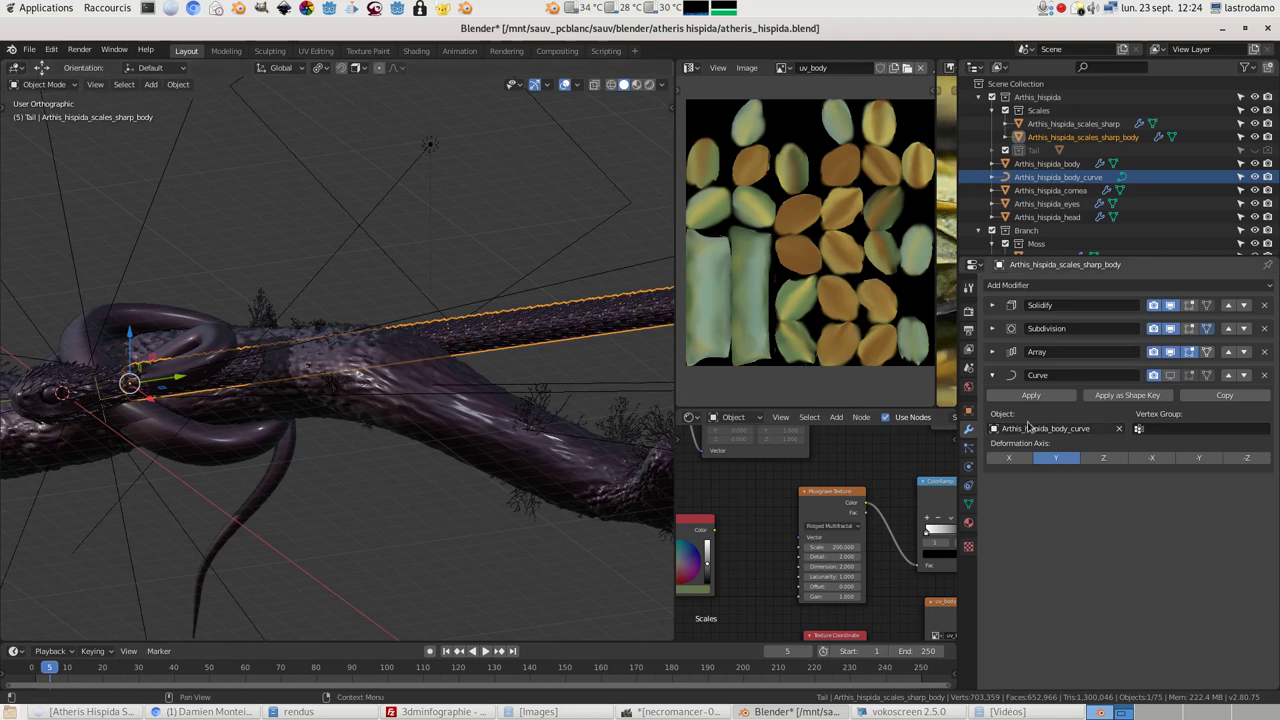
{"action": "middle_click_drag", "start_coordinate": [505, 365], "coordinate": [337, 388]}
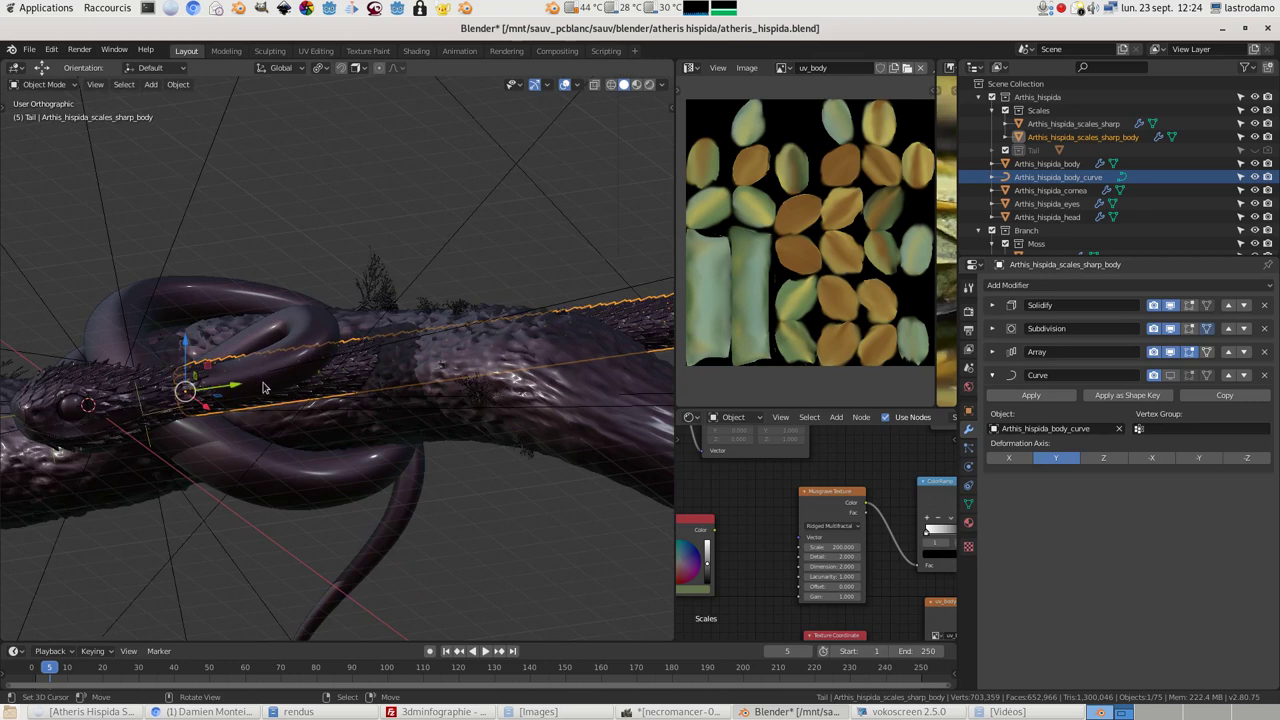
Look up Curve among the available modifiers without adding one, and turn the existing Curve modifier's viewport display back on
{"action": "left_click", "coordinate": [1103, 286]}
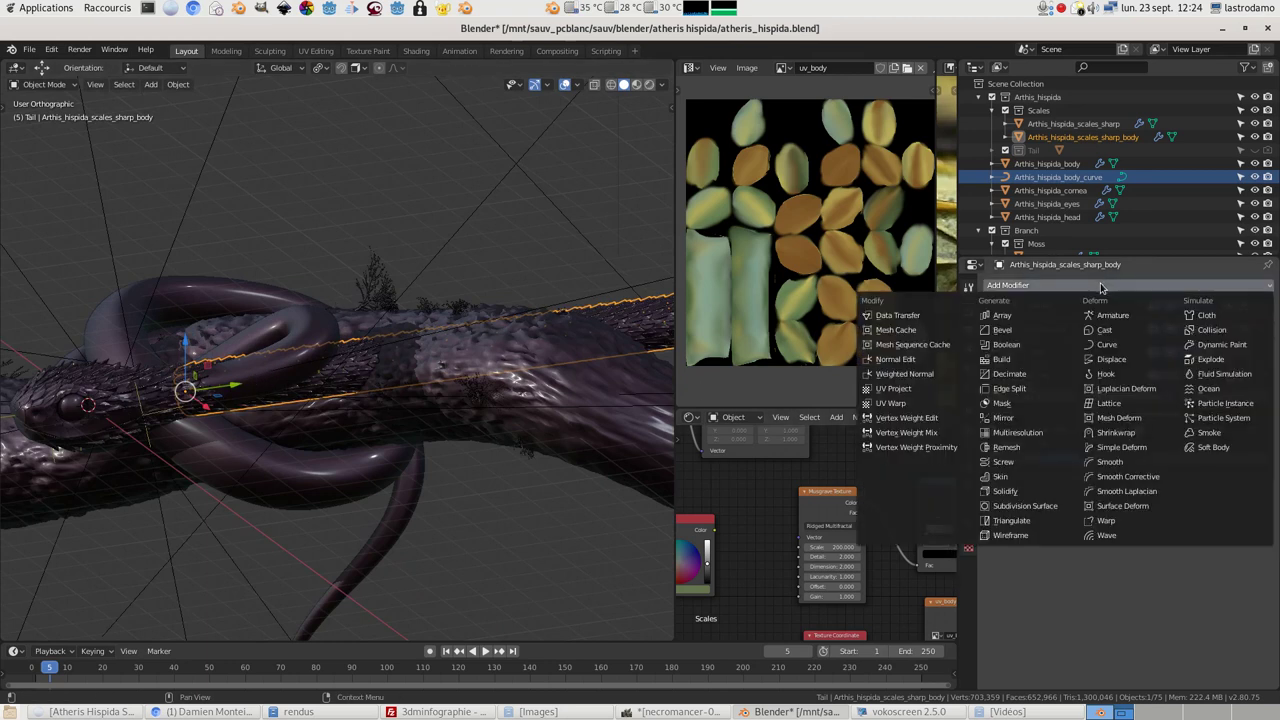
{"action": "left_click", "coordinate": [1110, 348]}
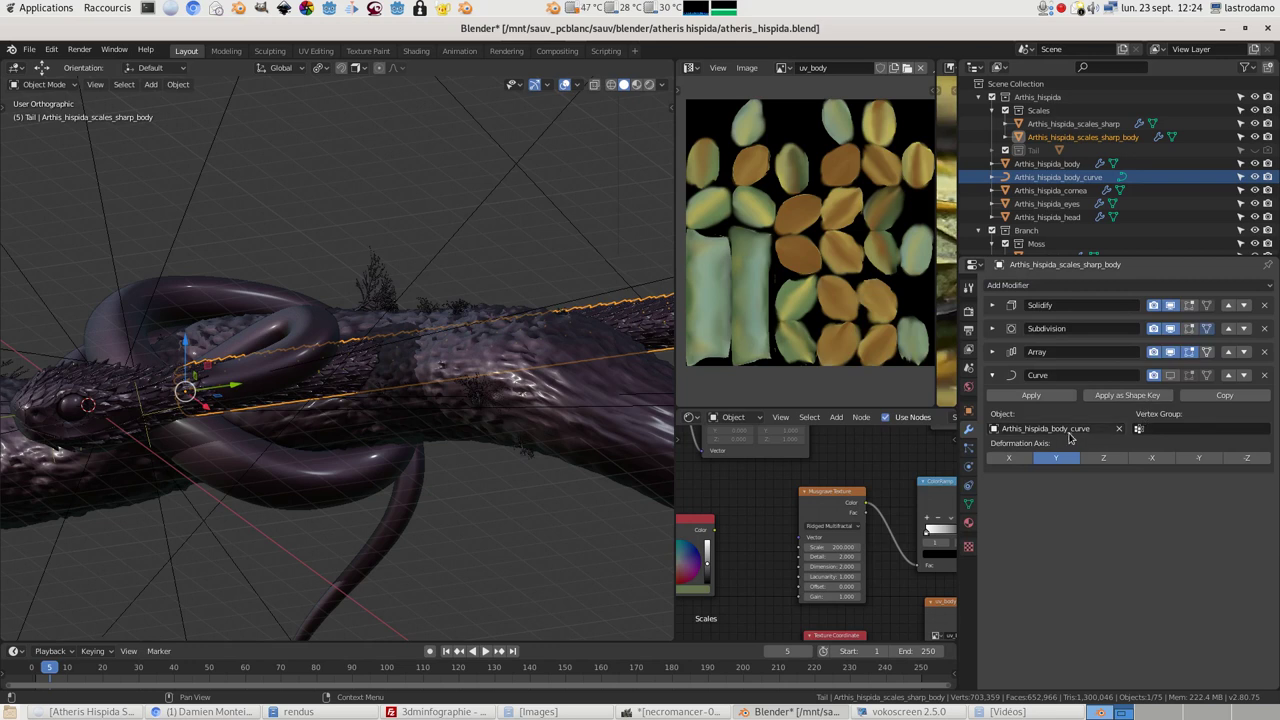
{"action": "left_click", "coordinate": [1170, 376]}
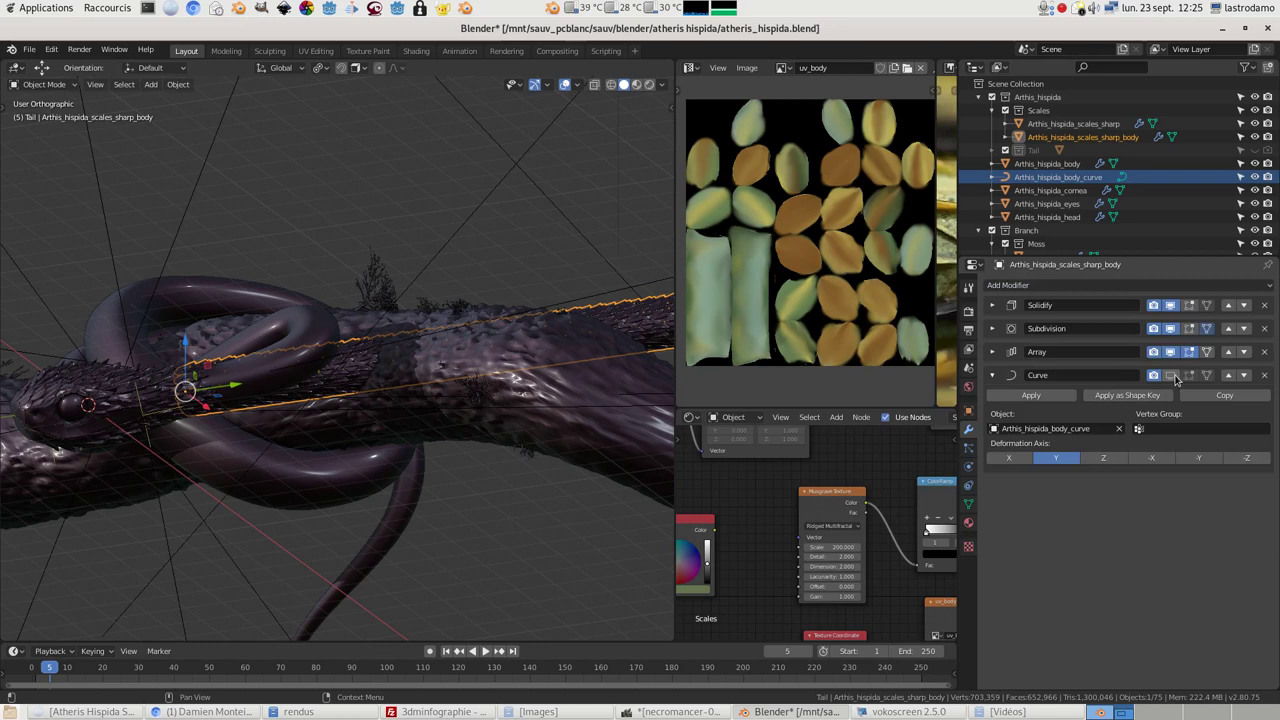
{"action": "left_click", "coordinate": [1175, 377]}
{"action": "middle_click_drag", "start_coordinate": [508, 491], "coordinate": [481, 355]}
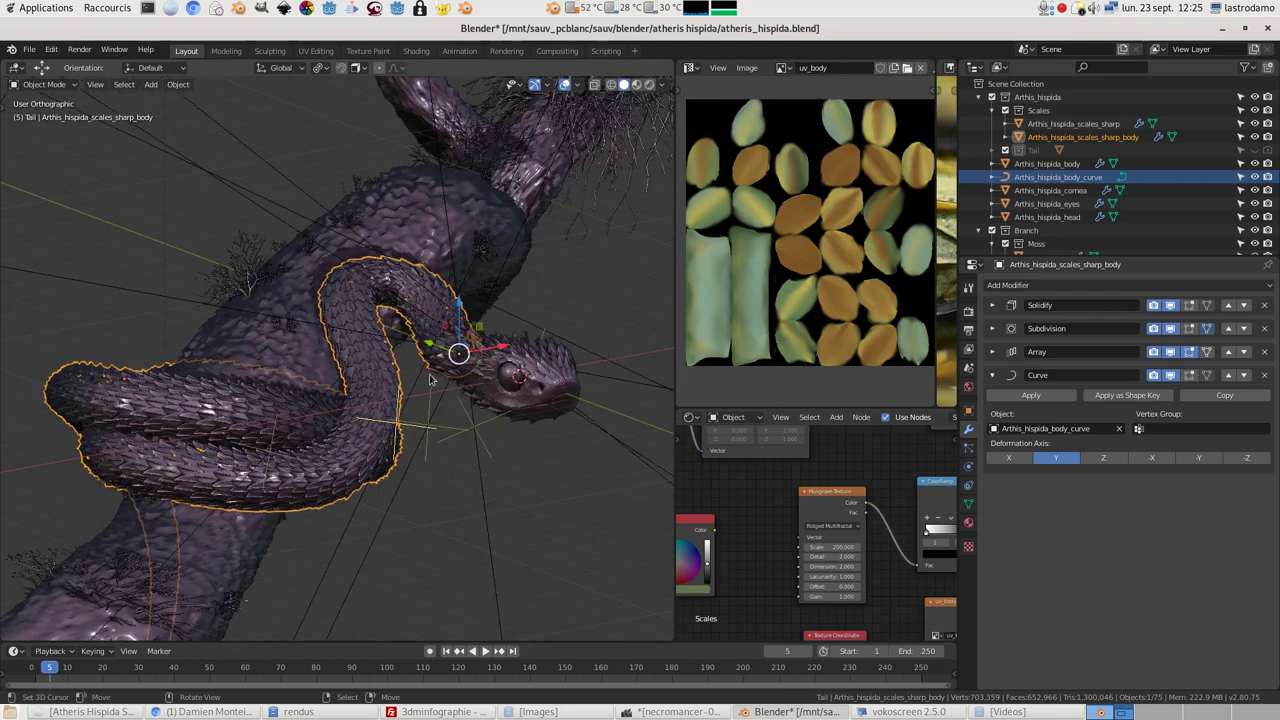
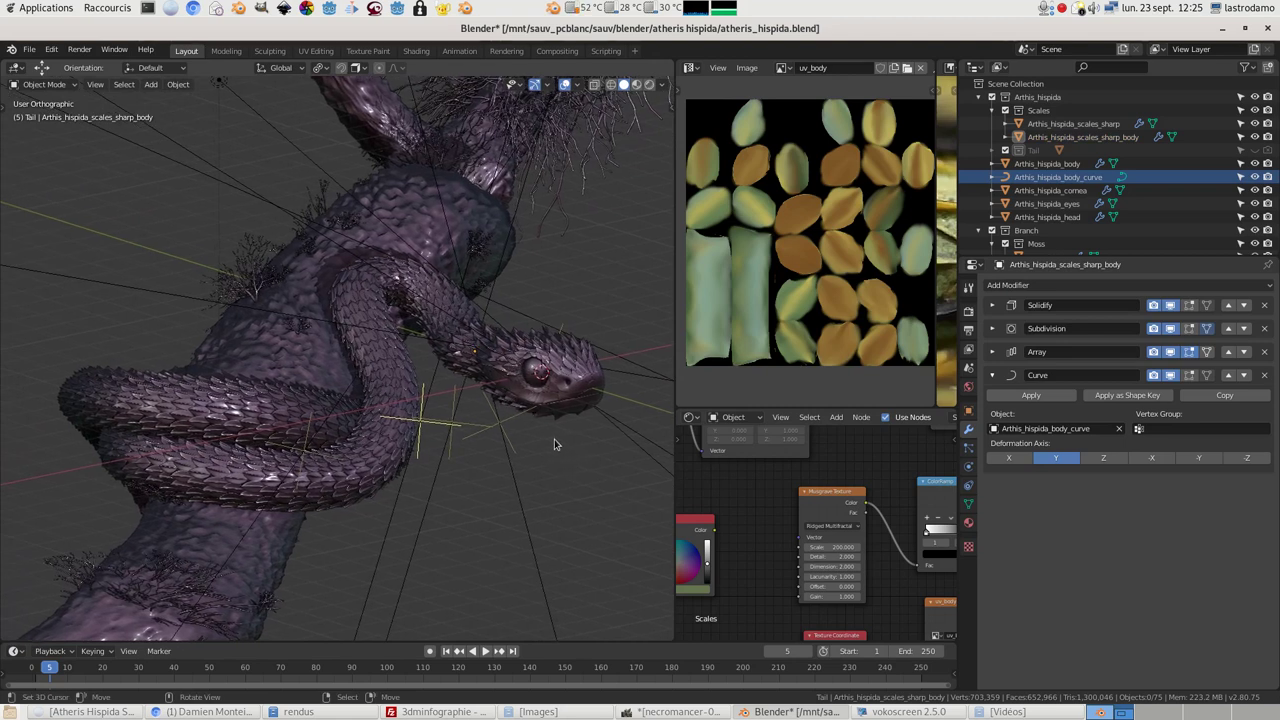
Open the recent file atheris_hispida-02.blend, discarding the unsaved changes, and restore the full editor layout from the maximized viewport
{"action": "left_click", "coordinate": [30, 49]}
{"action": "mouse_move", "coordinate": [80, 92]}
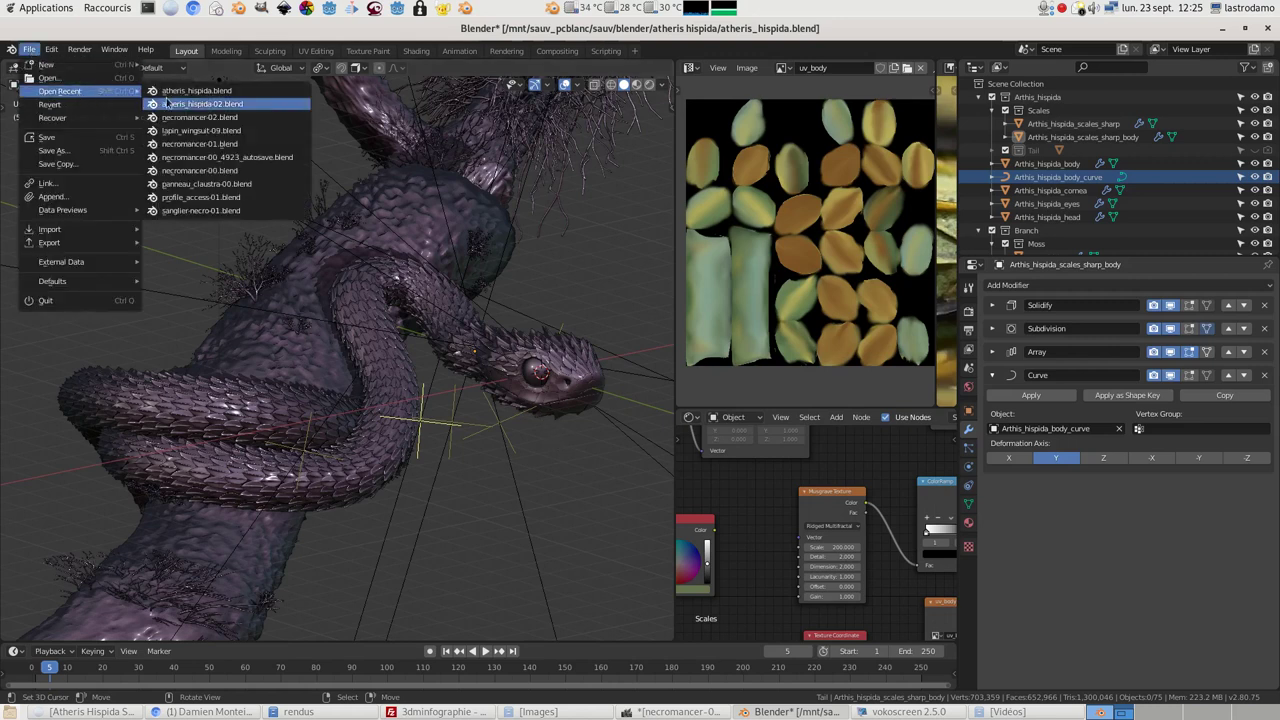
{"action": "left_click", "coordinate": [234, 104]}
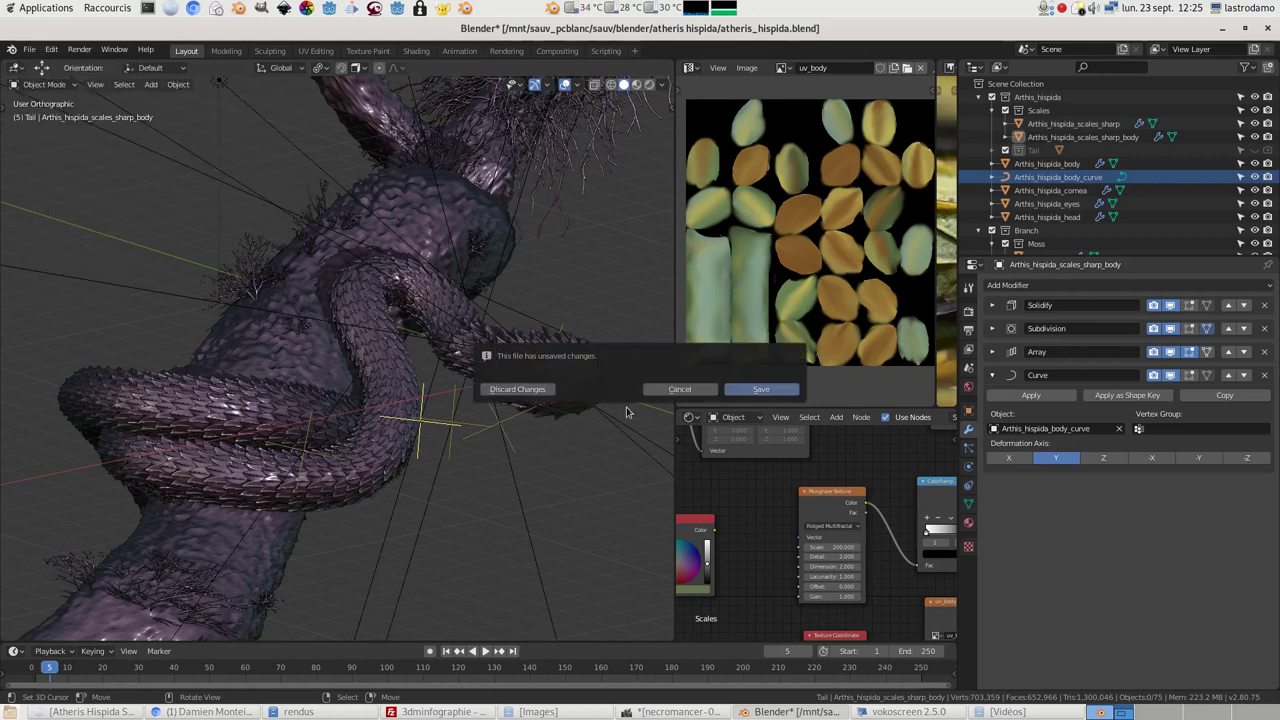
{"action": "left_click", "coordinate": [536, 390]}
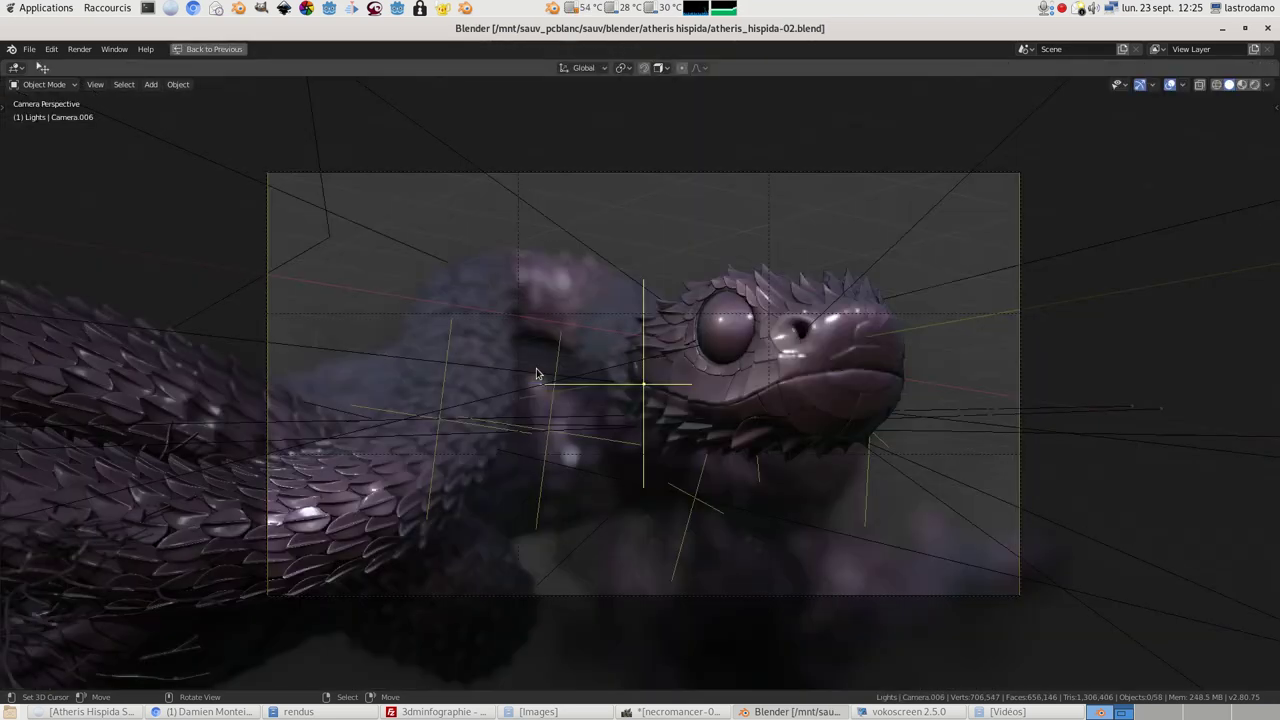
{"action": "key", "text": "ctrl+space"}
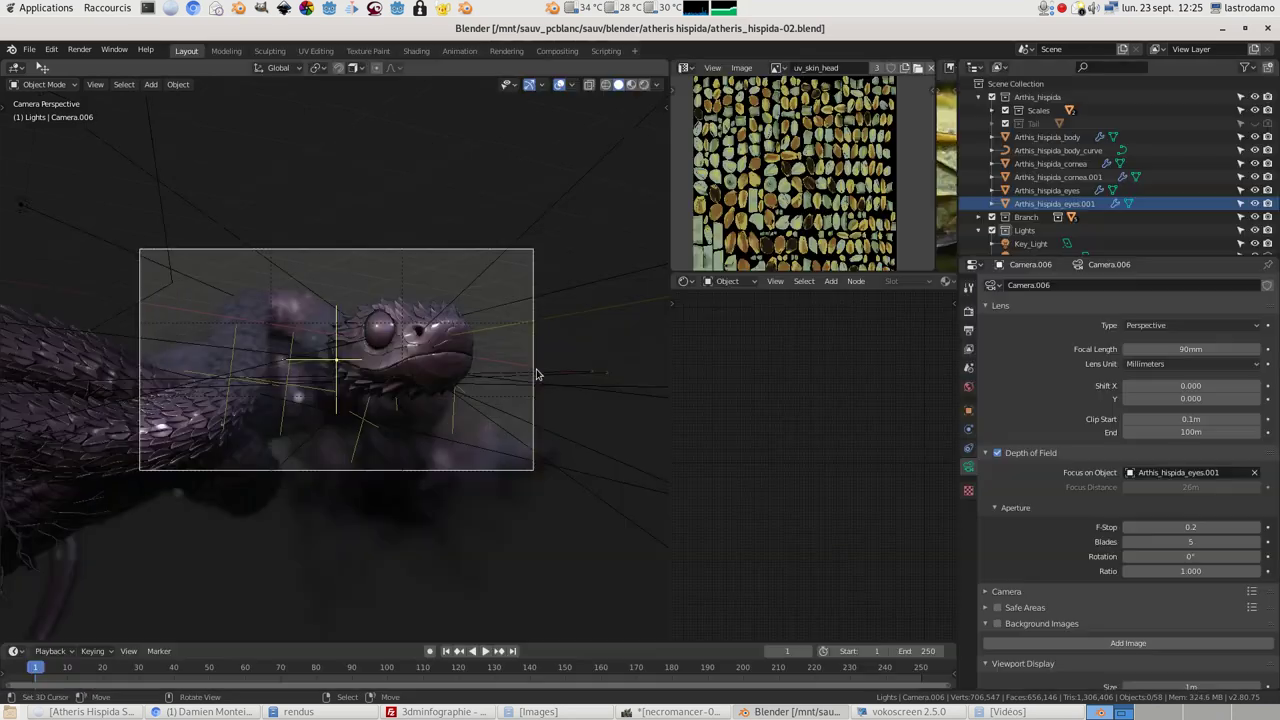
Select the snake's body scales outside the camera view and display their modifier stack
{"action": "middle_click_drag", "start_coordinate": [556, 332], "coordinate": [421, 339]}
{"action": "left_click", "coordinate": [340, 318]}
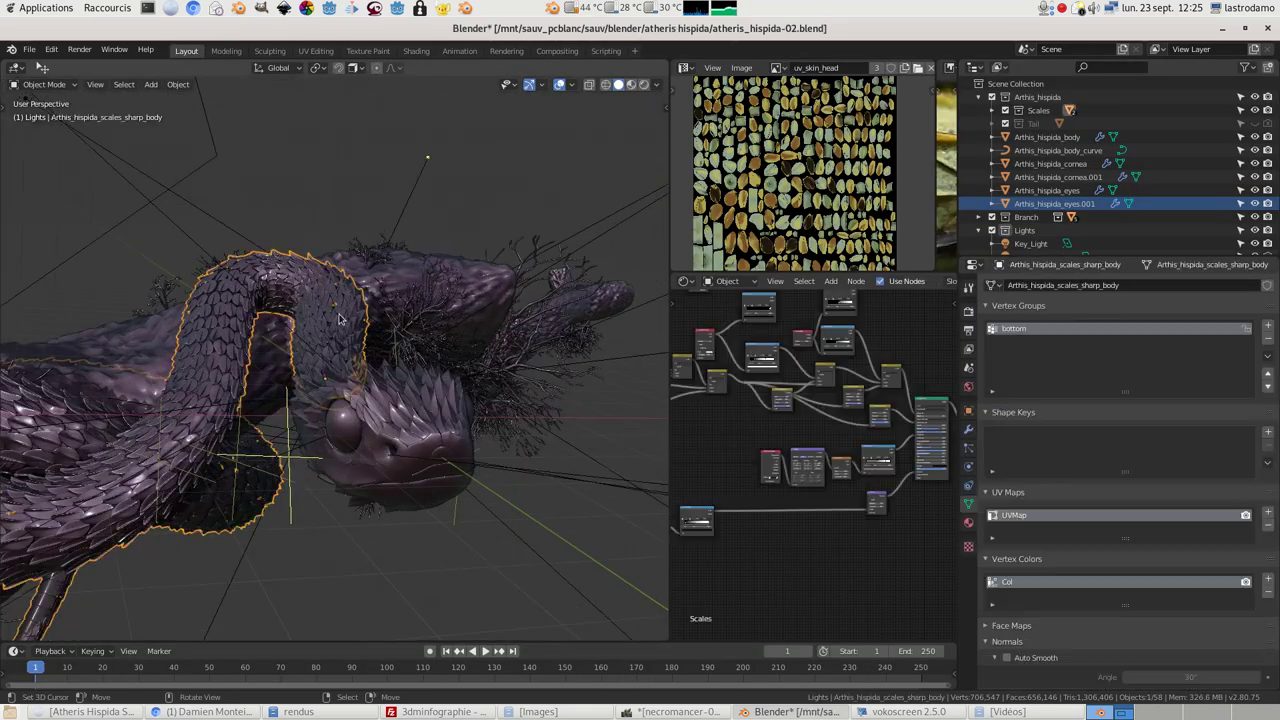
{"action": "left_click", "coordinate": [968, 429]}
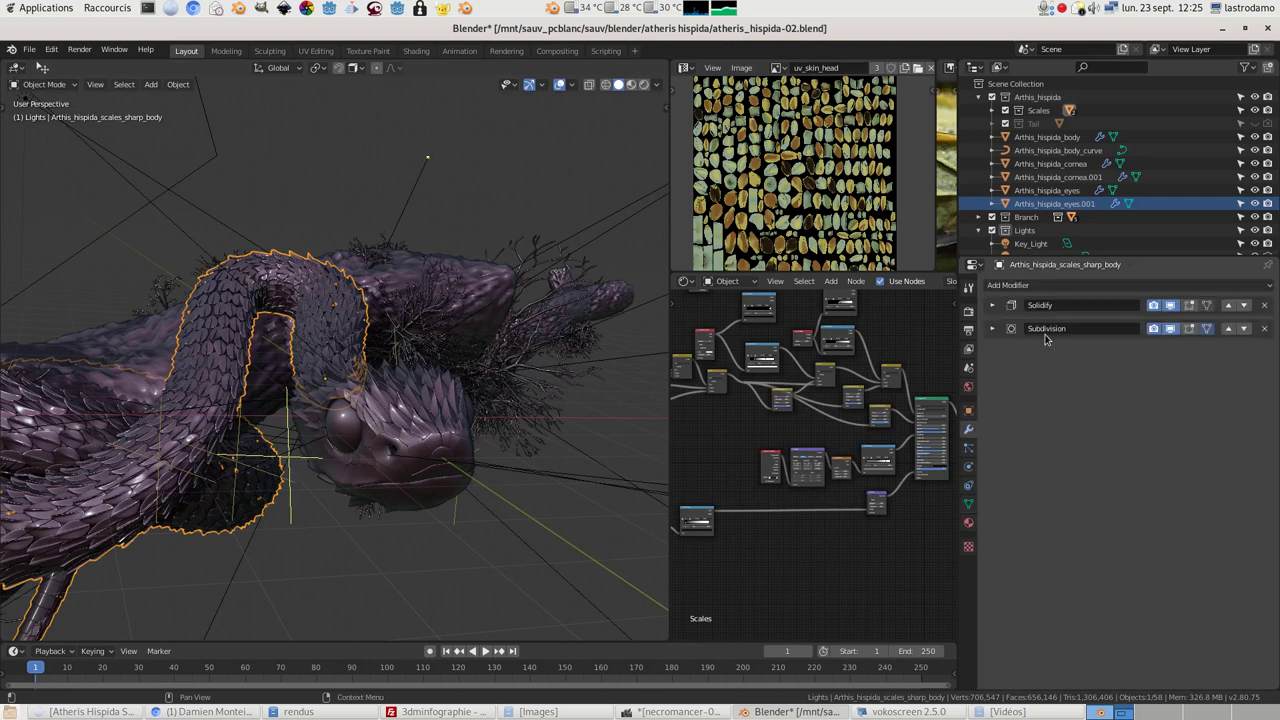
Examine the body scales' whole mesh in Edit Mode and return to Object Mode to view the coils and head
{"action": "mouse_move", "coordinate": [560, 360]}
{"action": "middle_mouse_down"}
{"action": "mouse_move", "coordinate": [495, 365]}
{"action": "mouse_move", "coordinate": [533, 365]}
{"action": "mouse_move", "coordinate": [496, 388]}
{"action": "mouse_move", "coordinate": [548, 348]}
{"action": "middle_mouse_up"}
{"action": "scroll", "coordinate": [484, 388], "scroll_direction": "up", "scroll_amount": 4}
{"action": "key", "text": "Tab"}
{"action": "key", "text": "a"}
{"action": "key", "text": "Tab"}
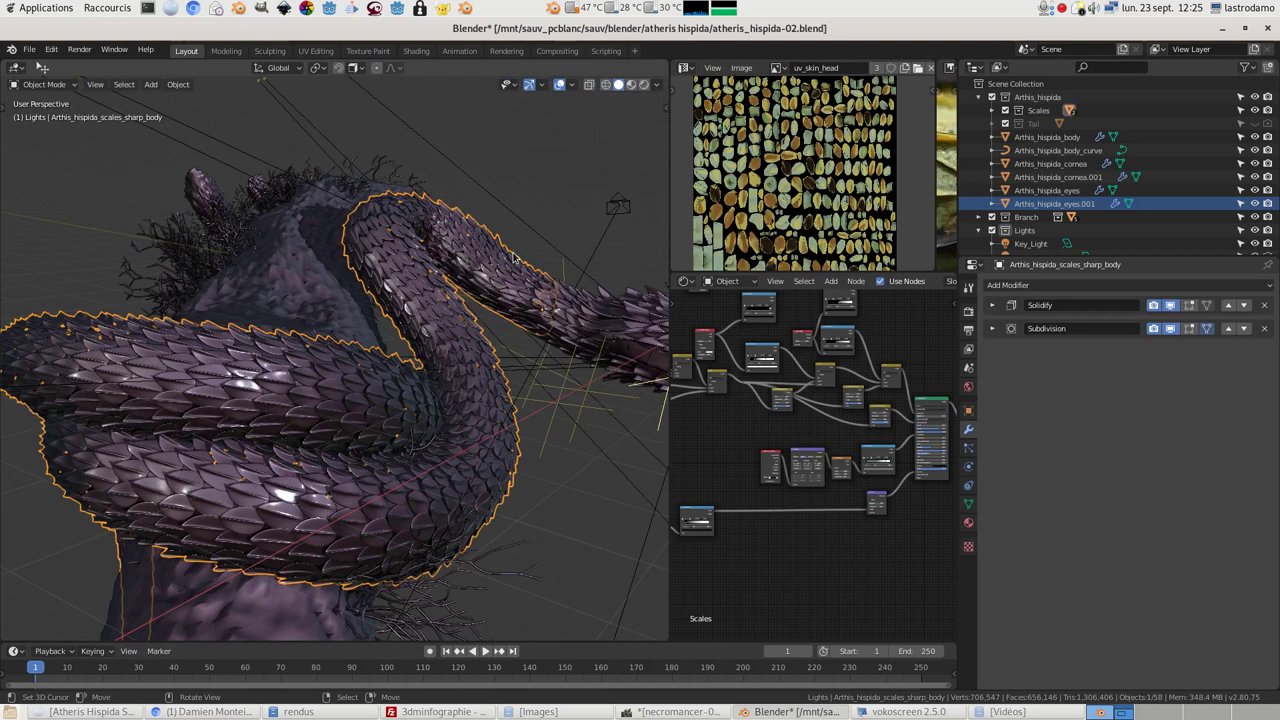
{"action": "scroll", "coordinate": [474, 334], "scroll_direction": "down", "scroll_amount": 4}
{"action": "middle_click_drag", "start_coordinate": [457, 368], "coordinate": [130, 411]}
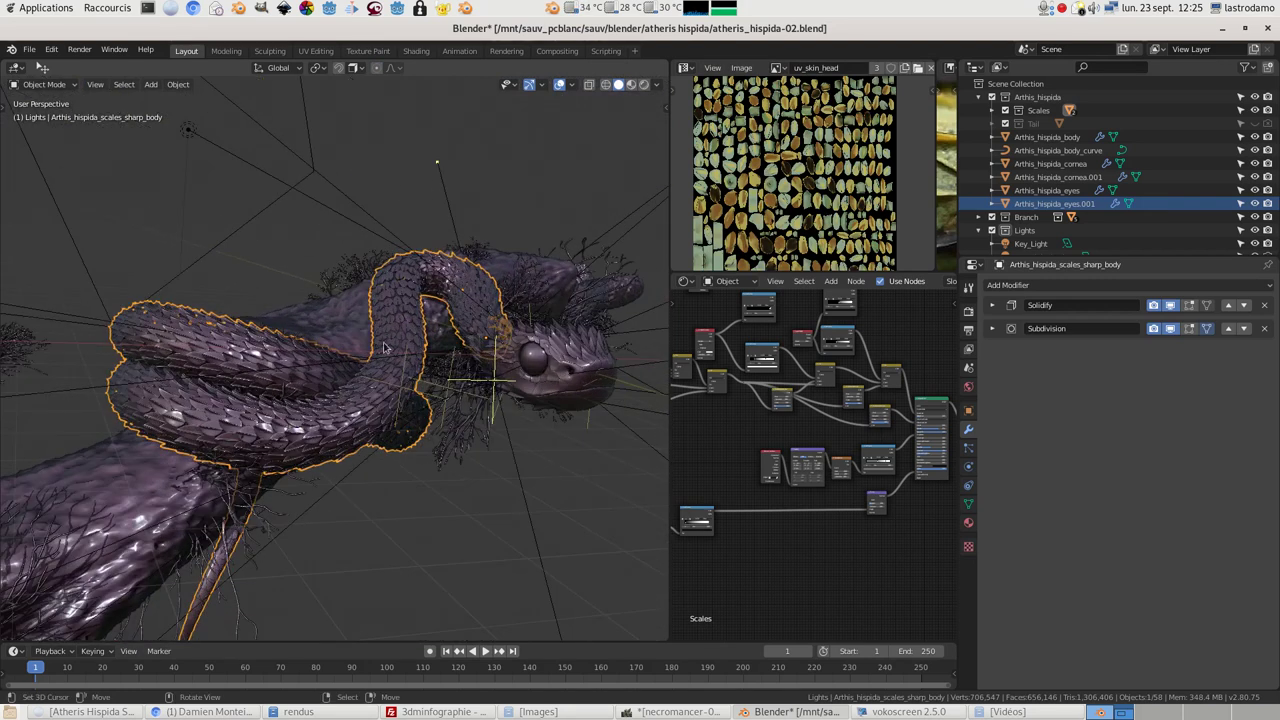
{"action": "middle_click_drag", "start_coordinate": [383, 347], "coordinate": [414, 357]}
Enter Edit Mode on the body scales with only one vertex above the upper coil selected, and enable proportional editing
{"action": "key", "text": "Tab"}
{"action": "middle_click_drag", "start_coordinate": [408, 305], "coordinate": [370, 299]}
{"action": "key", "text": "alt+a"}
{"action": "key", "text": "o"}
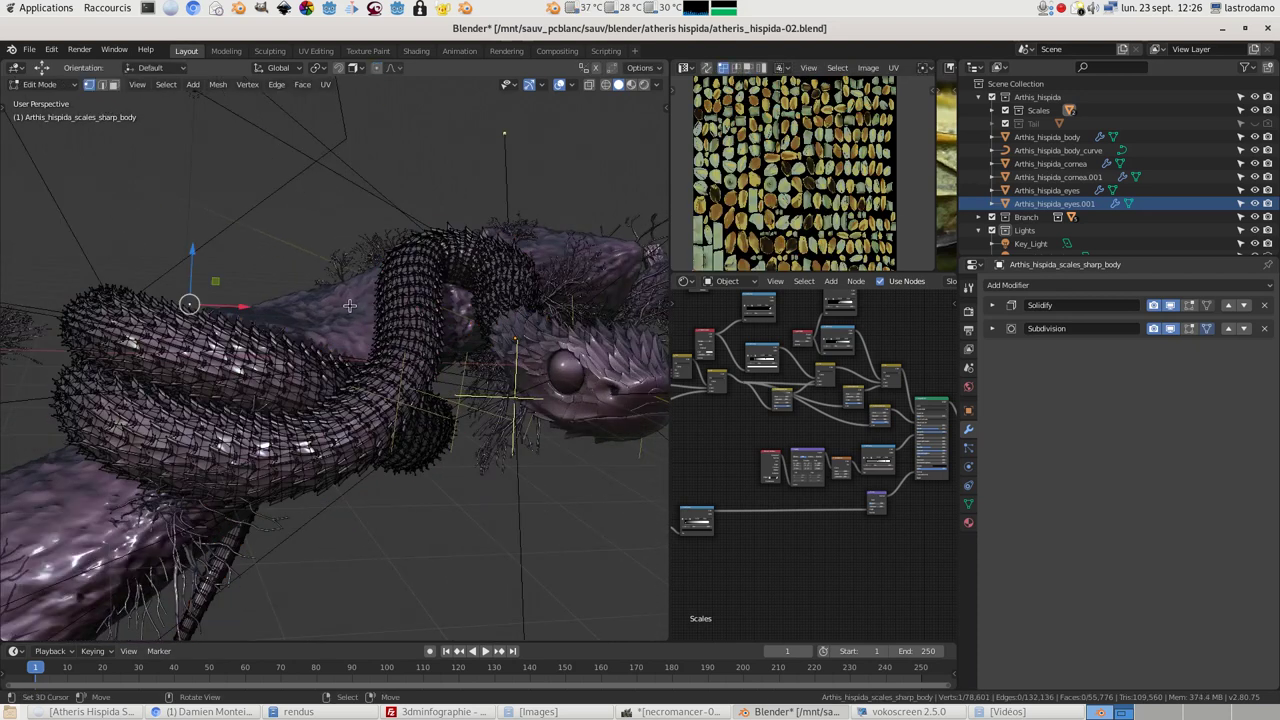
{"action": "key", "text": "o"}
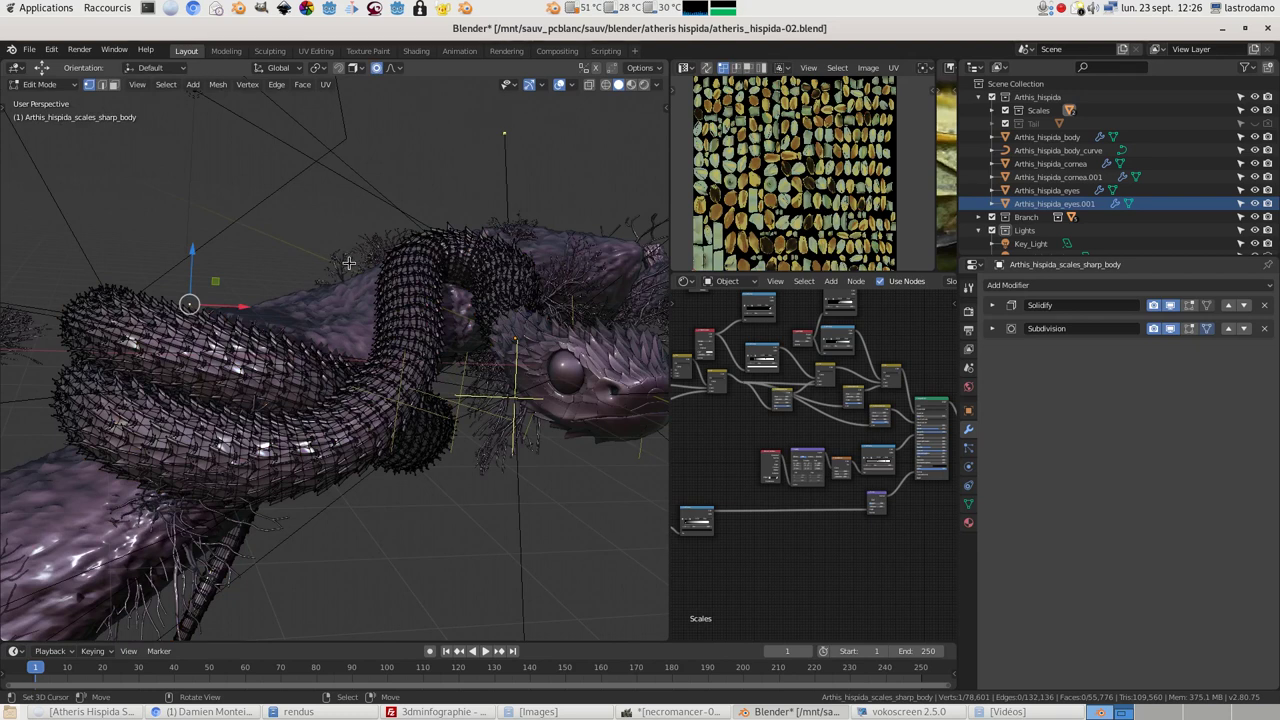
Try moving the body scales' selected vertex with smooth proportional editing, and return to Object Mode
{"action": "key", "text": "g"}
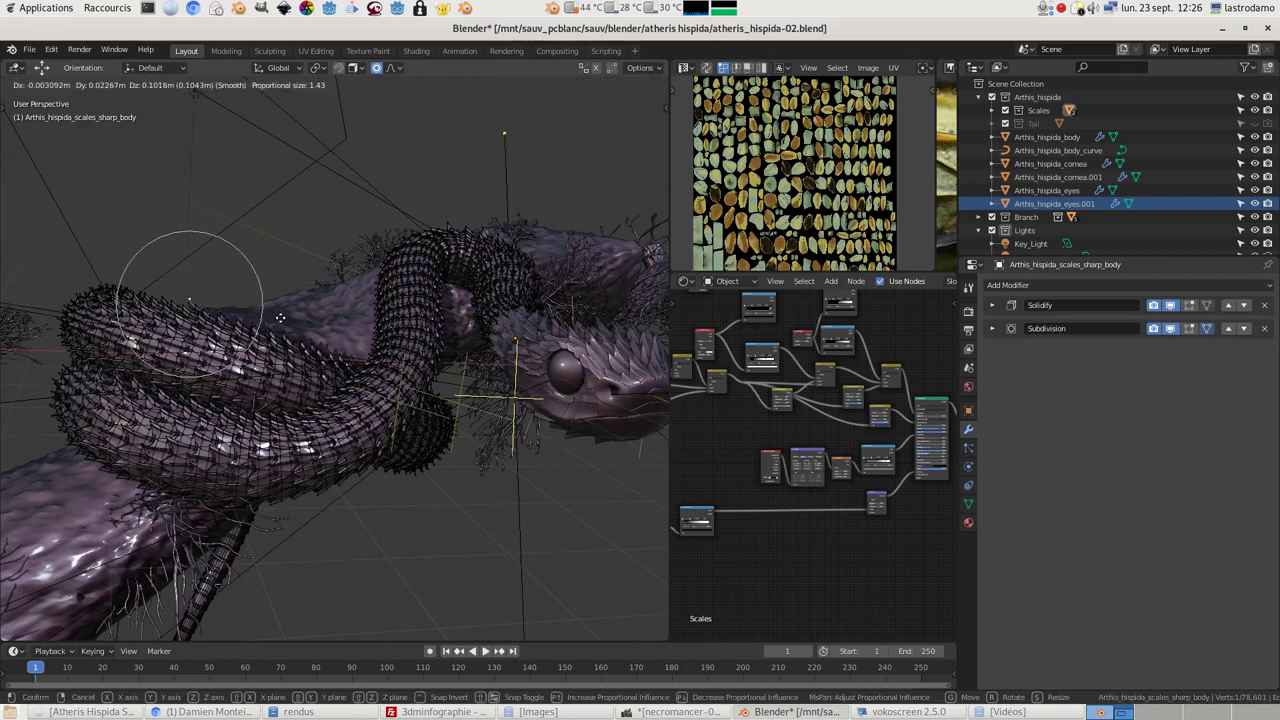
{"action": "left_click", "coordinate": [280, 318]}
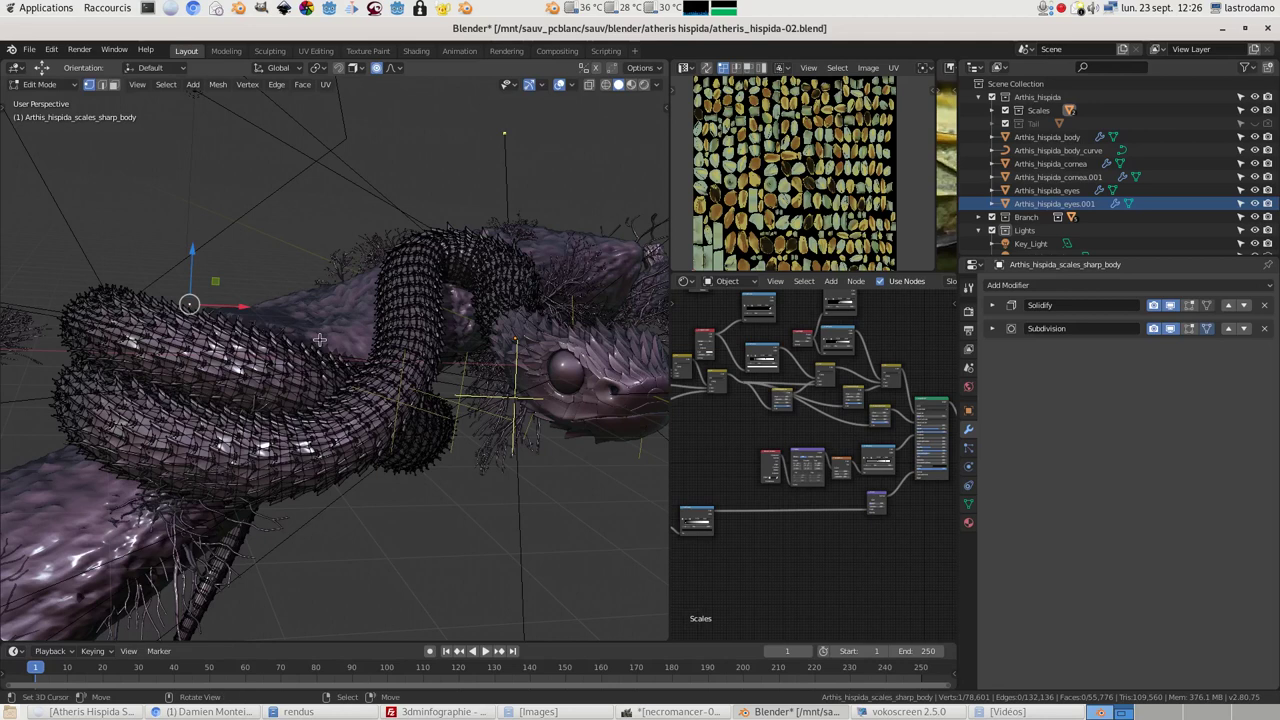
{"action": "key", "text": "g"}
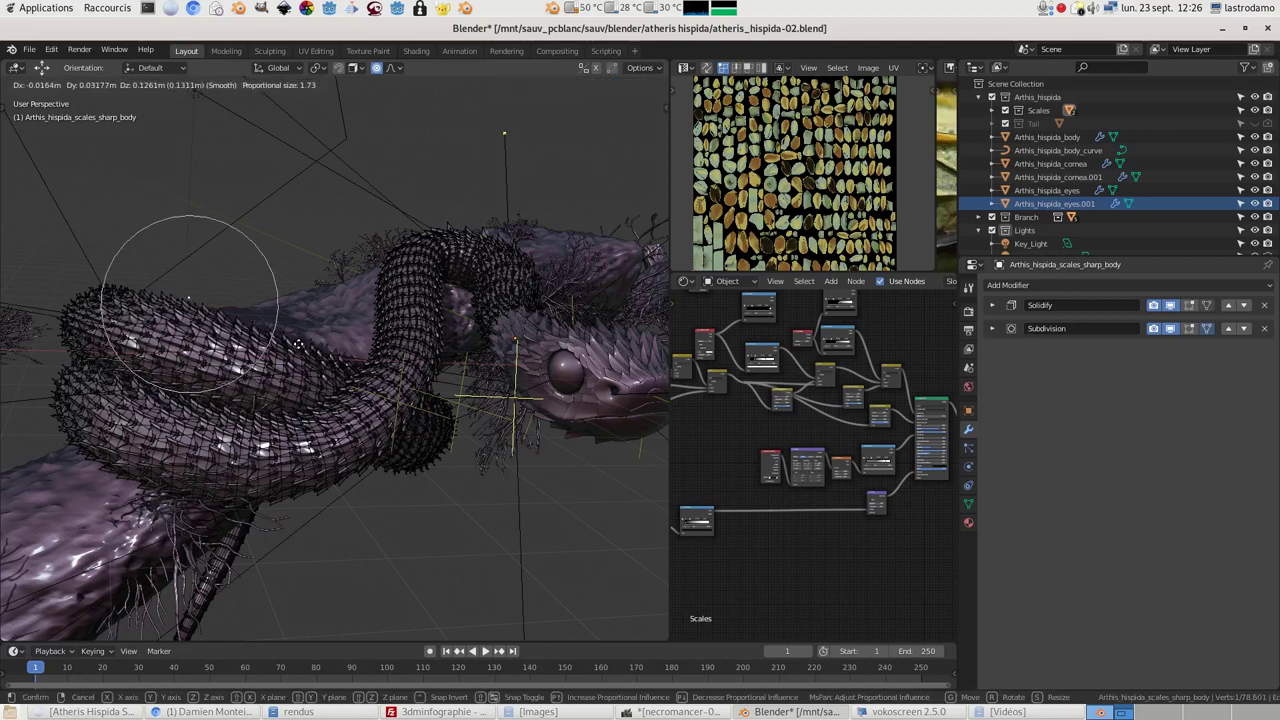
{"action": "right_click", "coordinate": [442, 340]}
{"action": "middle_click_drag", "start_coordinate": [441, 340], "coordinate": [507, 320]}
{"action": "key", "text": "Tab"}
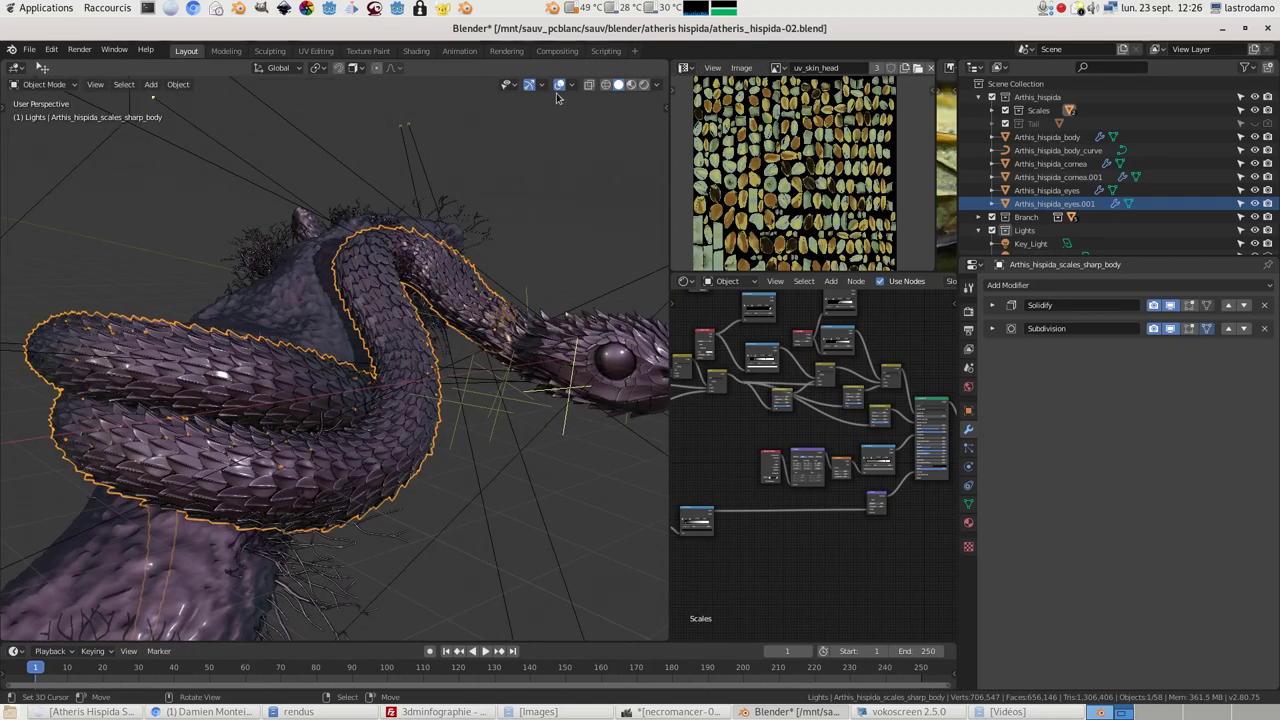
Select the head scales, enter Edit Mode on them, and select their entire mesh
{"action": "middle_click_drag", "start_coordinate": [548, 254], "coordinate": [516, 293]}
{"action": "left_click", "coordinate": [333, 311]}
{"action": "key", "text": "Tab"}
{"action": "scroll", "coordinate": [516, 293], "scroll_direction": "up", "scroll_amount": 2}
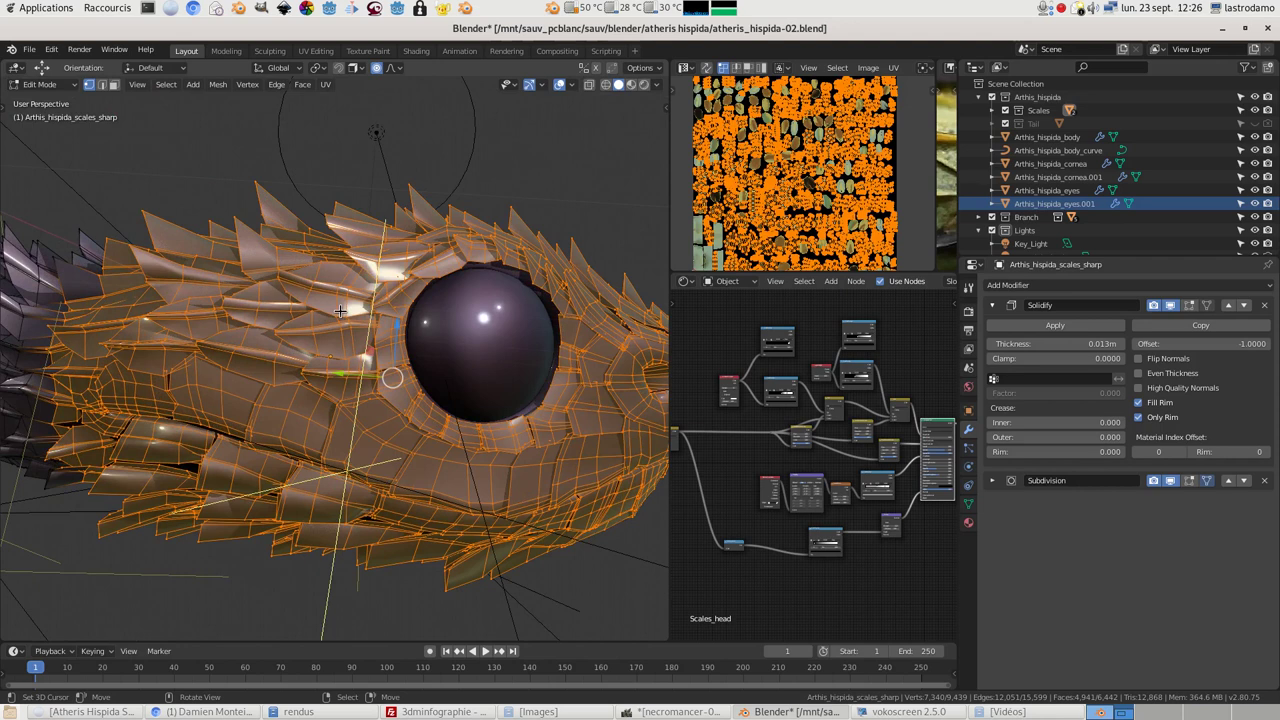
{"action": "middle_click_drag", "start_coordinate": [386, 337], "coordinate": [426, 314]}
{"action": "key", "text": "a"}
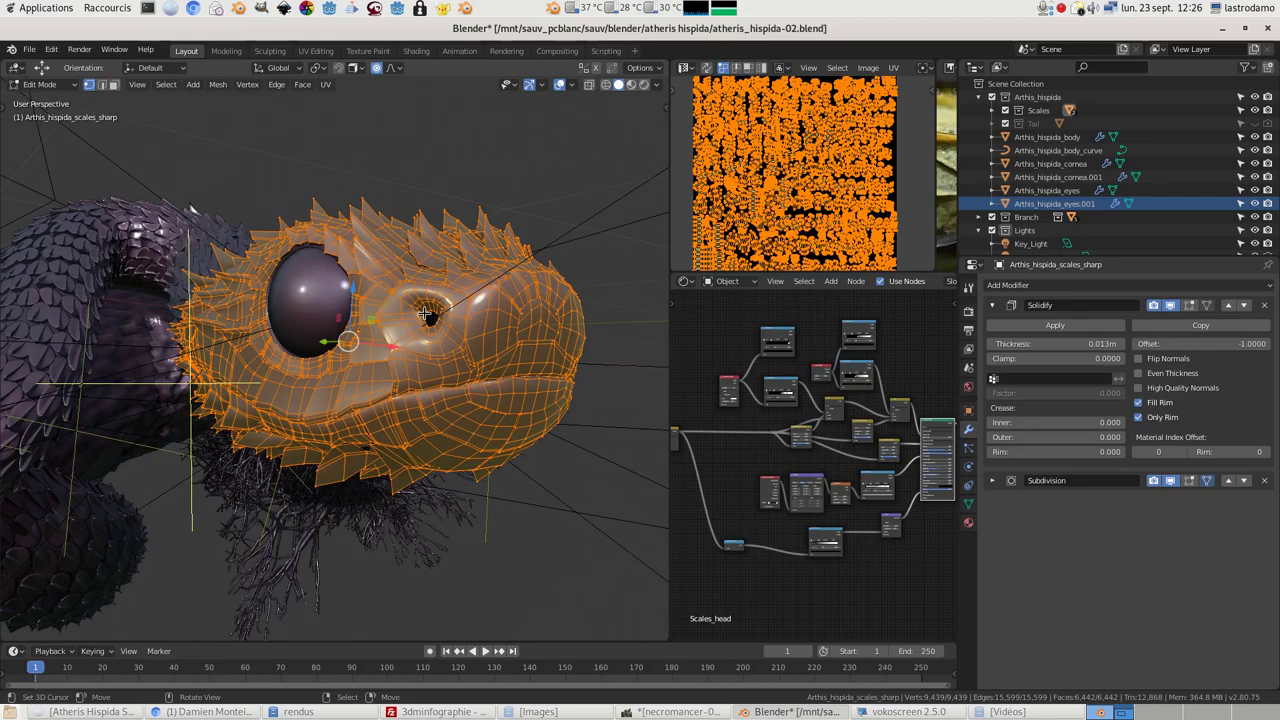
Inspect the head scales in a maximized viewport, return to Object Mode, and restore the full editor layout
{"action": "key", "text": "ctrl+space"}
{"action": "middle_click_drag", "start_coordinate": [704, 347], "coordinate": [899, 354]}
{"action": "key", "text": "Tab"}
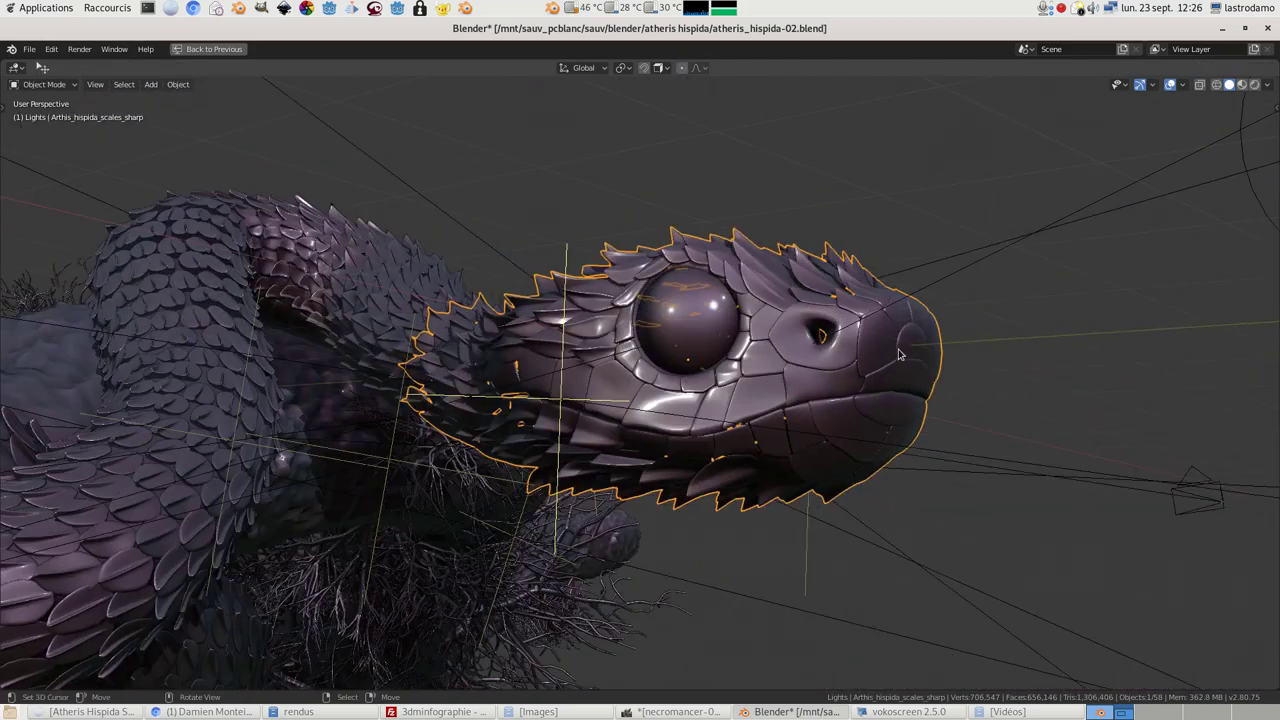
{"action": "key", "text": "ctrl+space"}
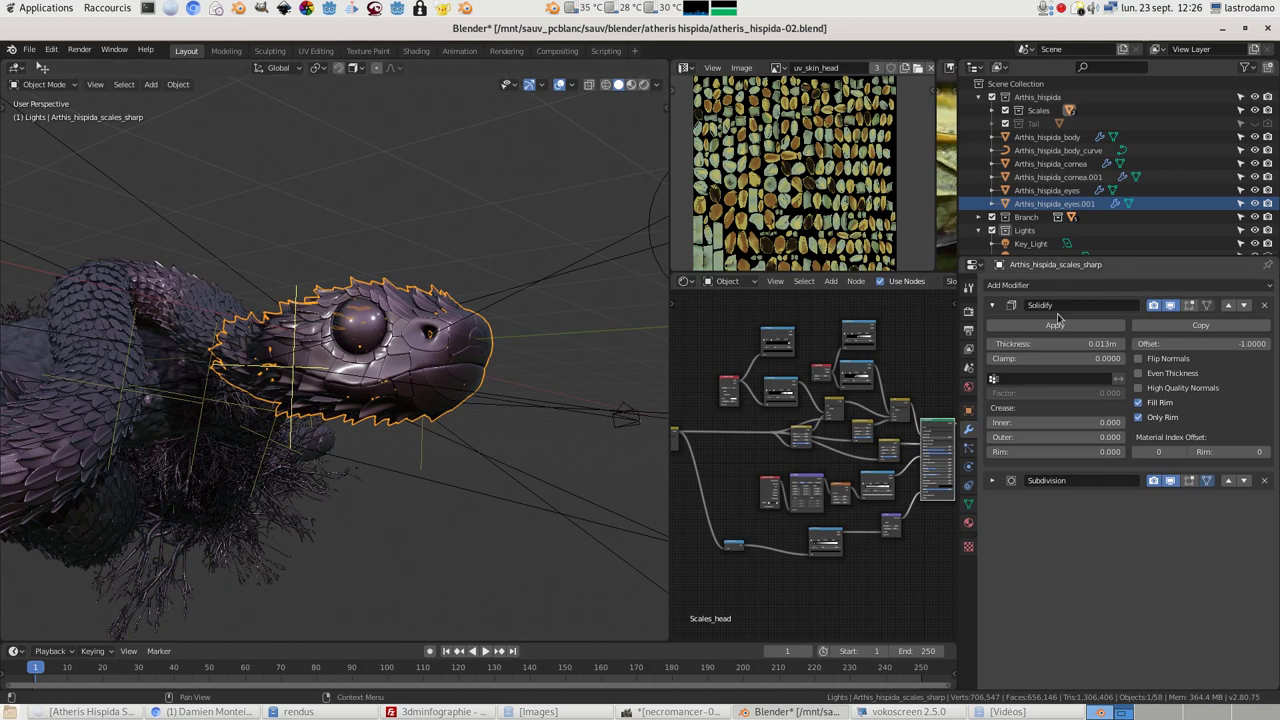
Display the scene's Eevee render settings and switch the viewport to Rendered shading to view the textured snake
{"action": "left_click", "coordinate": [968, 287]}
{"action": "left_click", "coordinate": [968, 311]}
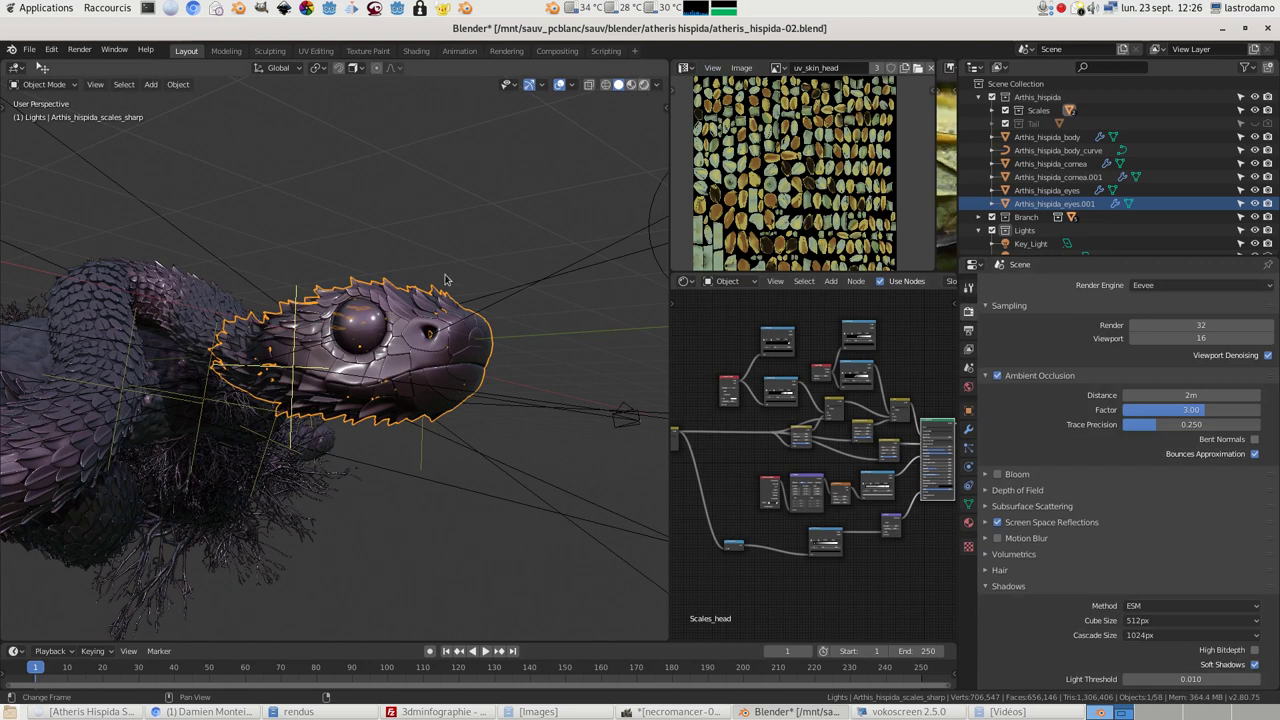
{"action": "key", "text": "z"}
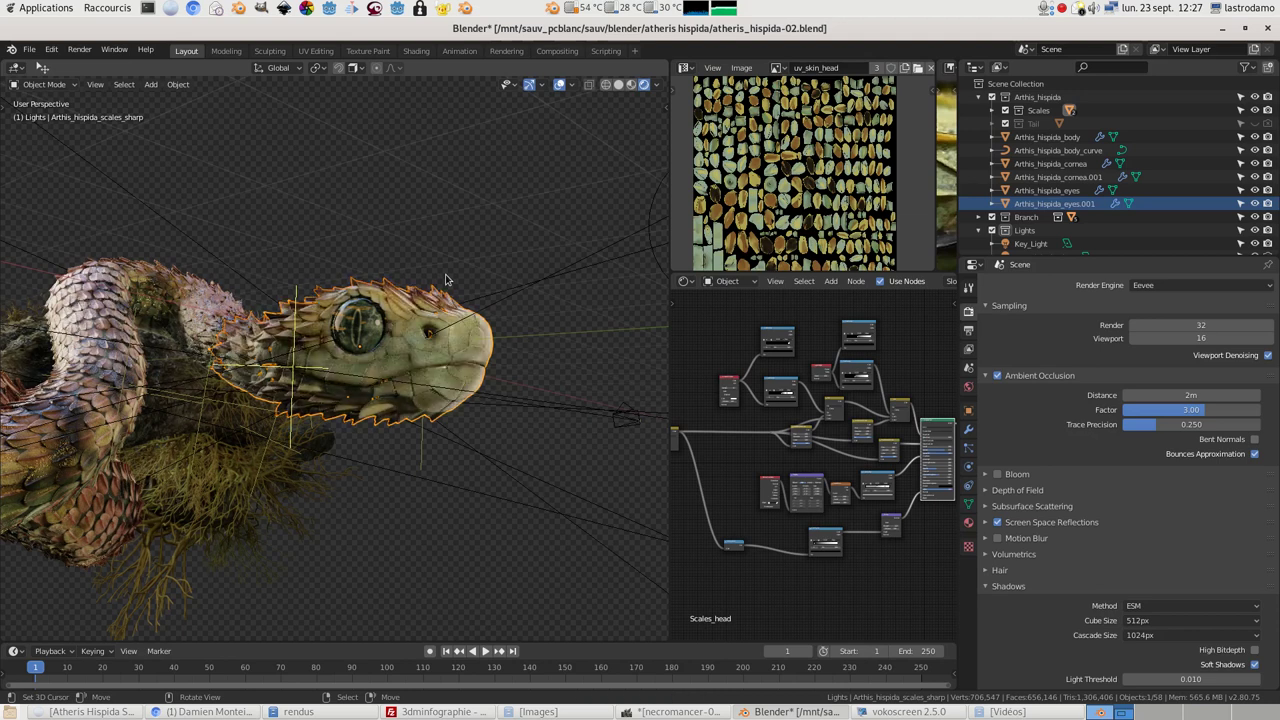
{"action": "middle_click_drag", "start_coordinate": [399, 280], "coordinate": [485, 330]}
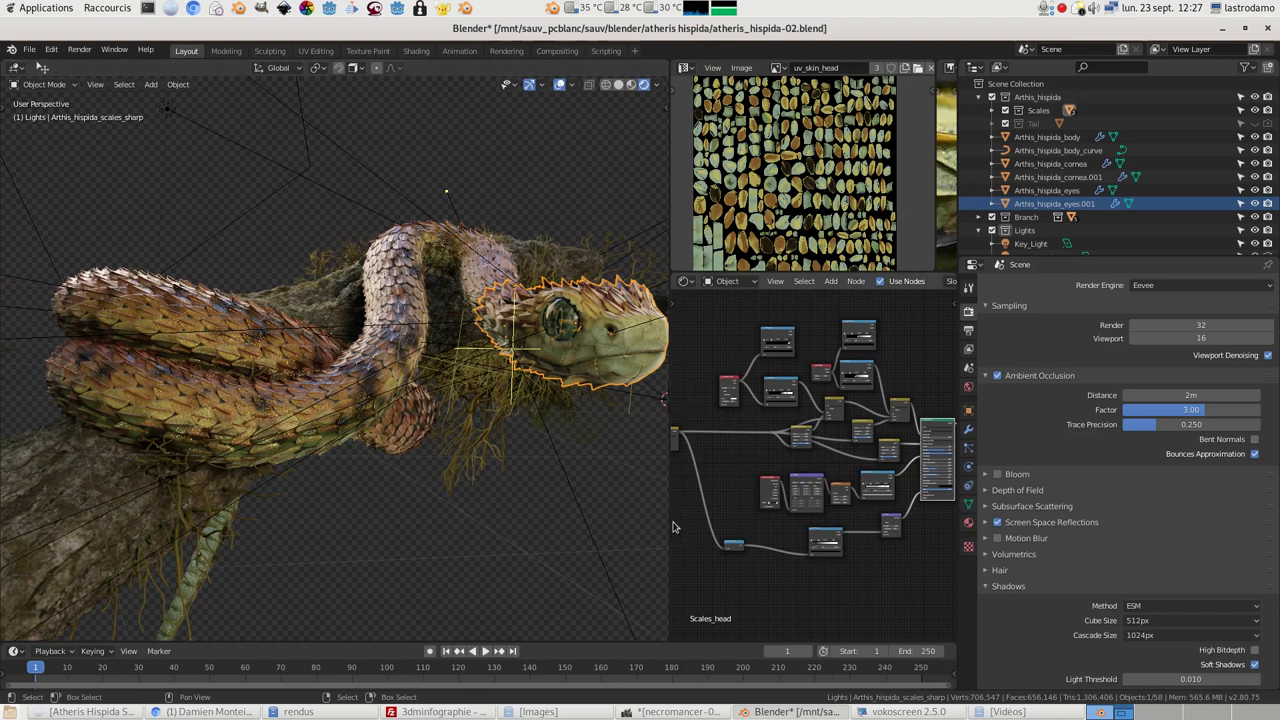
Widen the image and node editors beside the viewport, and inspect the rendered snake from other angles, including its underside
{"action": "left_click_drag", "start_coordinate": [670, 527], "coordinate": [576, 527]}
{"action": "middle_click_drag", "start_coordinate": [378, 335], "coordinate": [386, 358]}
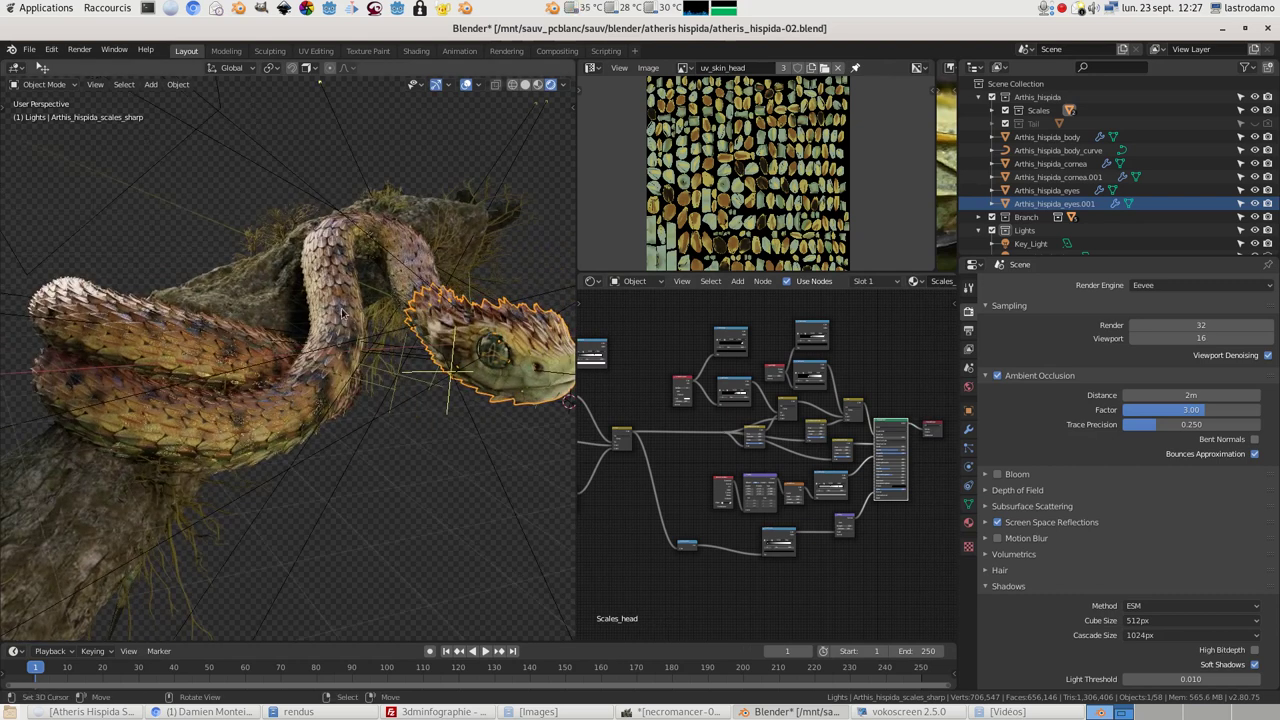
{"action": "middle_click_drag", "start_coordinate": [418, 262], "coordinate": [335, 253]}
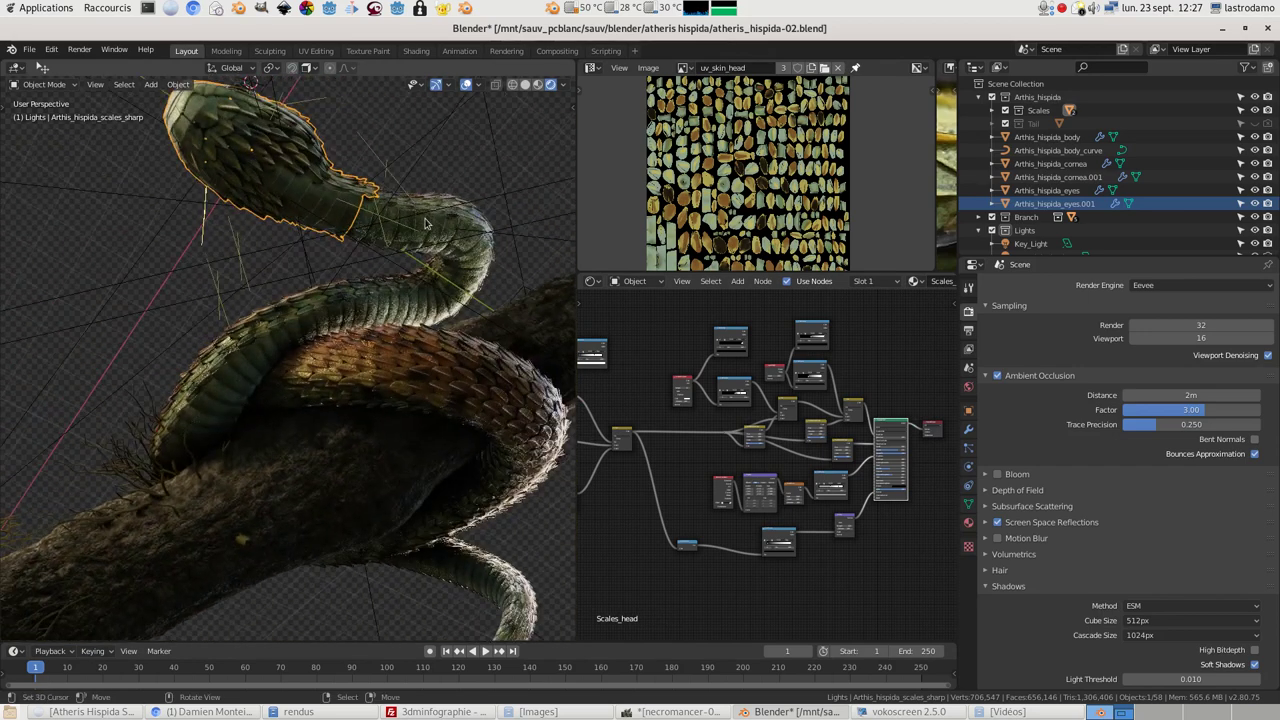
Inspect the rendered snake from above and from the front, and switch the viewport to Solid shading
{"action": "middle_click_drag", "start_coordinate": [478, 298], "coordinate": [288, 277]}
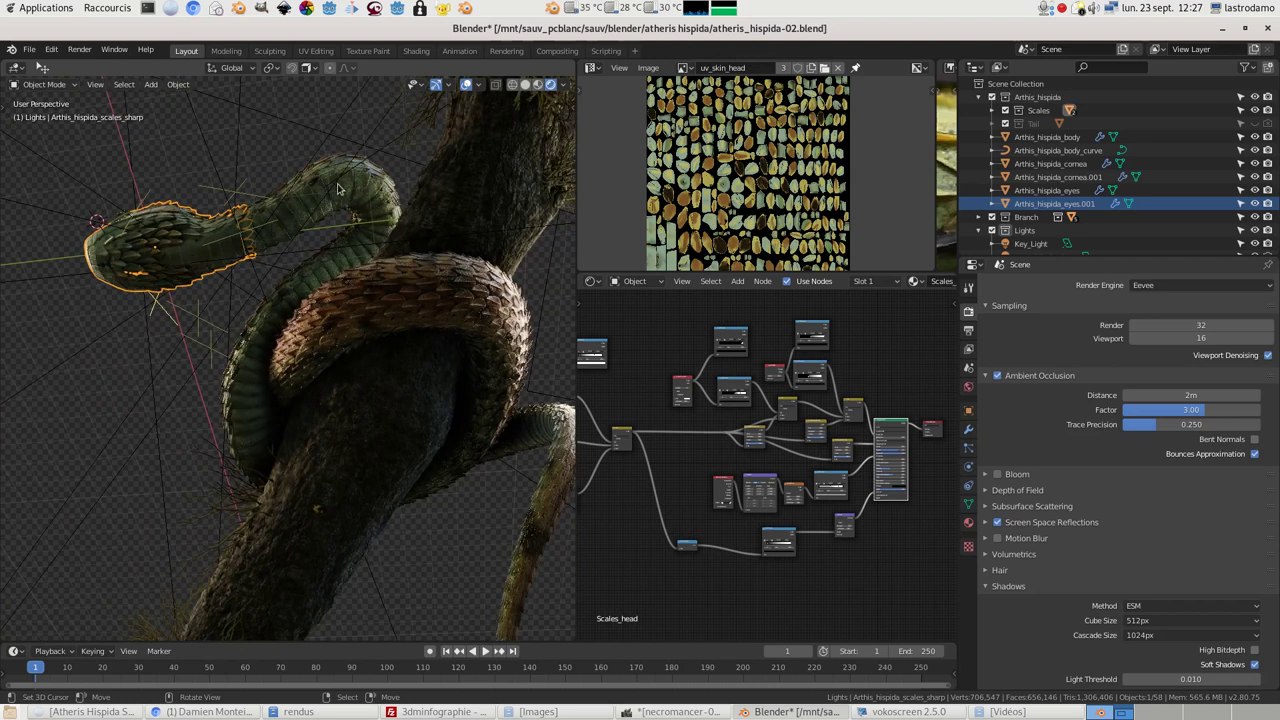
{"action": "middle_click_drag", "start_coordinate": [350, 247], "coordinate": [480, 321]}
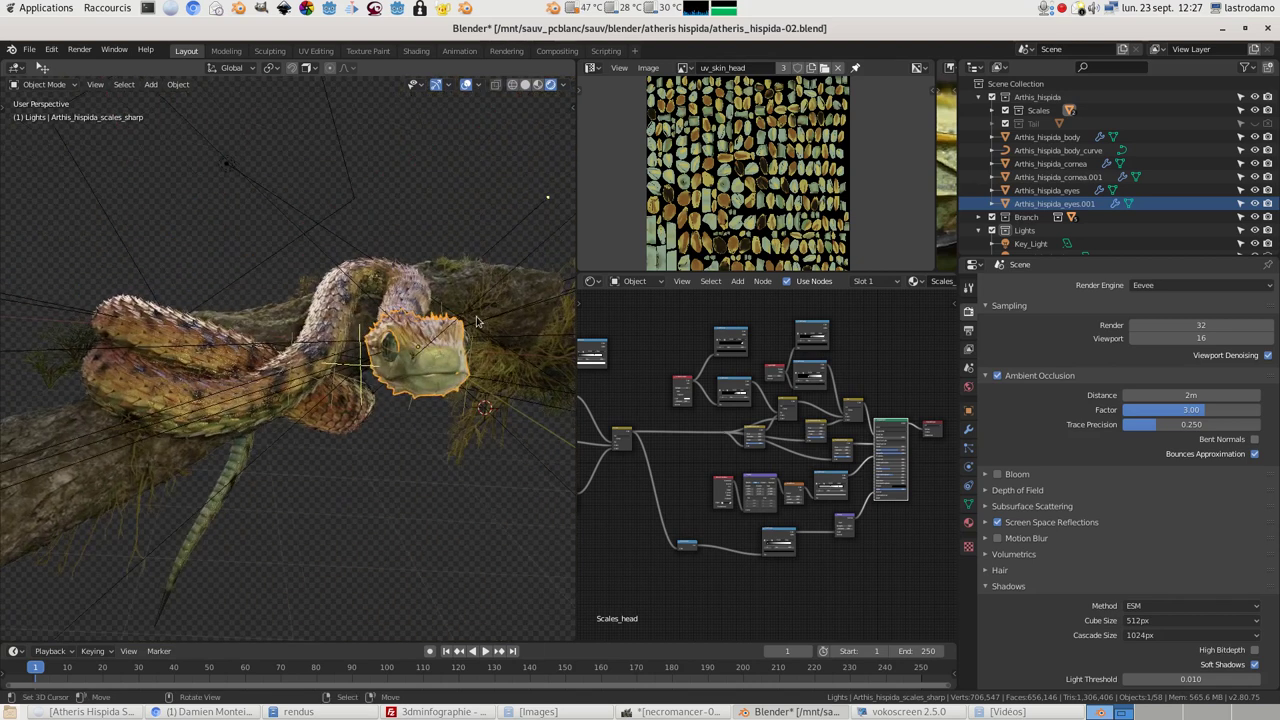
{"action": "left_click", "coordinate": [525, 85]}
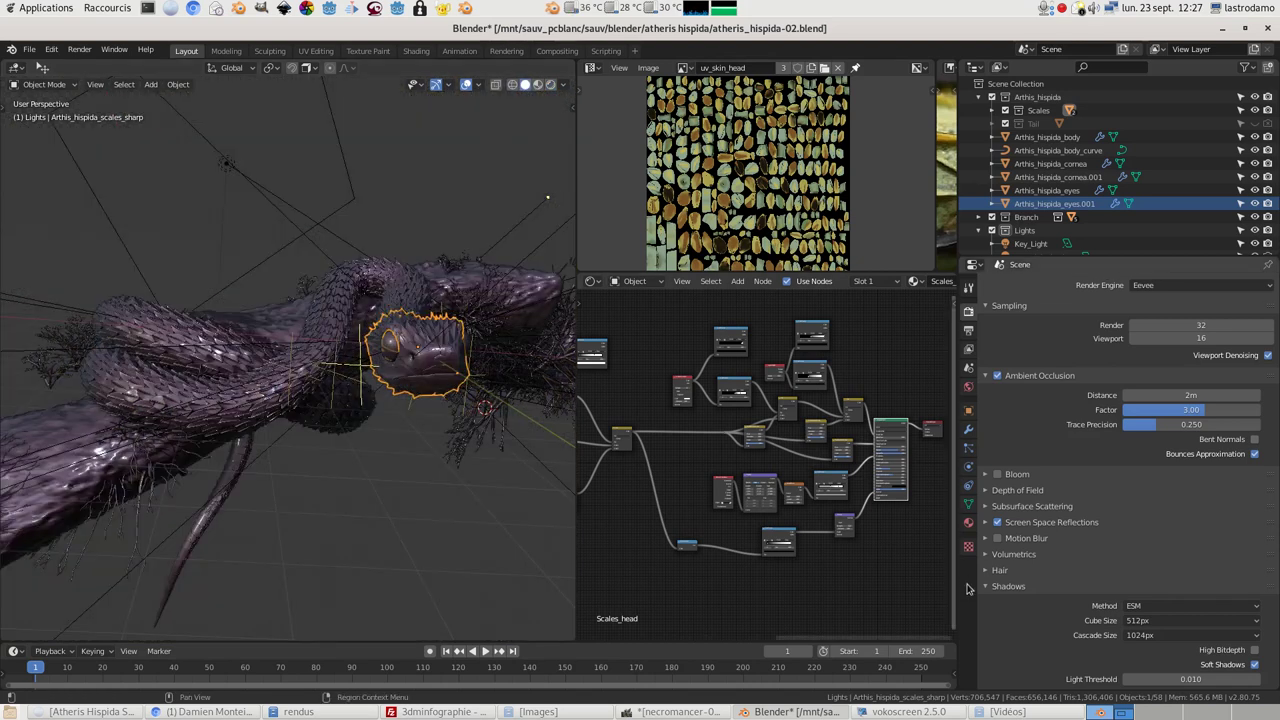
Display the mesh data properties and select the body scales to view their vertex group and vertex color layer up close
{"action": "left_click", "coordinate": [968, 504]}
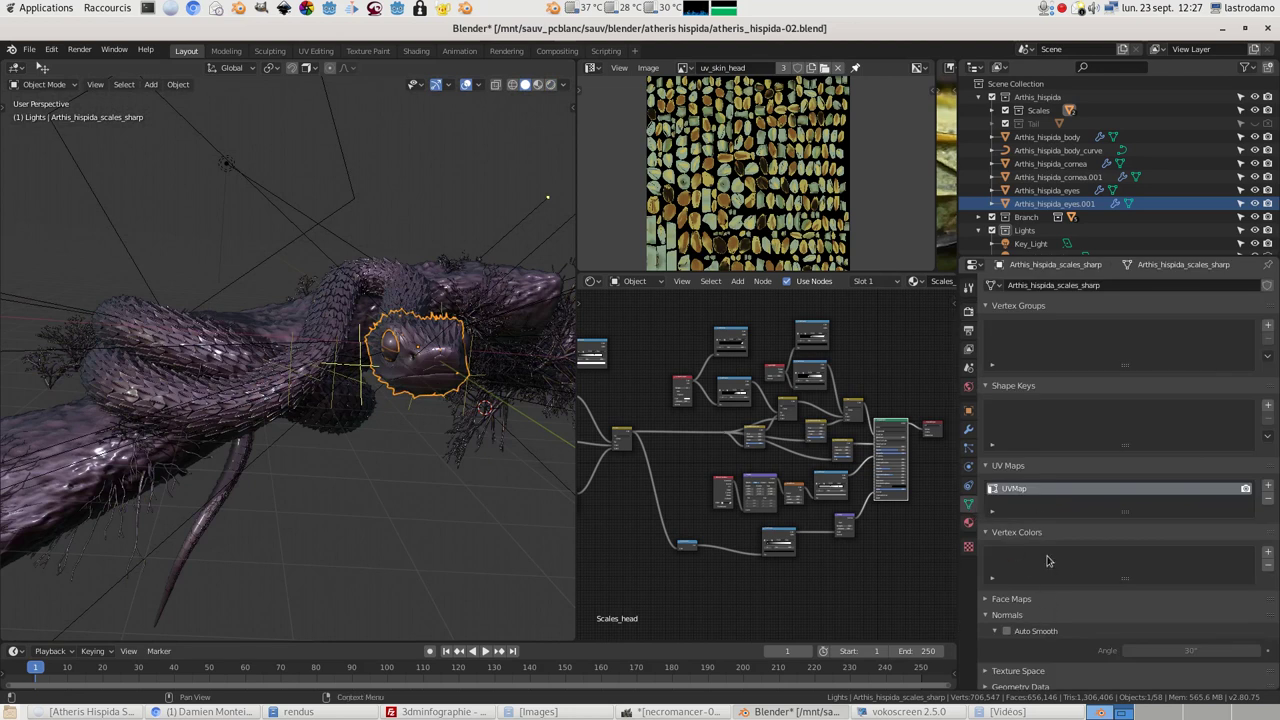
{"action": "scroll", "coordinate": [1051, 604], "scroll_direction": "down", "scroll_amount": 1}
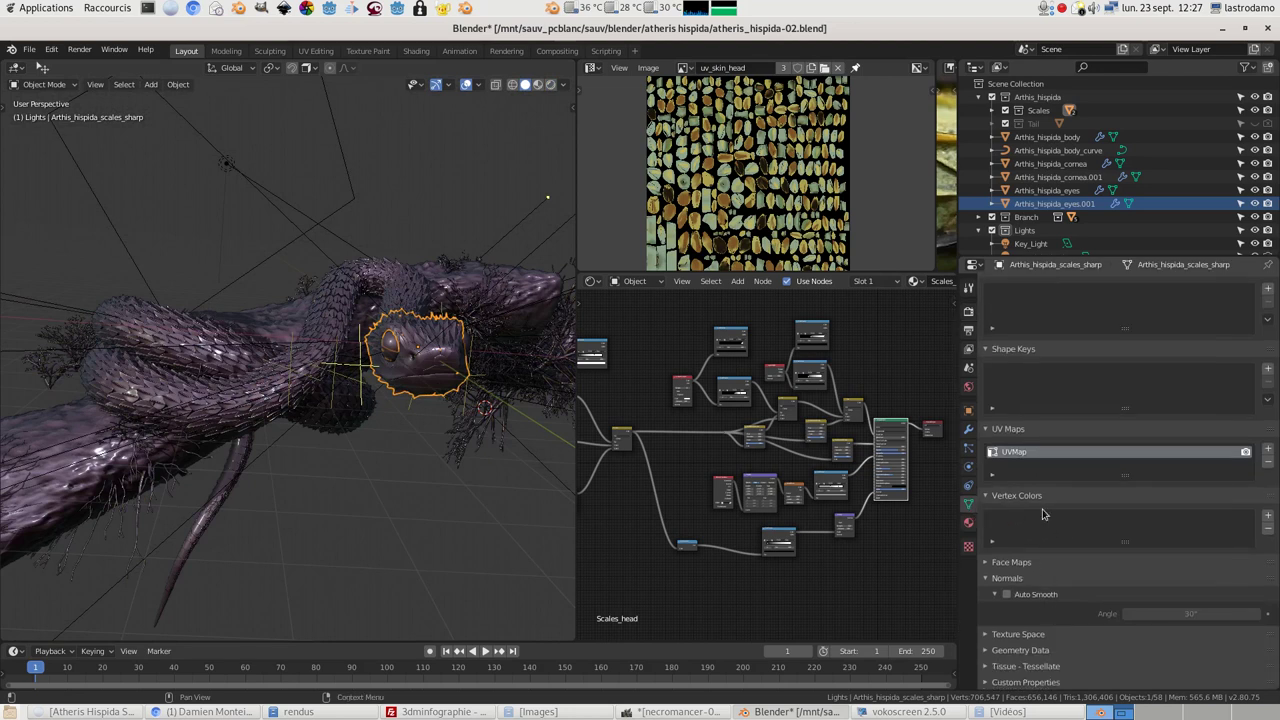
{"action": "left_click", "coordinate": [257, 400]}
{"action": "left_click", "coordinate": [257, 400]}
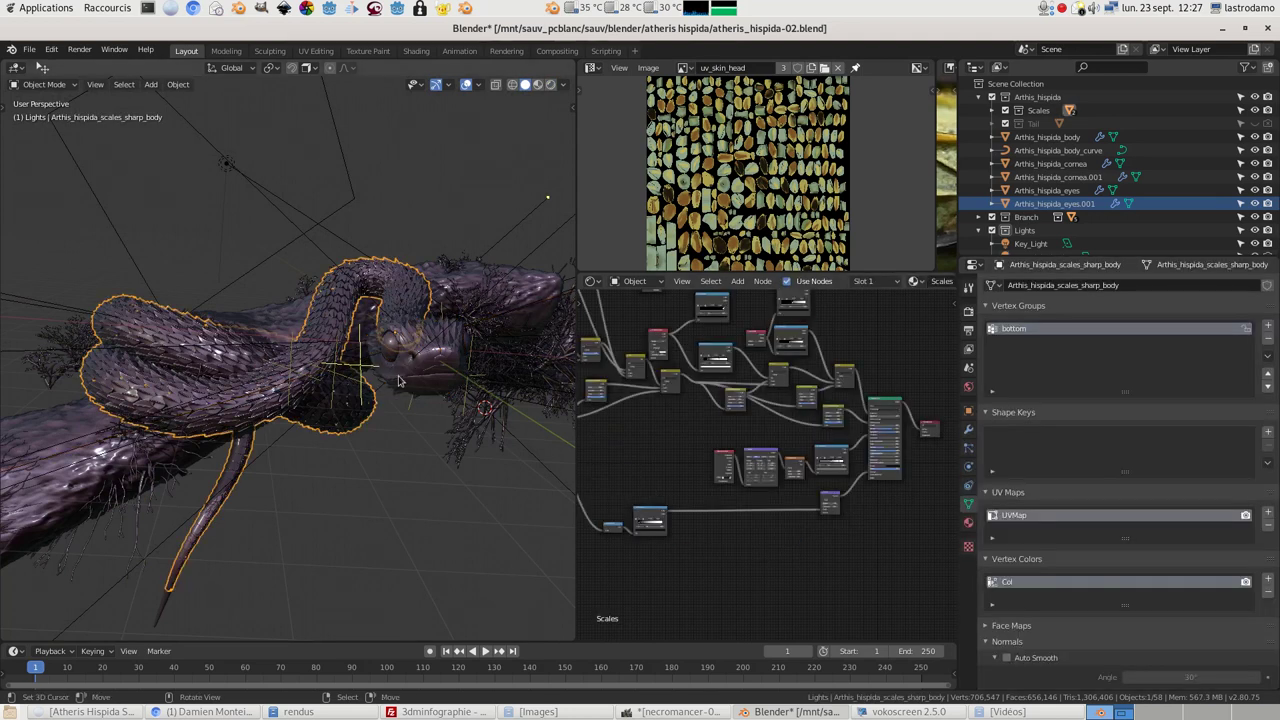
{"action": "scroll", "coordinate": [398, 380], "scroll_direction": "up", "scroll_amount": 3}
{"action": "scroll", "coordinate": [460, 385], "scroll_direction": "up", "scroll_amount": 2}
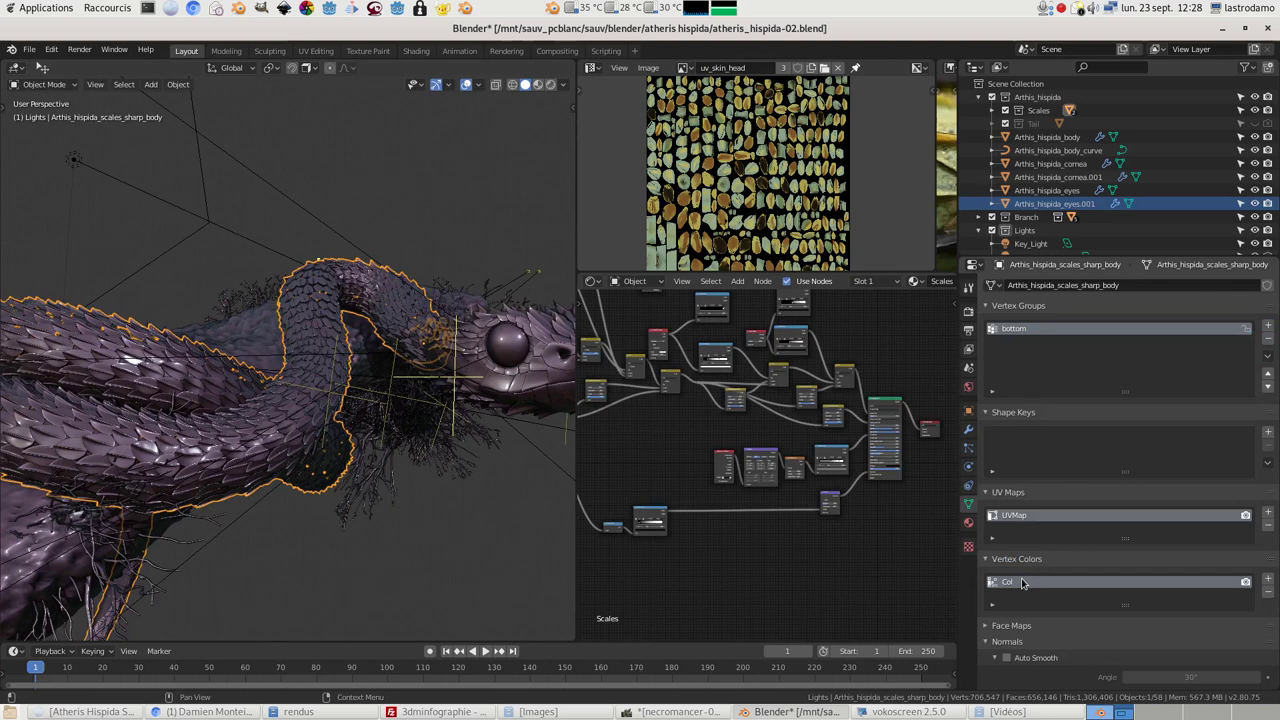
Switch the body scales to Vertex Paint mode
{"action": "key", "text": "ctrl+Tab"}
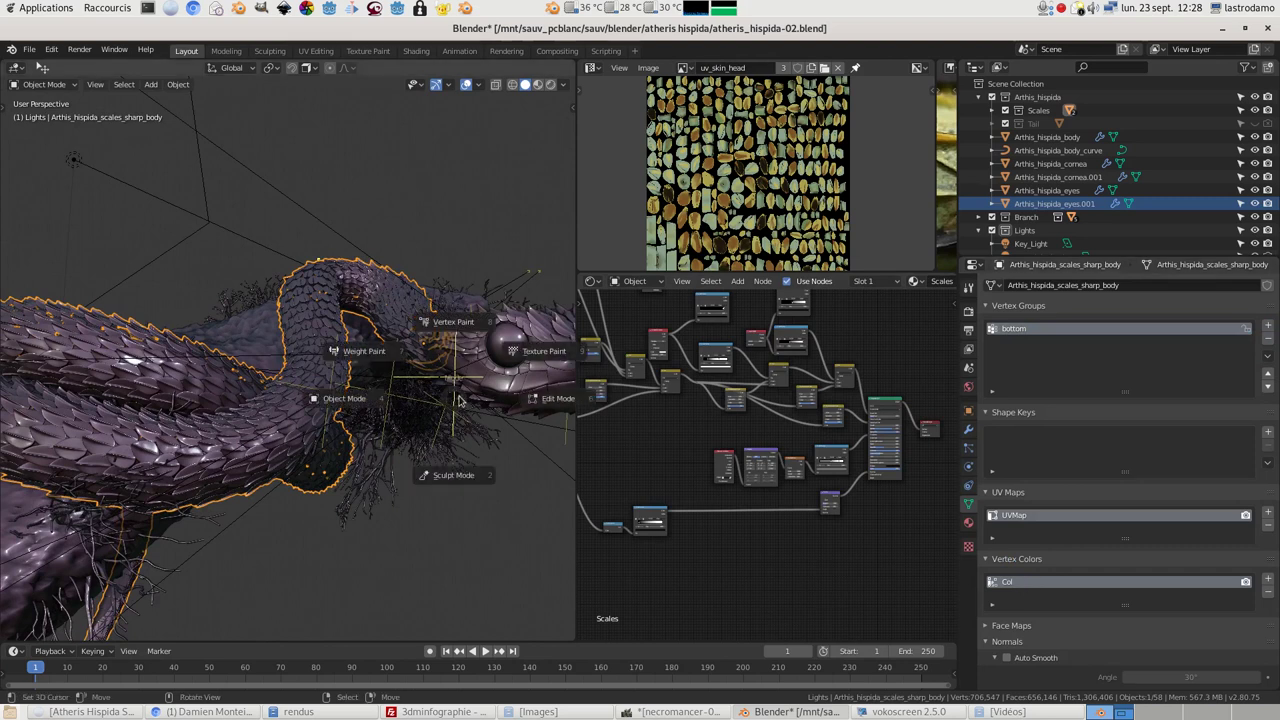
{"action": "left_click", "coordinate": [465, 328]}
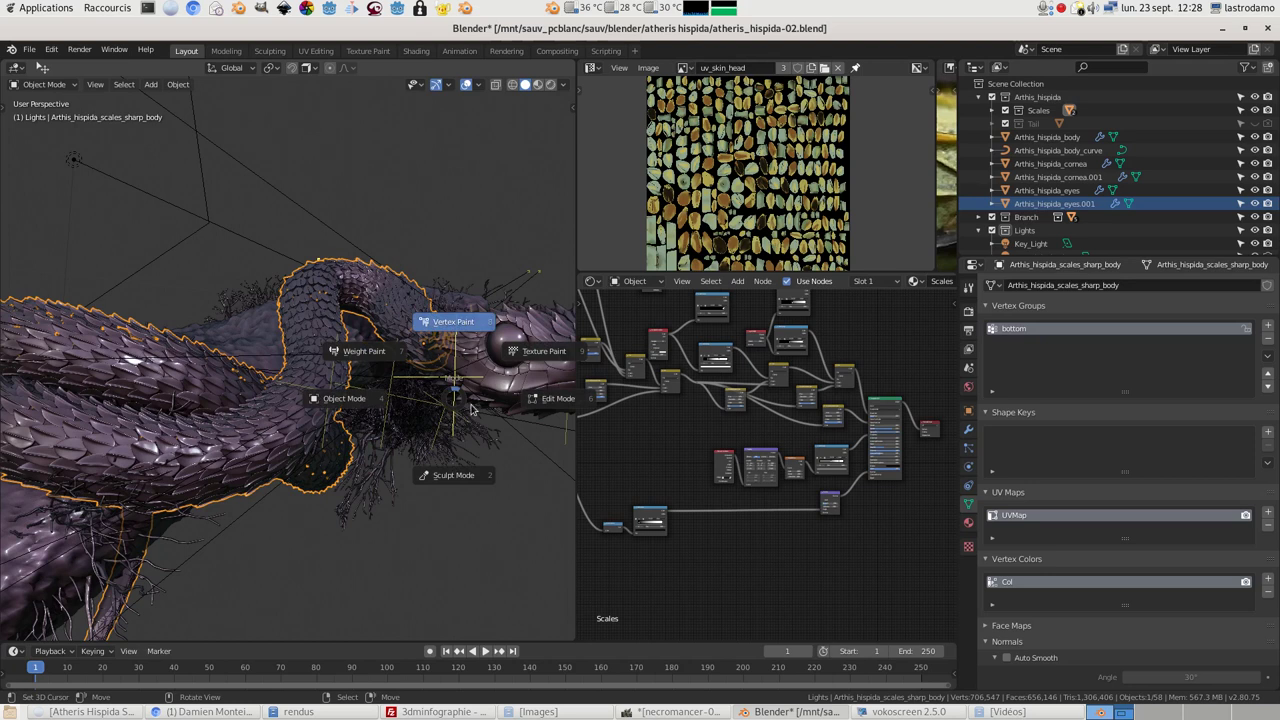
{"action": "scroll", "coordinate": [400, 417], "scroll_direction": "down", "scroll_amount": 1}
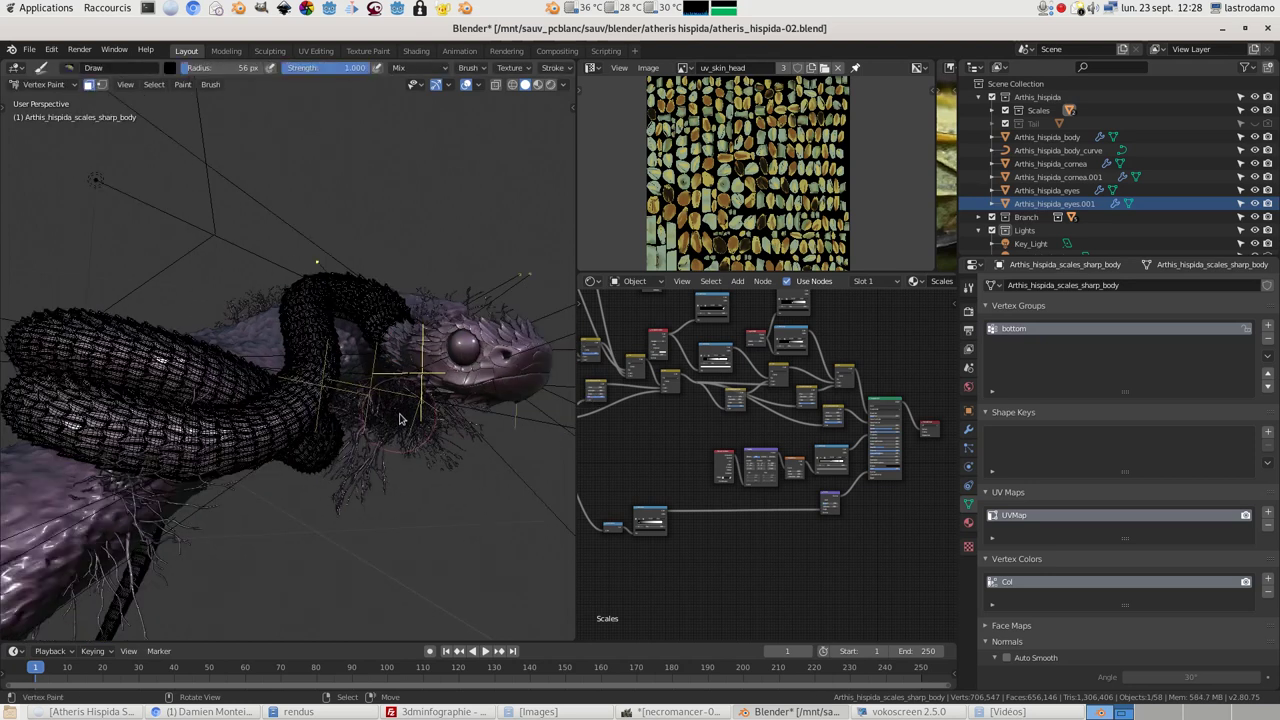
Set the solid viewport shading to Studio lighting with Vertex color
{"action": "left_click", "coordinate": [562, 84]}
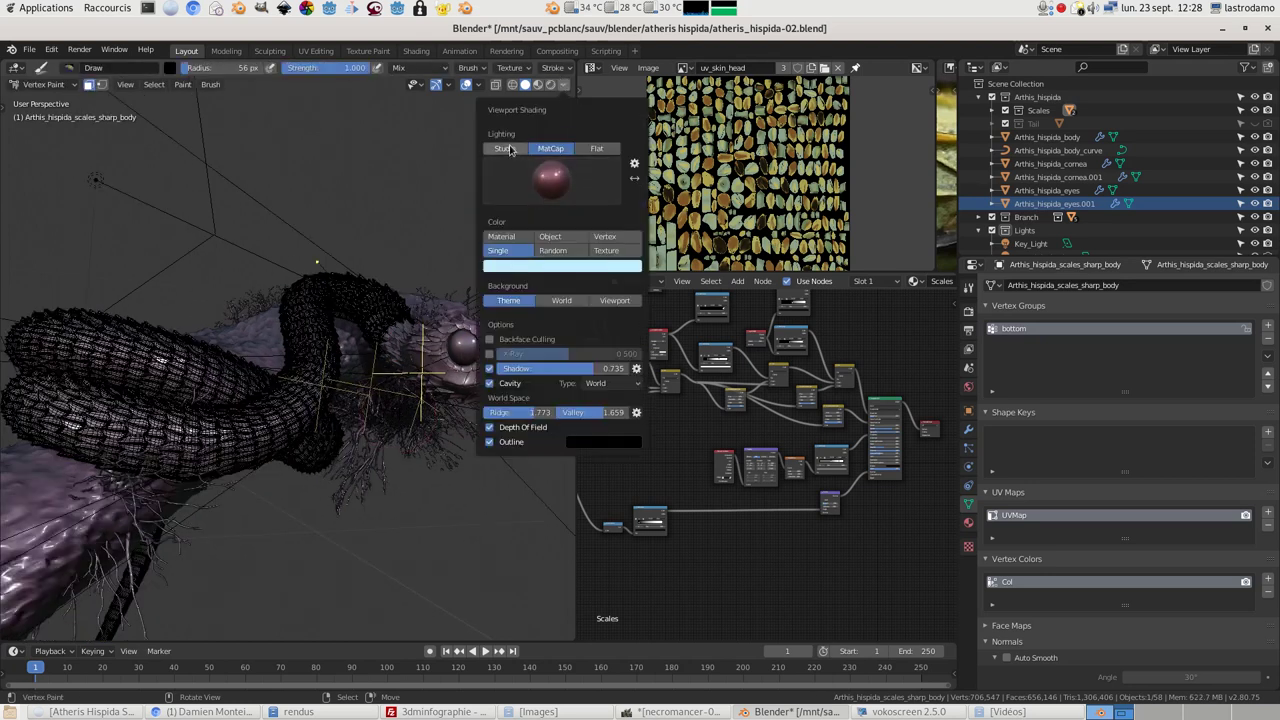
{"action": "left_click", "coordinate": [507, 148]}
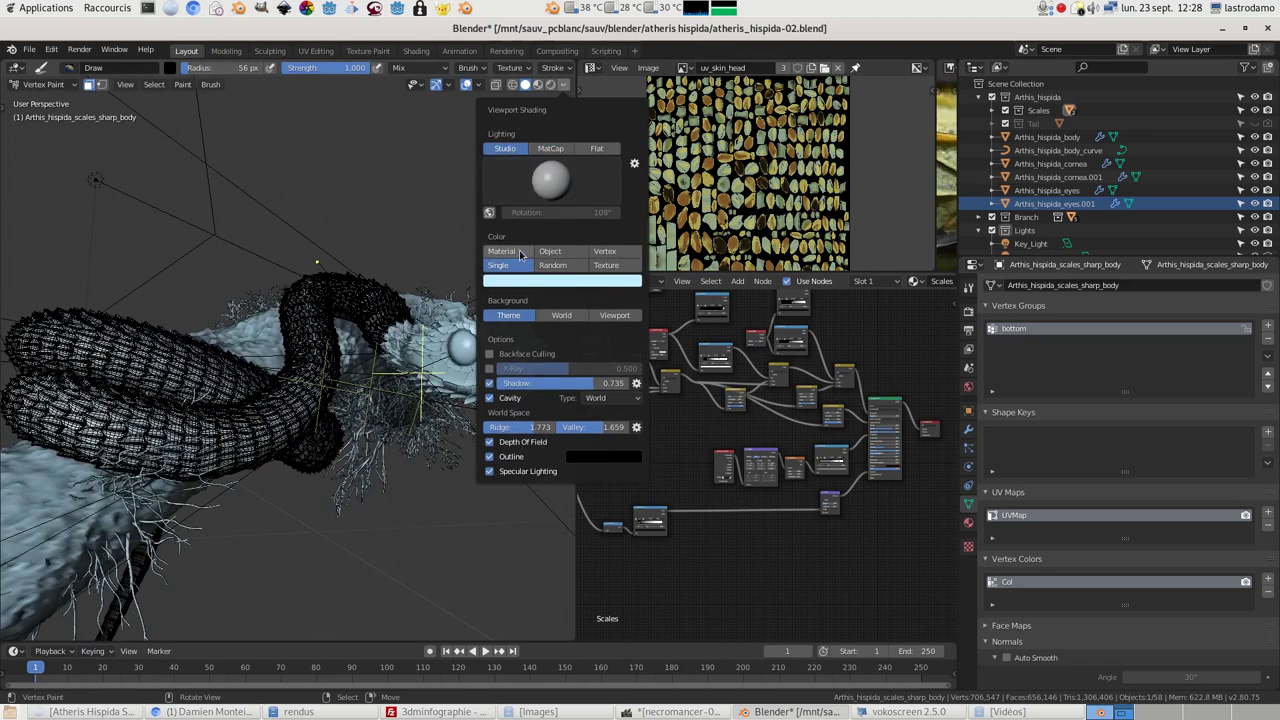
{"action": "left_click", "coordinate": [605, 251]}
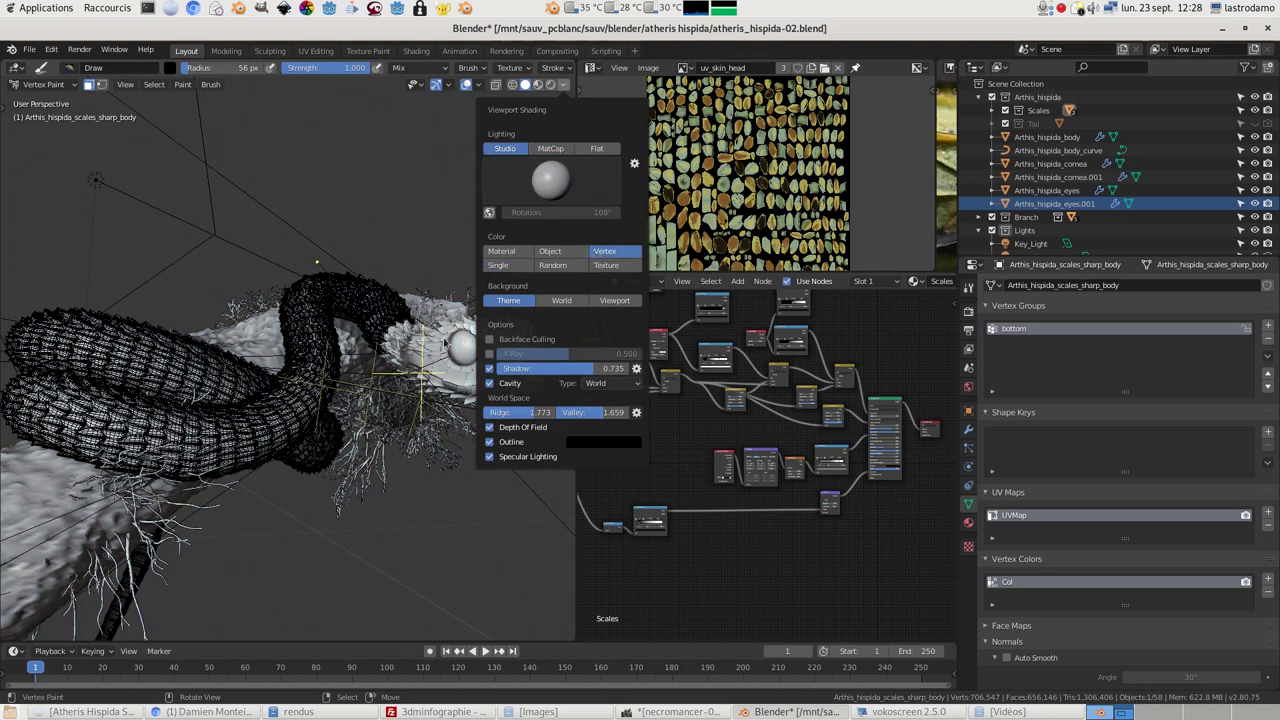
Inspect the vertex colors on the snake's belly scales up close and return to Object Mode
{"action": "mouse_move", "coordinate": [453, 303]}
{"action": "middle_mouse_down"}
{"action": "mouse_move", "coordinate": [366, 297]}
{"action": "mouse_move", "coordinate": [405, 320]}
{"action": "middle_mouse_up"}
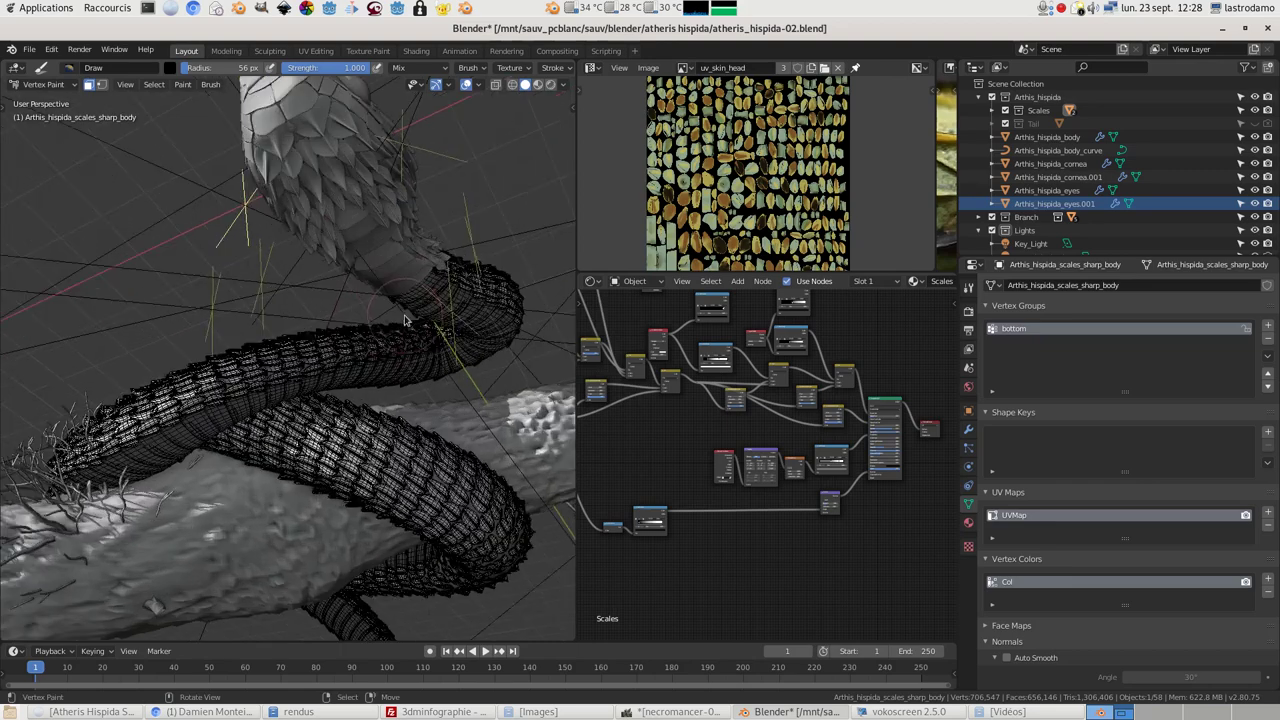
{"action": "scroll", "coordinate": [405, 320], "scroll_direction": "up", "scroll_amount": 6}
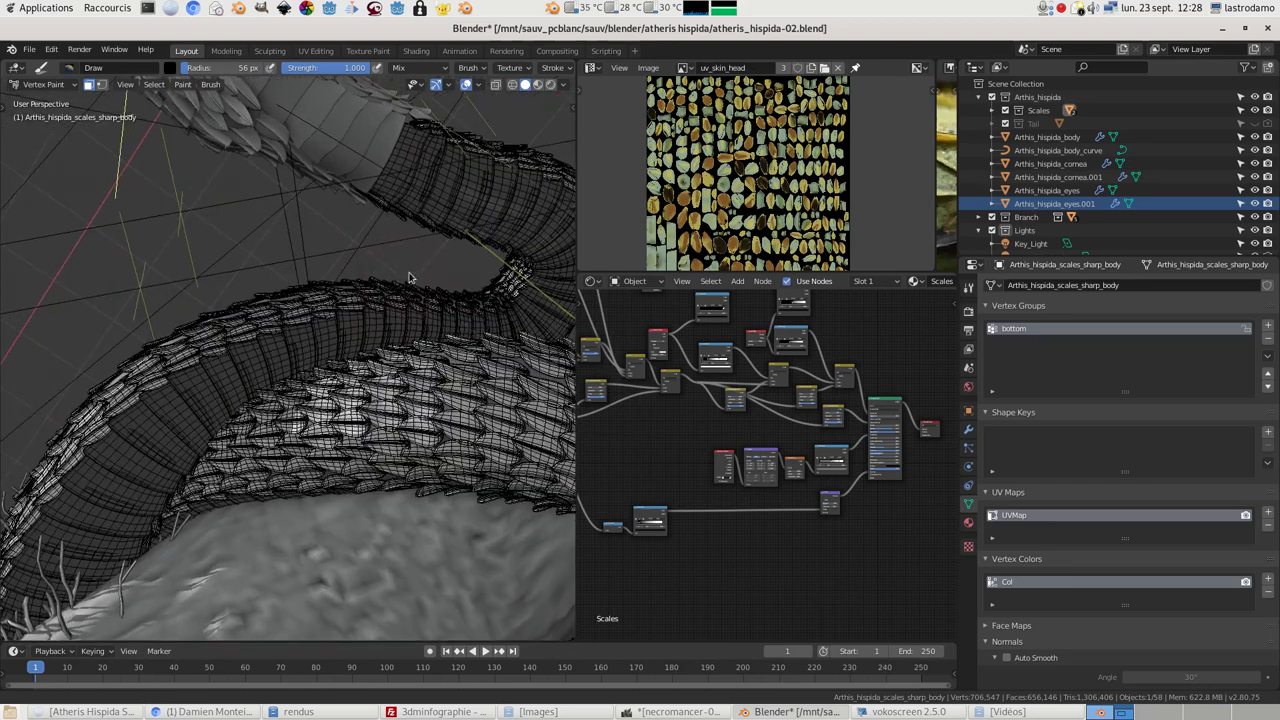
{"action": "scroll", "coordinate": [400, 310], "scroll_direction": "up", "scroll_amount": 5}
{"action": "middle_click_drag", "start_coordinate": [351, 331], "coordinate": [449, 331], "text": "shift"}
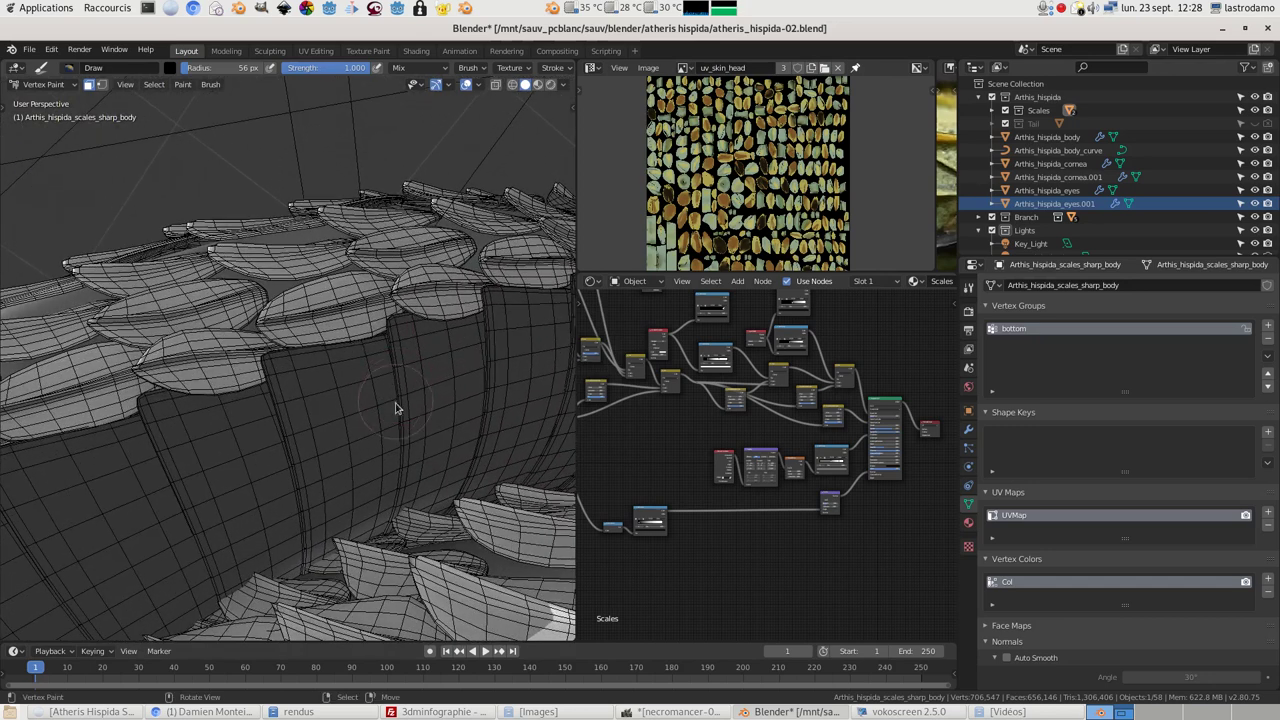
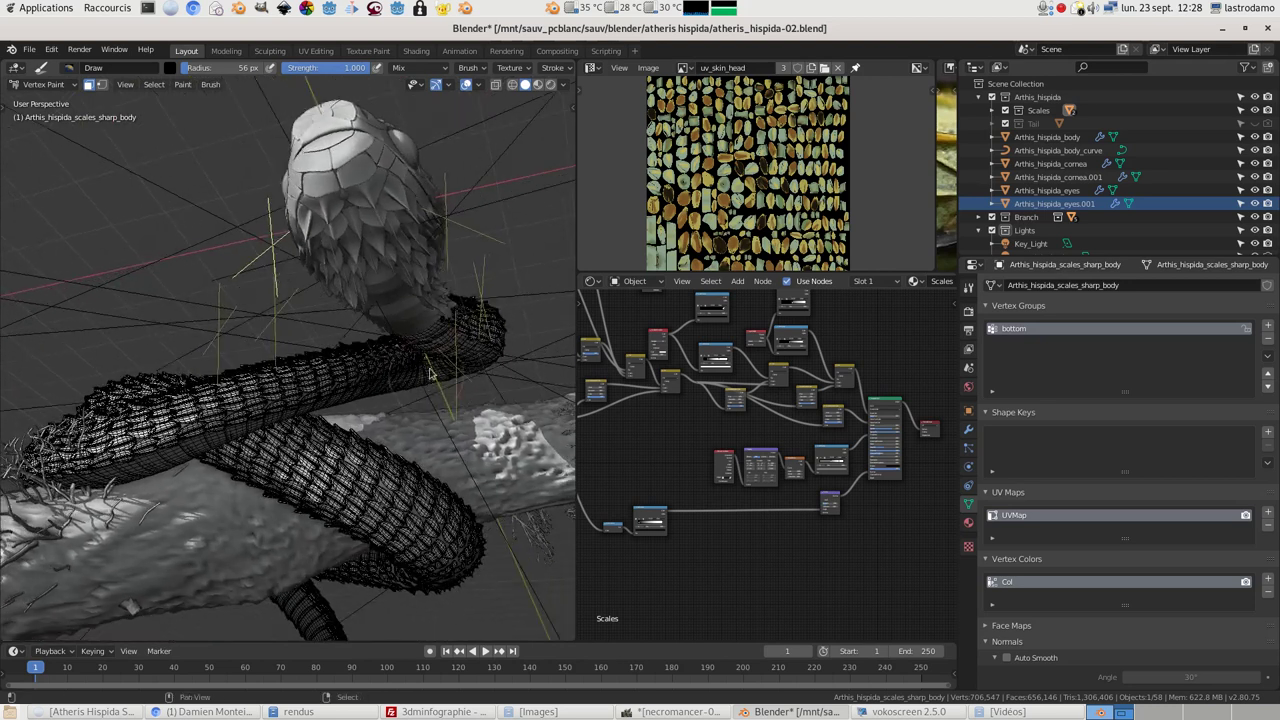
{"action": "key", "text": "ctrl+Tab"}
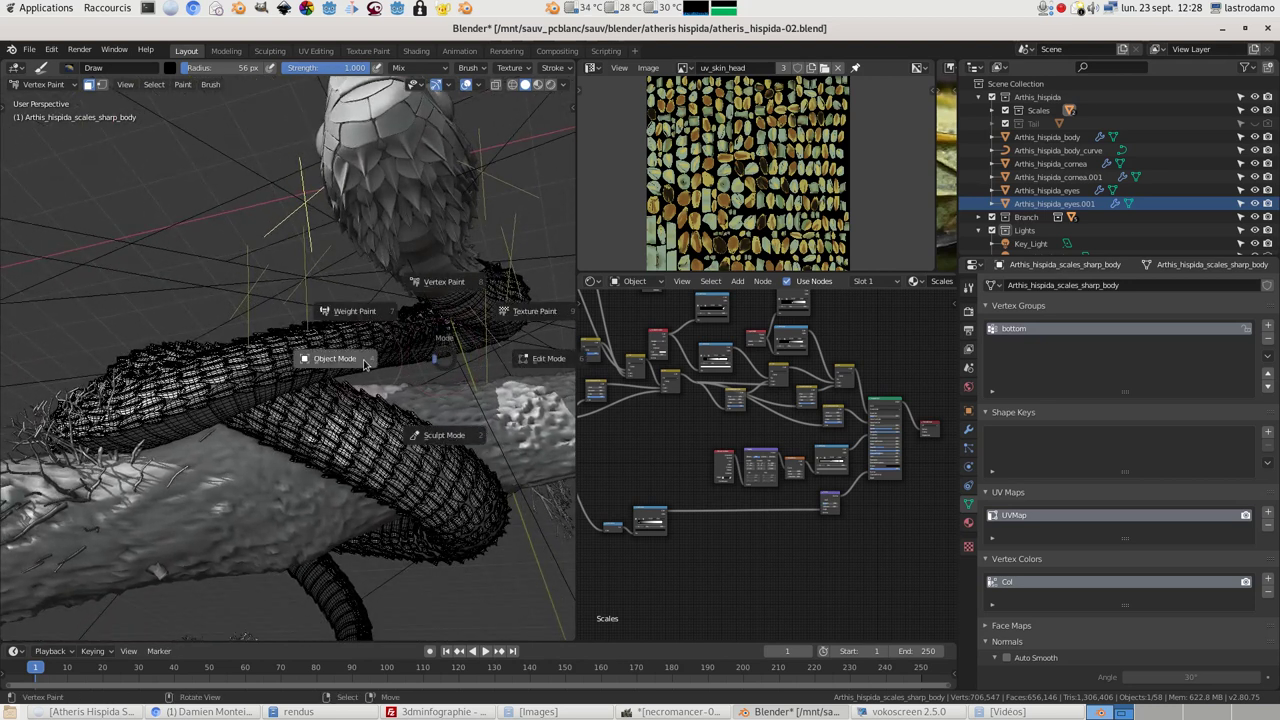
{"action": "left_click", "coordinate": [396, 361]}
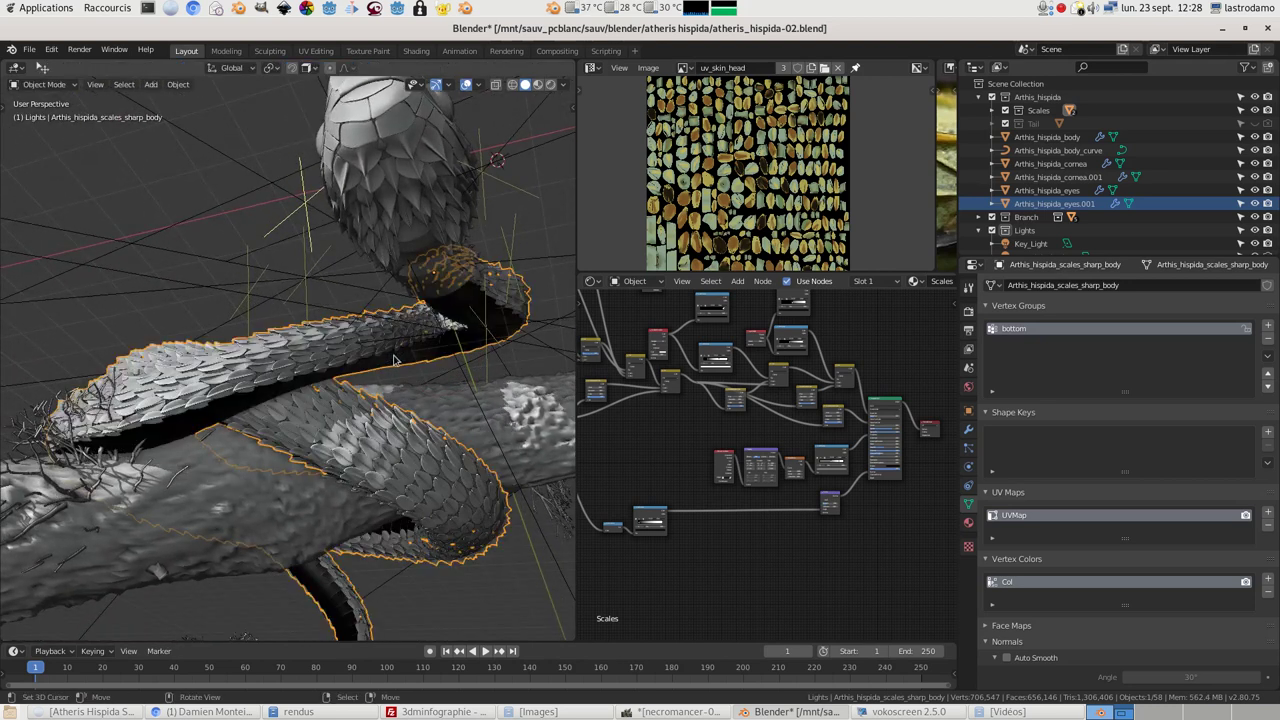
Display the Scales material settings and examine its node tree, locating the Attribute node that reads Col
{"action": "scroll", "coordinate": [856, 463], "scroll_direction": "down", "scroll_amount": 3}
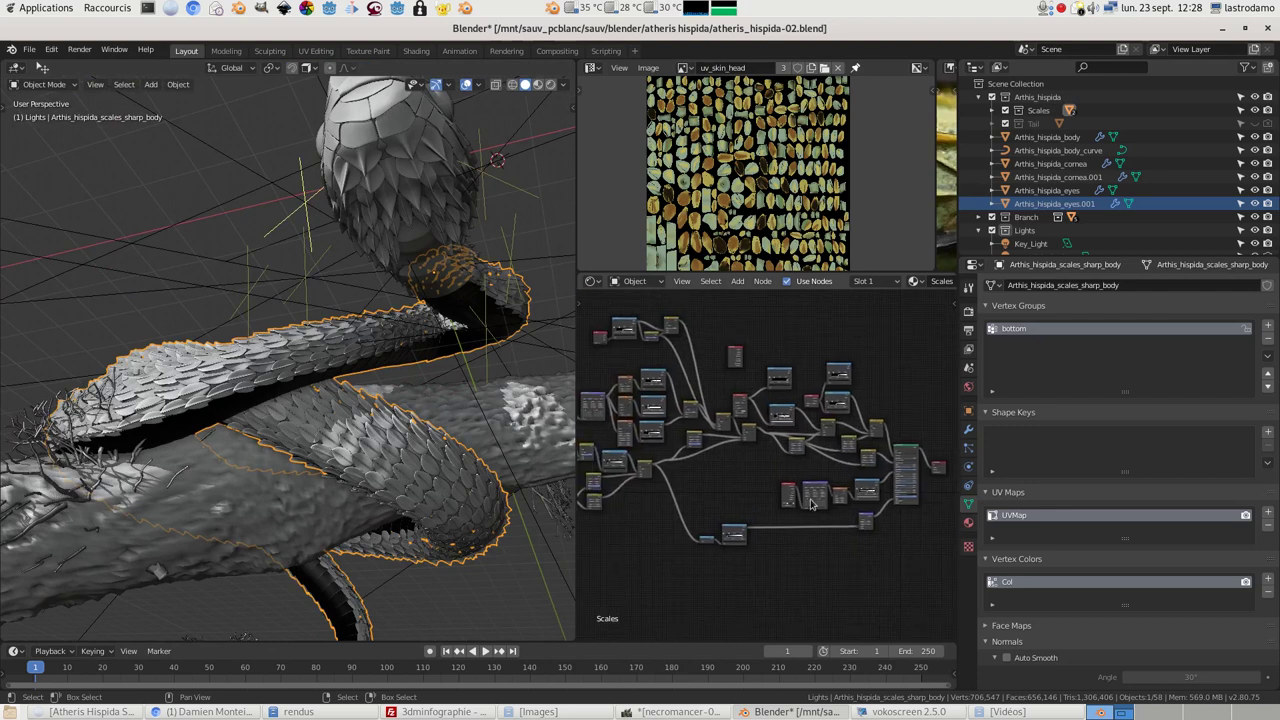
{"action": "scroll", "coordinate": [738, 476], "scroll_direction": "down", "scroll_amount": 1}
{"action": "middle_click_drag", "start_coordinate": [740, 470], "coordinate": [812, 474]}
{"action": "scroll", "coordinate": [800, 484], "scroll_direction": "up", "scroll_amount": 2}
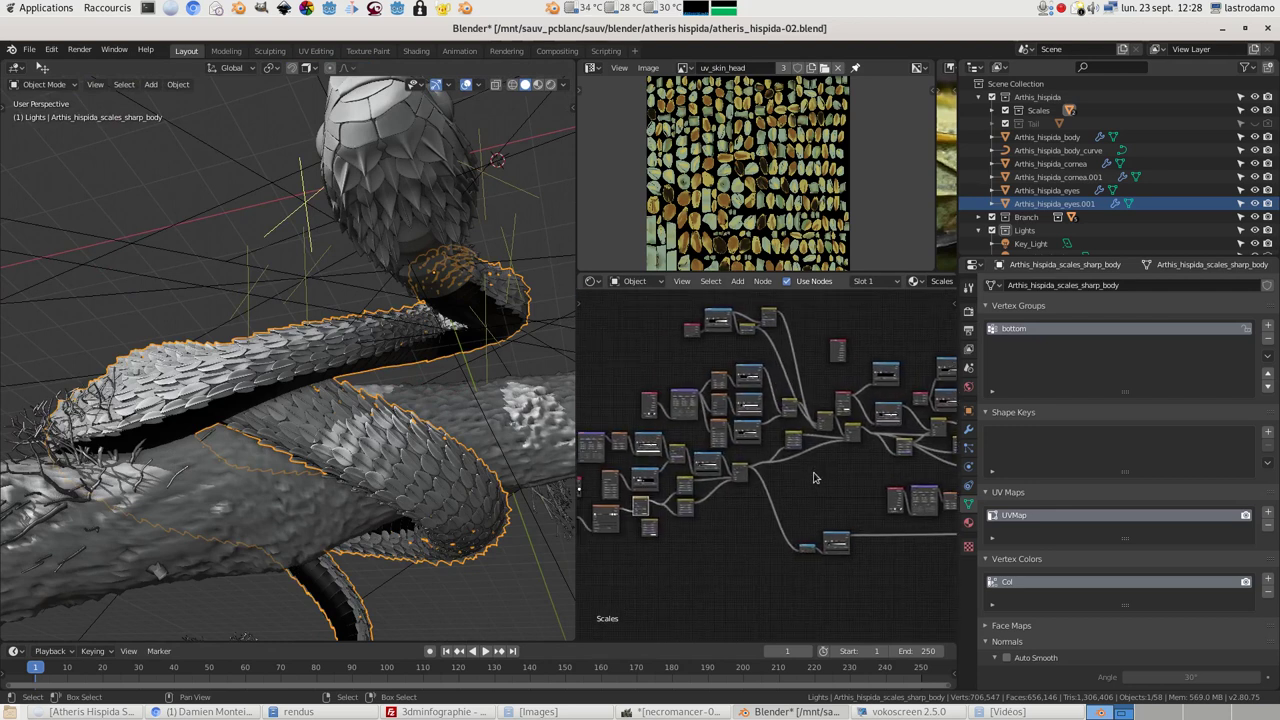
{"action": "left_click", "coordinate": [968, 522]}
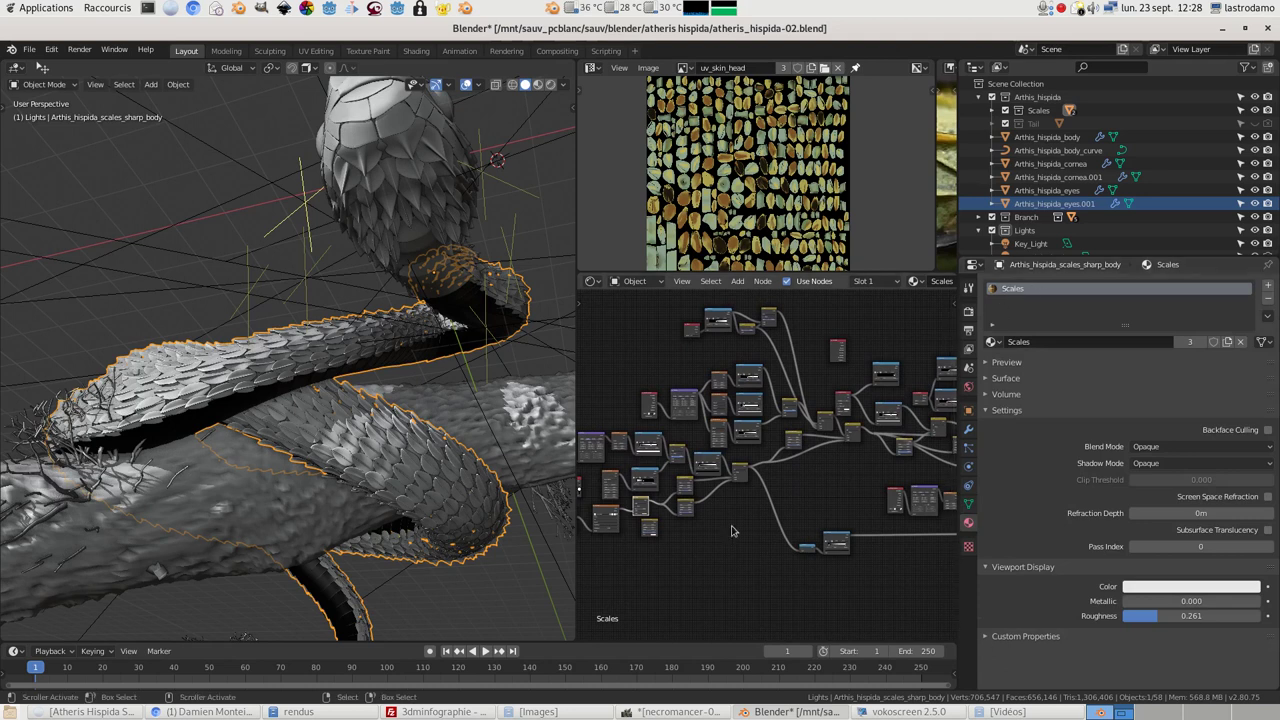
{"action": "middle_click_drag", "start_coordinate": [732, 486], "coordinate": [808, 452]}
{"action": "scroll", "coordinate": [780, 480], "scroll_direction": "up", "scroll_amount": 3}
{"action": "middle_click_drag", "start_coordinate": [811, 508], "coordinate": [833, 495]}
{"action": "scroll", "coordinate": [831, 506], "scroll_direction": "up", "scroll_amount": 3}
{"action": "middle_click_drag", "start_coordinate": [643, 525], "coordinate": [675, 550]}
{"action": "scroll", "coordinate": [683, 523], "scroll_direction": "up", "scroll_amount": 4}
{"action": "scroll", "coordinate": [906, 505], "scroll_direction": "down", "scroll_amount": 2}
{"action": "scroll", "coordinate": [778, 519], "scroll_direction": "up", "scroll_amount": 2}
{"action": "middle_click_drag", "start_coordinate": [879, 499], "coordinate": [658, 569]}
{"action": "scroll", "coordinate": [798, 533], "scroll_direction": "down", "scroll_amount": 3}
{"action": "middle_click_drag", "start_coordinate": [810, 536], "coordinate": [809, 501]}
{"action": "scroll", "coordinate": [666, 492], "scroll_direction": "down", "scroll_amount": 1}
{"action": "scroll", "coordinate": [798, 508], "scroll_direction": "up", "scroll_amount": 1}
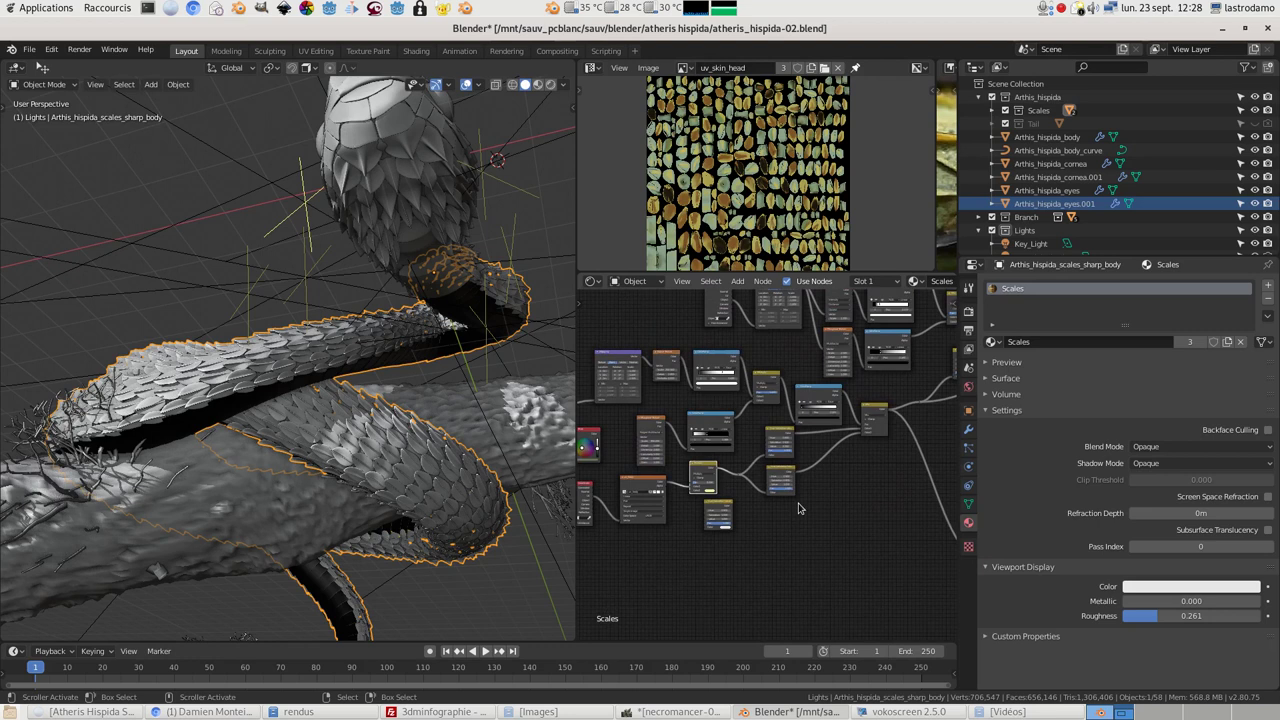
{"action": "scroll", "coordinate": [805, 487], "scroll_direction": "down", "scroll_amount": 2}
{"action": "middle_click_drag", "start_coordinate": [868, 450], "coordinate": [803, 493]}
{"action": "middle_click_drag", "start_coordinate": [822, 406], "coordinate": [827, 550]}
{"action": "scroll", "coordinate": [723, 454], "scroll_direction": "up", "scroll_amount": 8}
{"action": "middle_click_drag", "start_coordinate": [668, 426], "coordinate": [830, 490]}
{"action": "scroll", "coordinate": [792, 508], "scroll_direction": "up", "scroll_amount": 9}
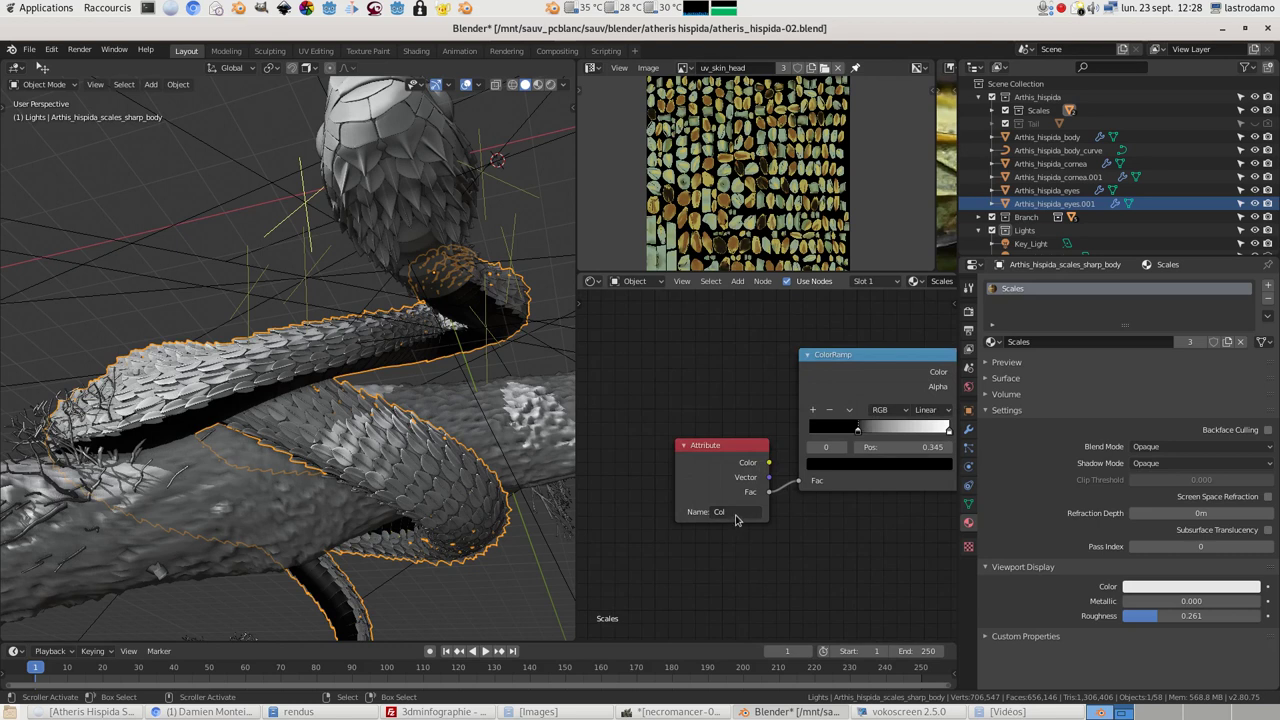
Show the Col layer in the mesh data and trace the Attribute node's output through its ColorRamp, Invert and mixing nodes
{"action": "left_click", "coordinate": [968, 503]}
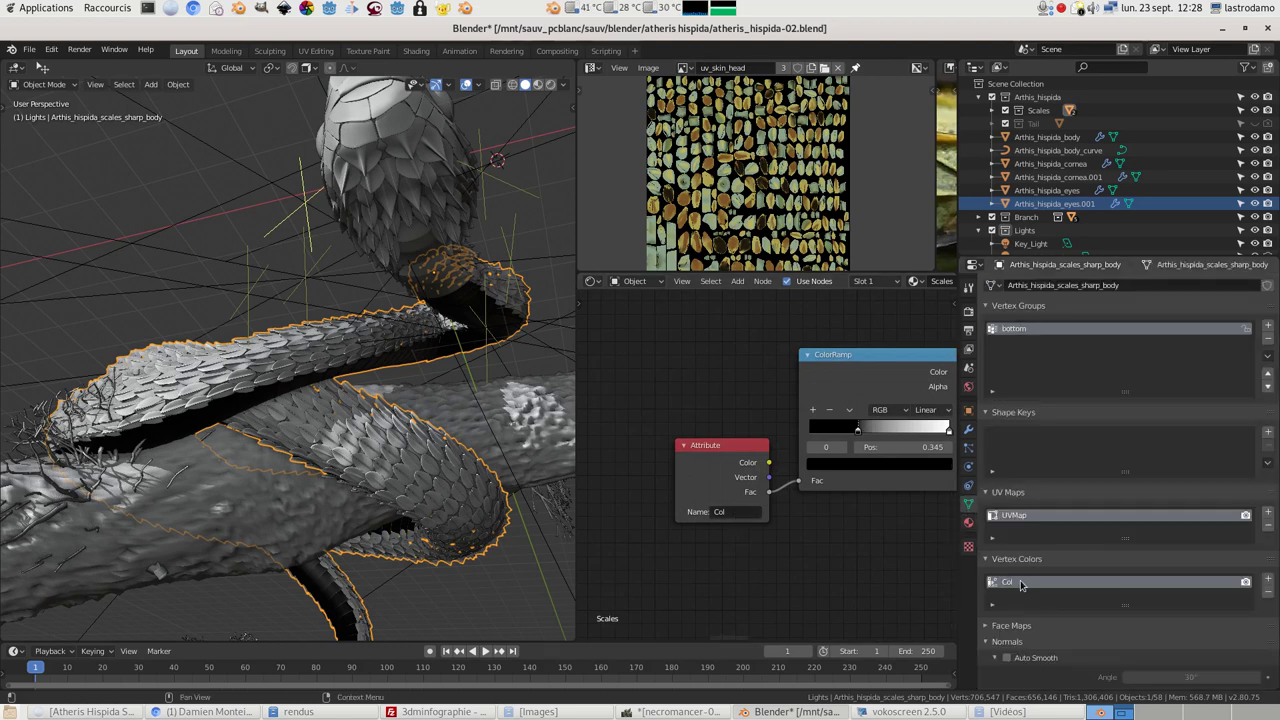
{"action": "left_click_drag", "start_coordinate": [707, 457], "coordinate": [691, 448]}
{"action": "scroll", "coordinate": [850, 535], "scroll_direction": "down", "scroll_amount": 4}
{"action": "middle_click_drag", "start_coordinate": [852, 535], "coordinate": [762, 523]}
{"action": "scroll", "coordinate": [760, 520], "scroll_direction": "down", "scroll_amount": 5}
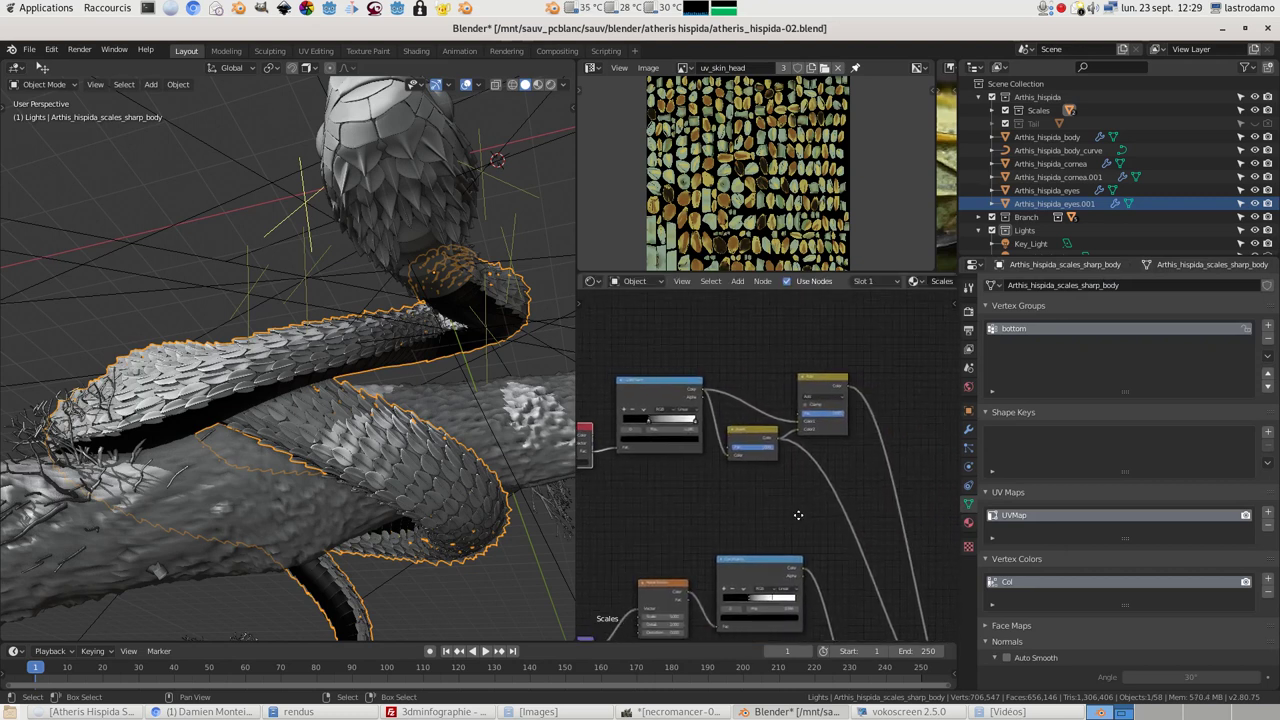
{"action": "scroll", "coordinate": [850, 490], "scroll_direction": "up", "scroll_amount": 3}
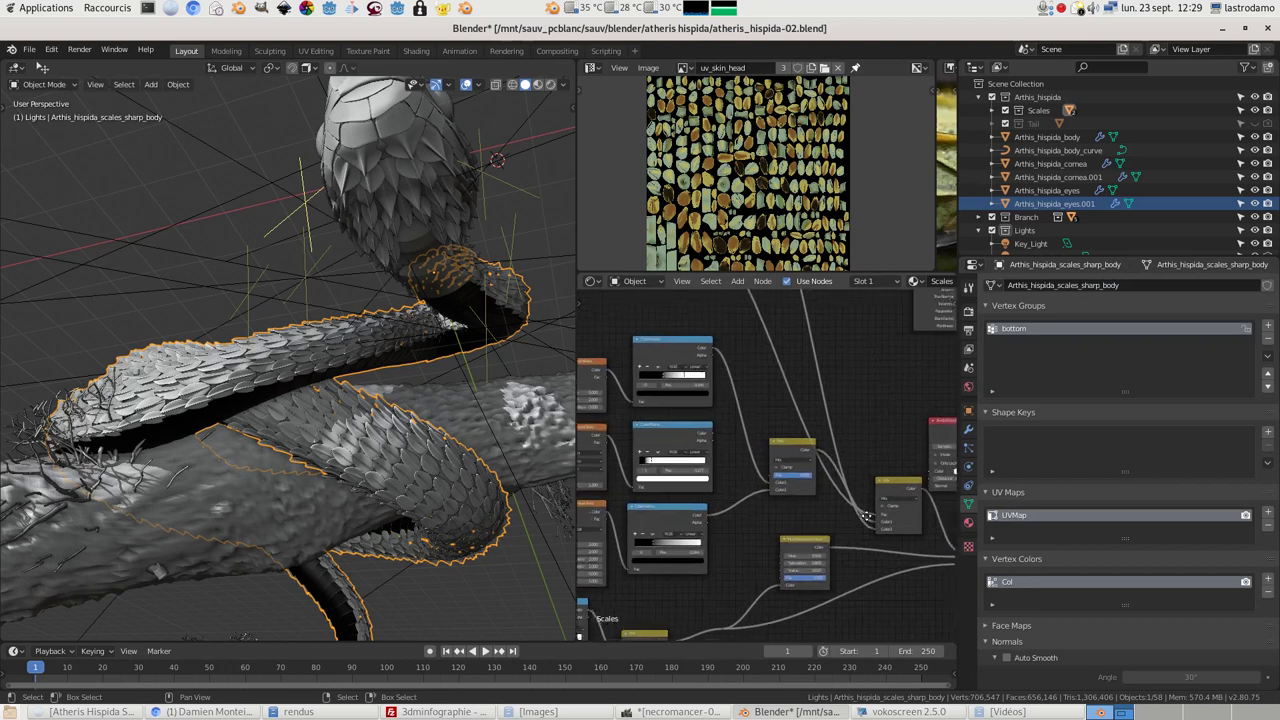
{"action": "left_click_drag", "start_coordinate": [795, 444], "coordinate": [775, 461]}
{"action": "scroll", "coordinate": [829, 468], "scroll_direction": "down", "scroll_amount": 5}
{"action": "middle_click_drag", "start_coordinate": [829, 468], "coordinate": [834, 449]}
{"action": "scroll", "coordinate": [834, 449], "scroll_direction": "up", "scroll_amount": 3}
{"action": "scroll", "coordinate": [858, 525], "scroll_direction": "down", "scroll_amount": 1}
{"action": "middle_click_drag", "start_coordinate": [861, 532], "coordinate": [871, 609]}
{"action": "scroll", "coordinate": [817, 466], "scroll_direction": "up", "scroll_amount": 4}
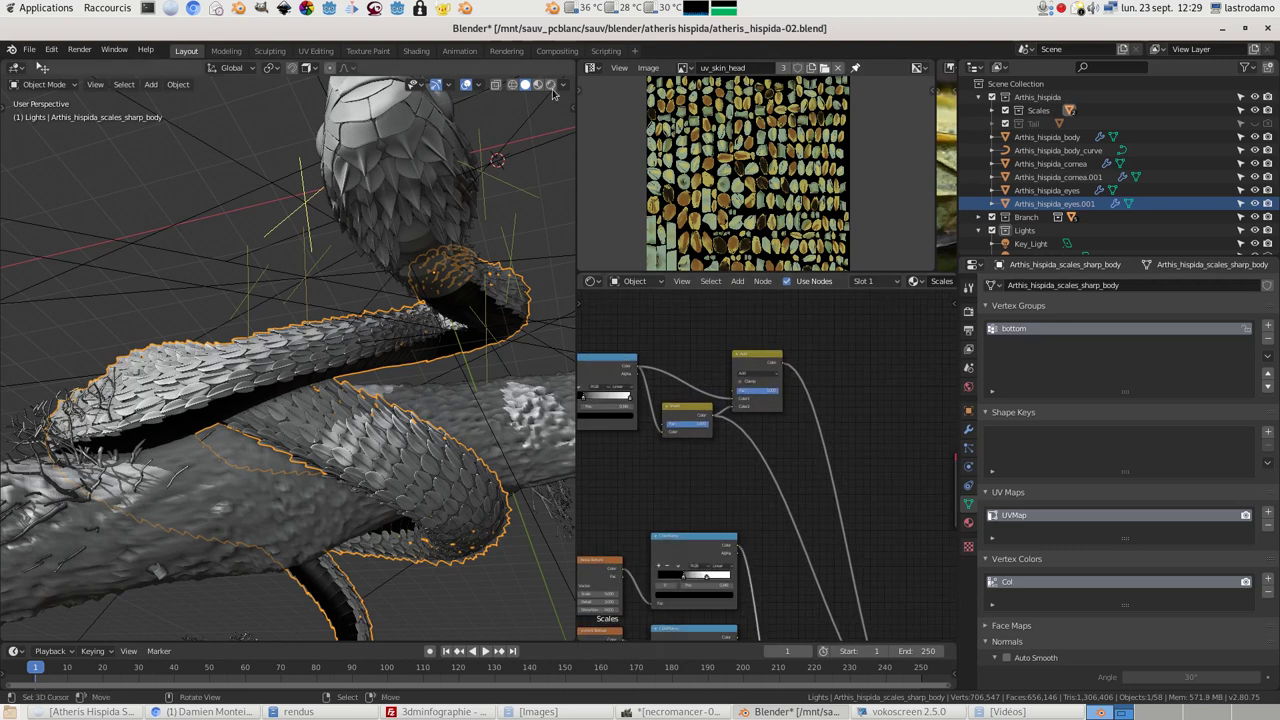
Enter Vertex Paint mode on the body scales, review the viewport shading color options, and return to Object Mode
{"action": "key", "text": "ctrl+Tab"}
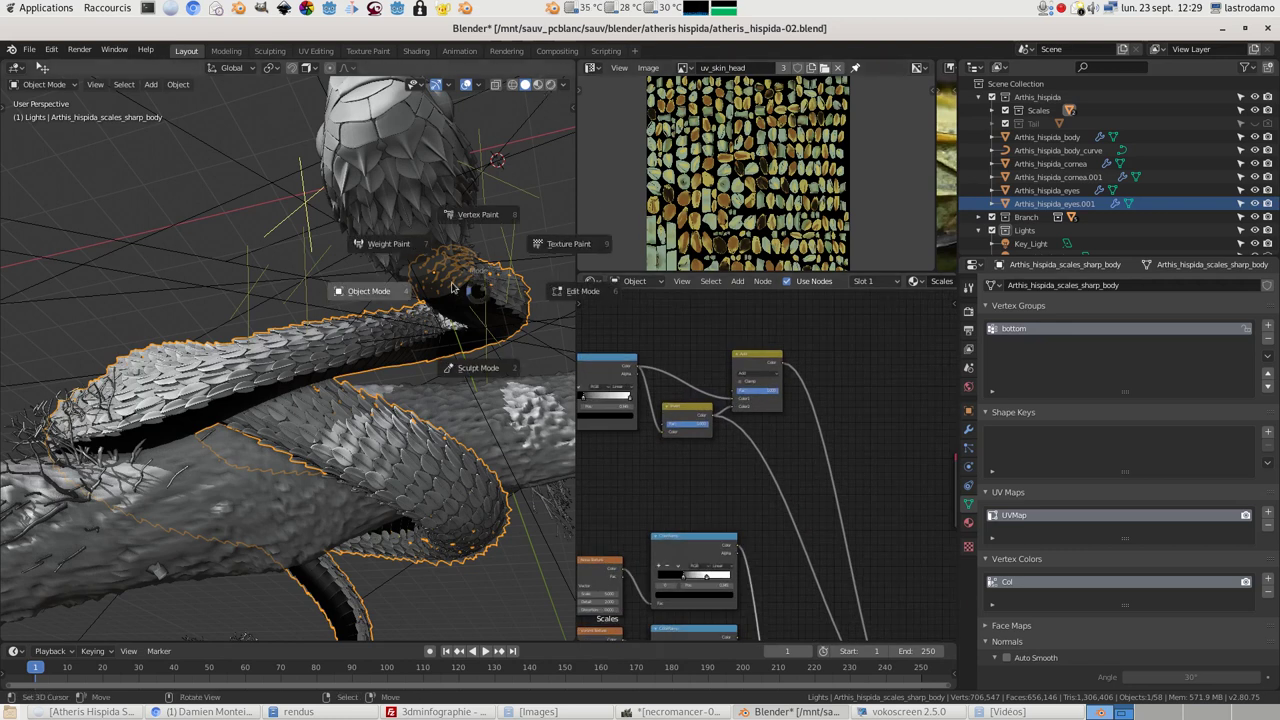
{"action": "left_click", "coordinate": [383, 297]}
{"action": "key", "text": "ctrl+Tab"}
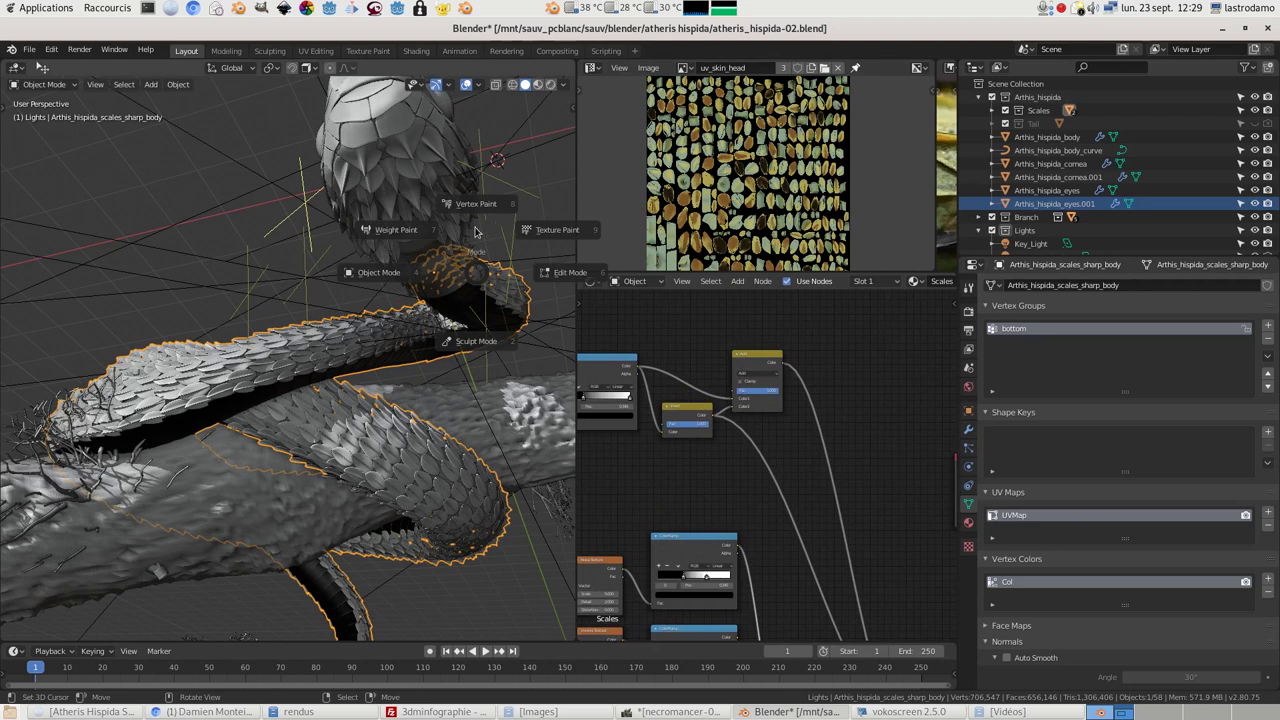
{"action": "left_click", "coordinate": [475, 232]}
{"action": "left_click", "coordinate": [564, 86]}
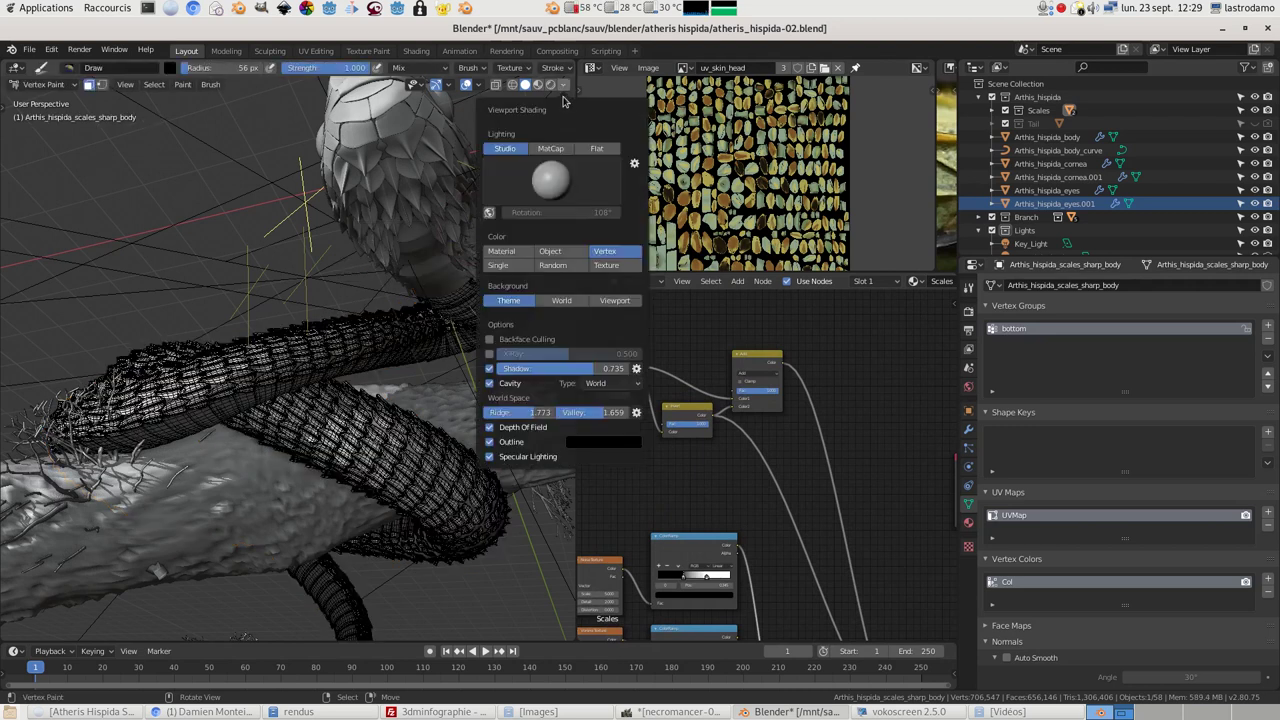
{"action": "left_click", "coordinate": [549, 252]}
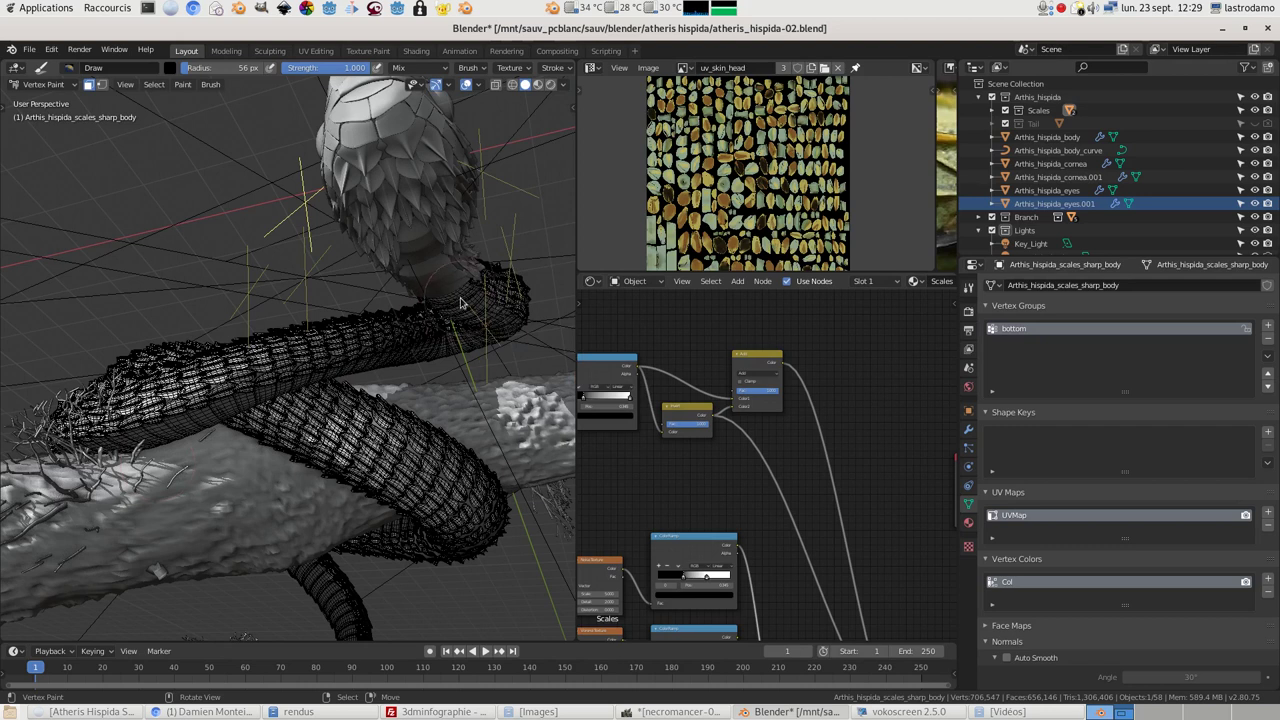
{"action": "key", "text": "ctrl+Tab"}
{"action": "left_click", "coordinate": [326, 308]}
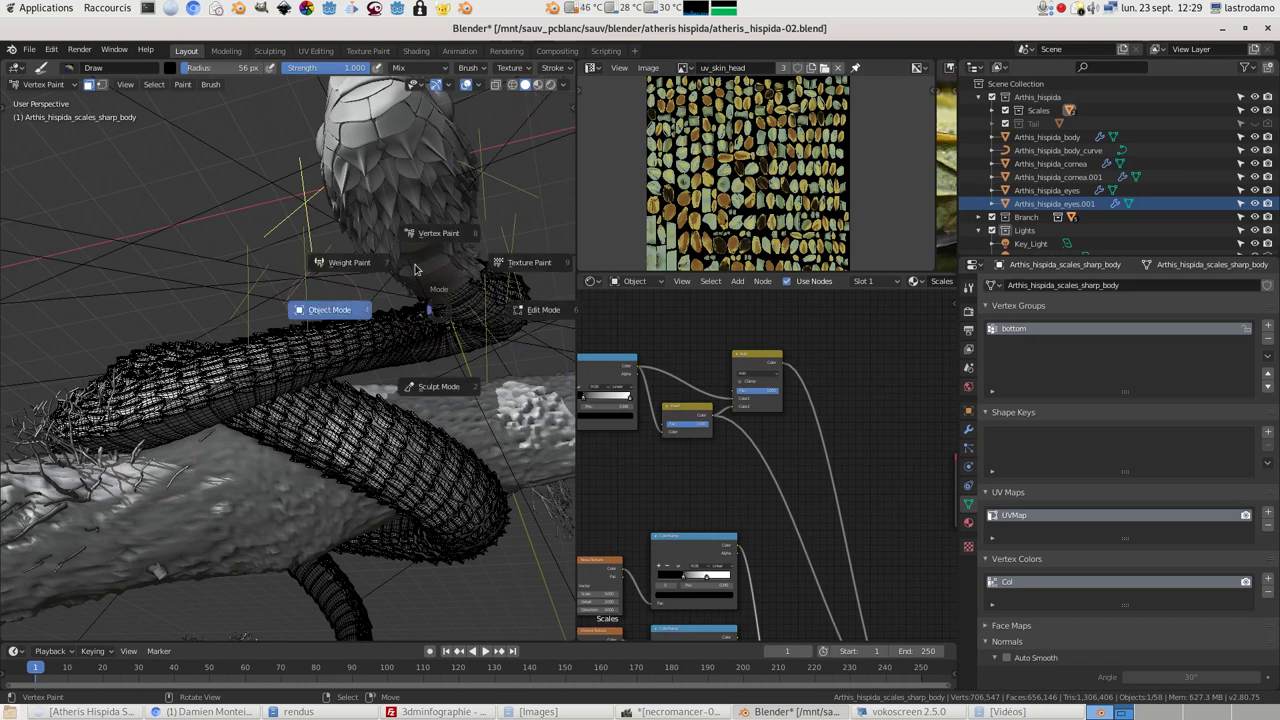
Switch the viewport to Rendered shading and preview the output of the mixing node following Invert on the body scales
{"action": "left_click", "coordinate": [551, 85]}
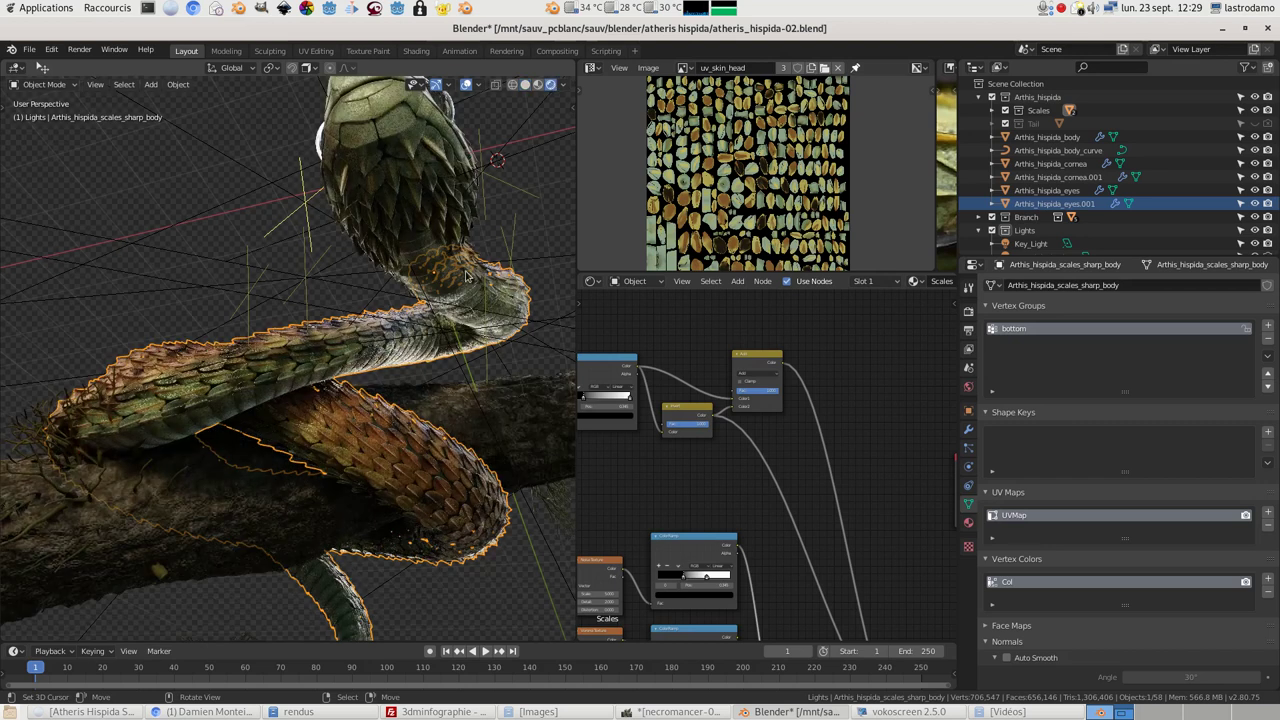
{"action": "scroll", "coordinate": [793, 300], "scroll_direction": "down", "scroll_amount": 4}
{"action": "key", "text": "ctrl+shift"}
{"action": "left_click", "coordinate": [779, 318], "text": "ctrl+shift"}
{"action": "mouse_move", "coordinate": [411, 335]}
{"action": "middle_mouse_down"}
{"action": "mouse_move", "coordinate": [458, 383]}
{"action": "mouse_move", "coordinate": [422, 343]}
{"action": "middle_mouse_up"}
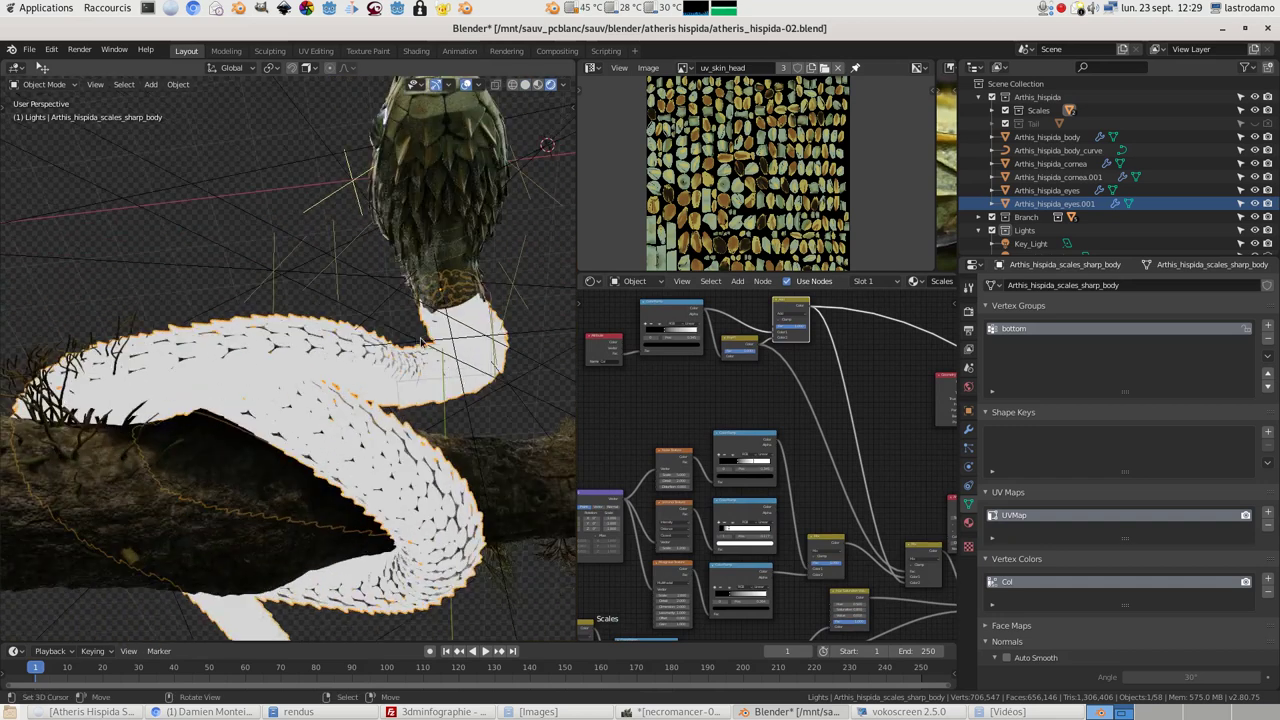
Preview the Invert node's output on the body scales to isolate the belly mask
{"action": "scroll", "coordinate": [755, 401], "scroll_direction": "up", "scroll_amount": 2}
{"action": "middle_click_drag", "start_coordinate": [802, 364], "coordinate": [789, 428]}
{"action": "left_click", "coordinate": [748, 396], "text": "ctrl+shift"}
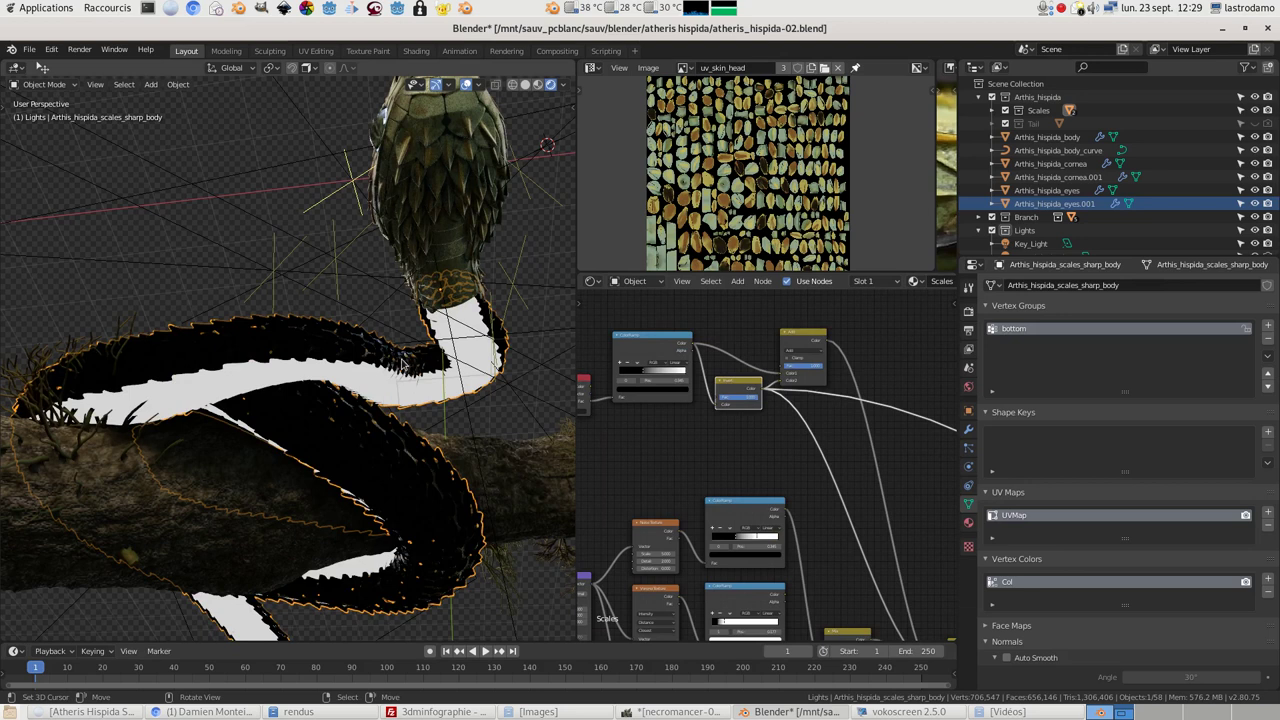
Preview the Mix node that combines the ColorRamps of the procedural textures, and inspect the resulting spots on the body scales
{"action": "scroll", "coordinate": [843, 435], "scroll_direction": "down", "scroll_amount": 4}
{"action": "middle_click_drag", "start_coordinate": [815, 465], "coordinate": [832, 426]}
{"action": "middle_click_drag", "start_coordinate": [706, 478], "coordinate": [747, 457]}
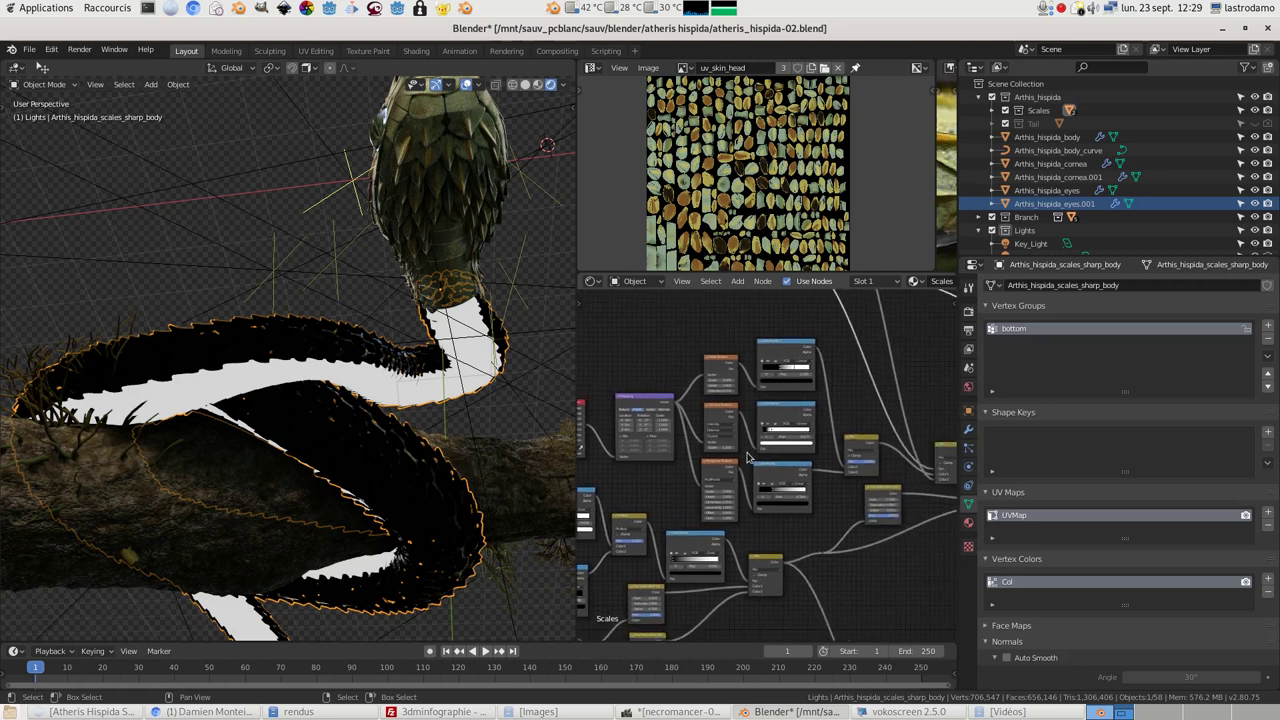
{"action": "scroll", "coordinate": [748, 458], "scroll_direction": "up", "scroll_amount": 4}
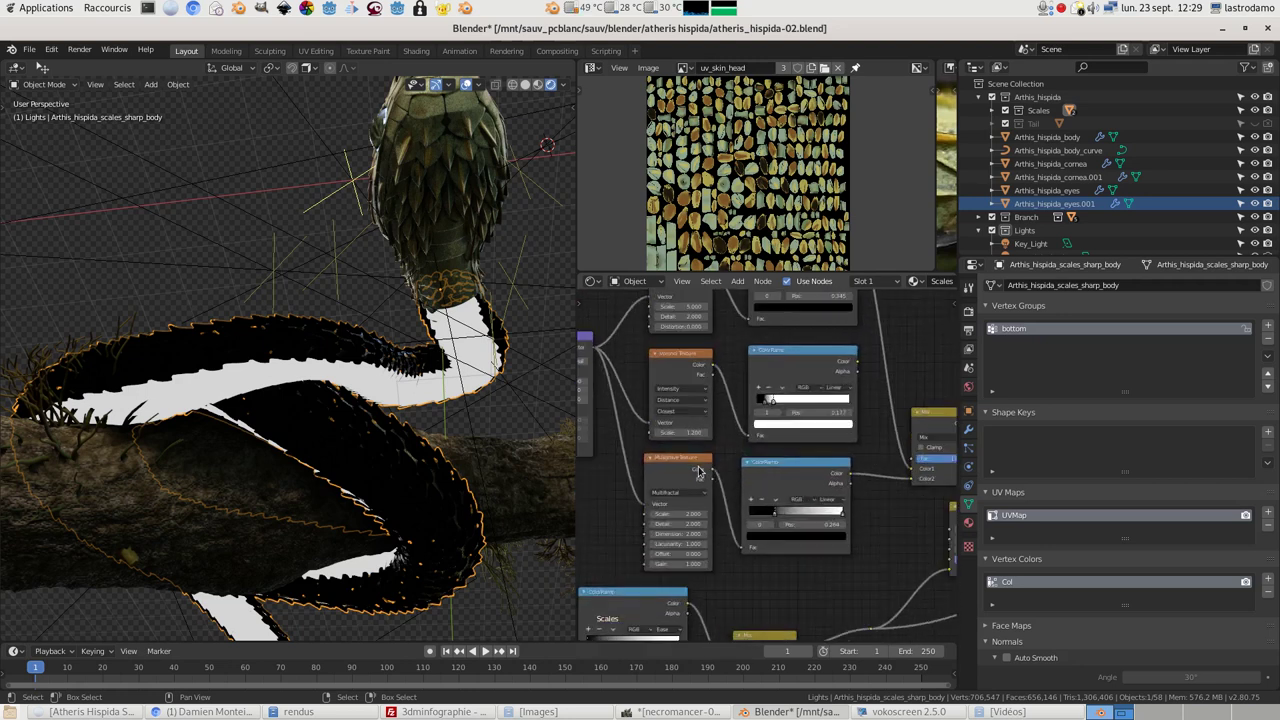
{"action": "scroll", "coordinate": [845, 485], "scroll_direction": "down", "scroll_amount": 3}
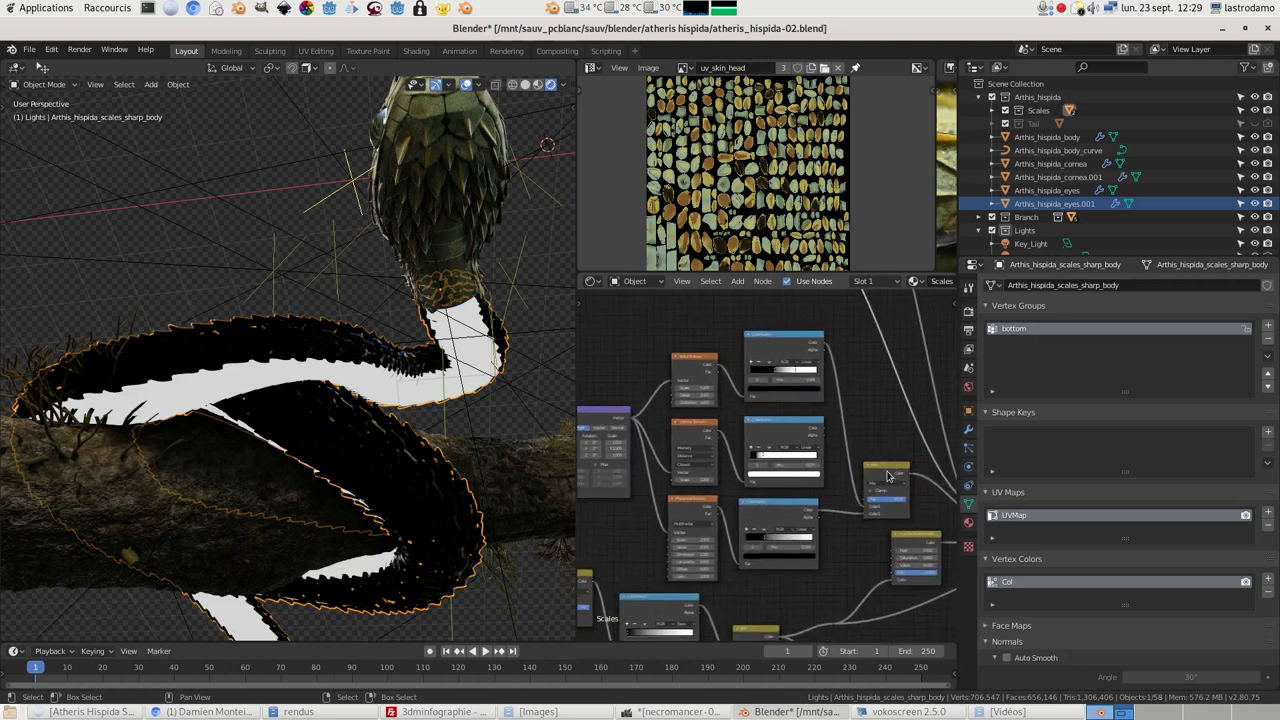
{"action": "left_click", "coordinate": [887, 476], "text": "ctrl+shift"}
{"action": "mouse_move", "coordinate": [394, 320]}
{"action": "middle_mouse_down"}
{"action": "mouse_move", "coordinate": [455, 380]}
{"action": "mouse_move", "coordinate": [393, 325]}
{"action": "mouse_move", "coordinate": [400, 340]}
{"action": "middle_mouse_up"}
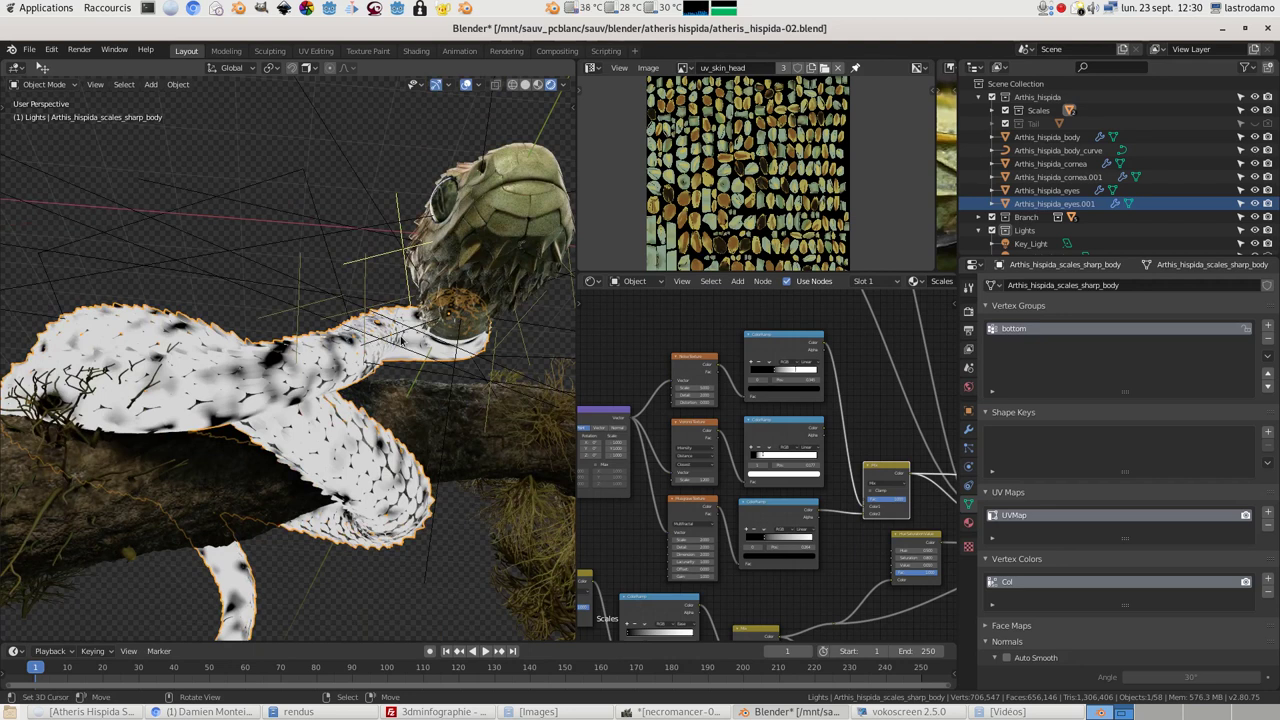
{"action": "middle_click_drag", "start_coordinate": [379, 347], "coordinate": [278, 376]}
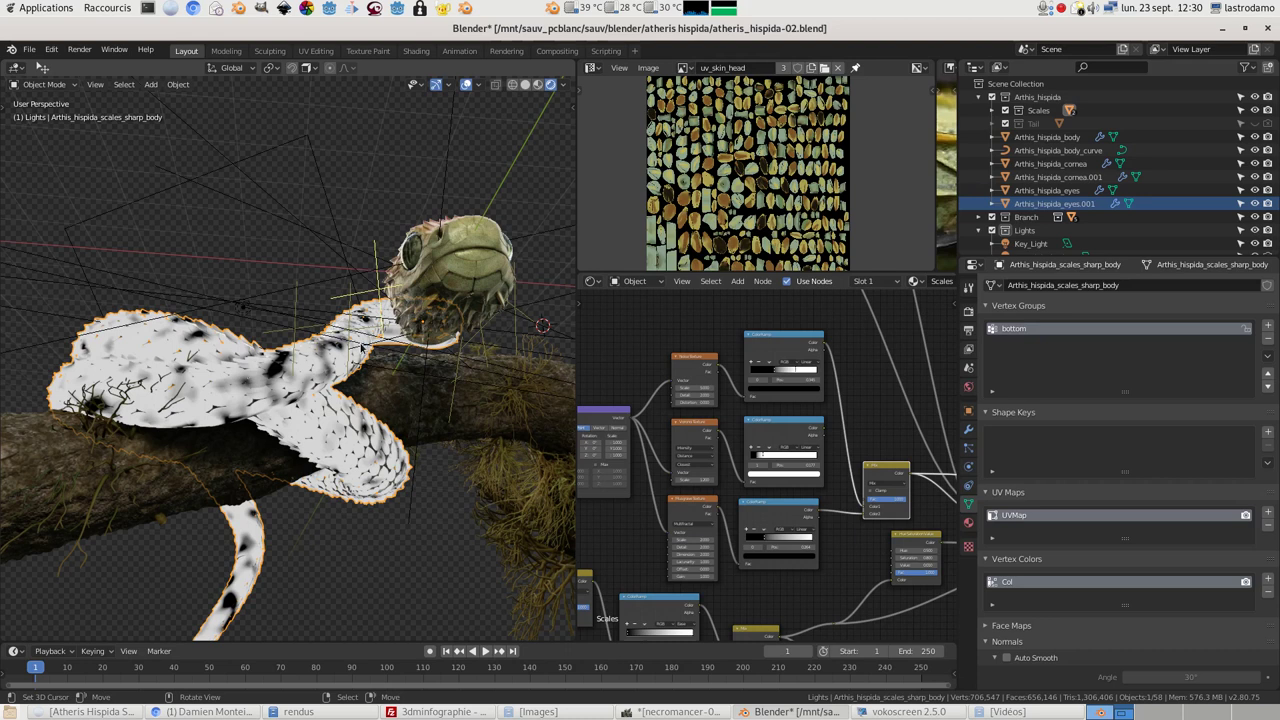
Shift the view of the uv_skin_head image and examine the black spot pattern from several angles around the body
{"action": "scroll", "coordinate": [725, 189], "scroll_direction": "down", "scroll_amount": 2}
{"action": "middle_click_drag", "start_coordinate": [729, 189], "coordinate": [837, 188]}
{"action": "scroll", "coordinate": [832, 187], "scroll_direction": "up", "scroll_amount": 2}
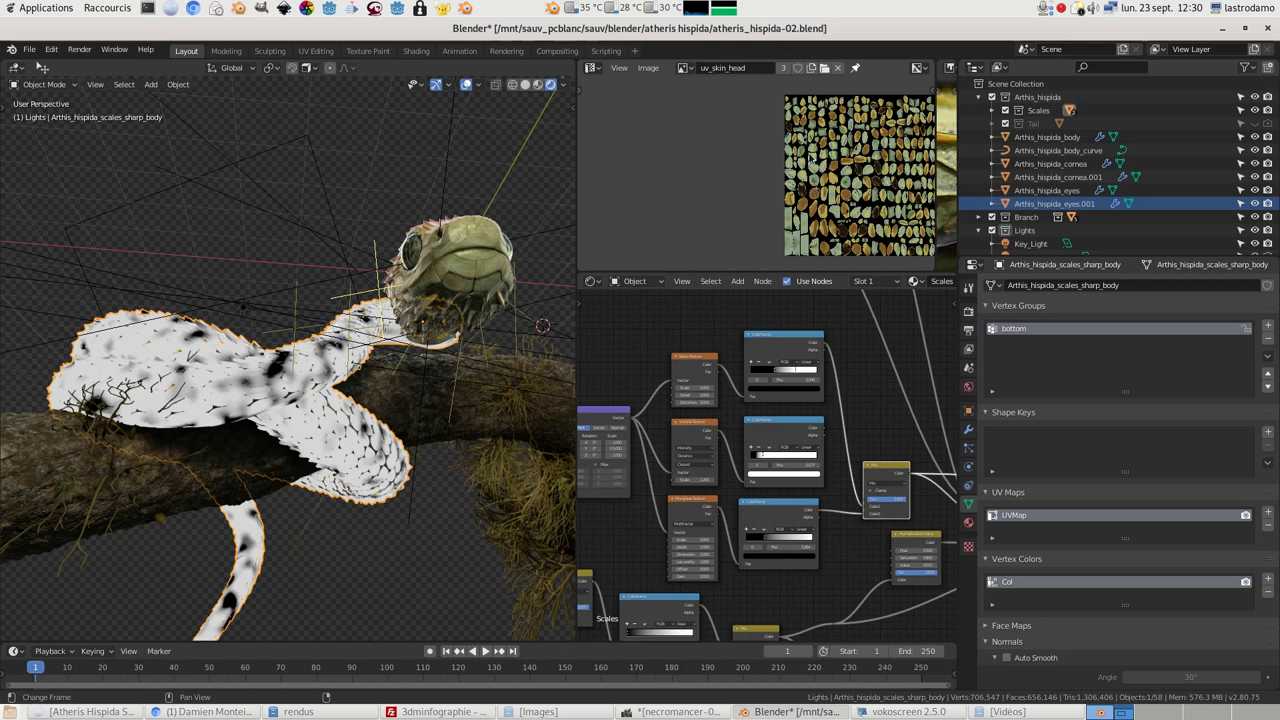
{"action": "middle_click_drag", "start_coordinate": [378, 312], "coordinate": [273, 363]}
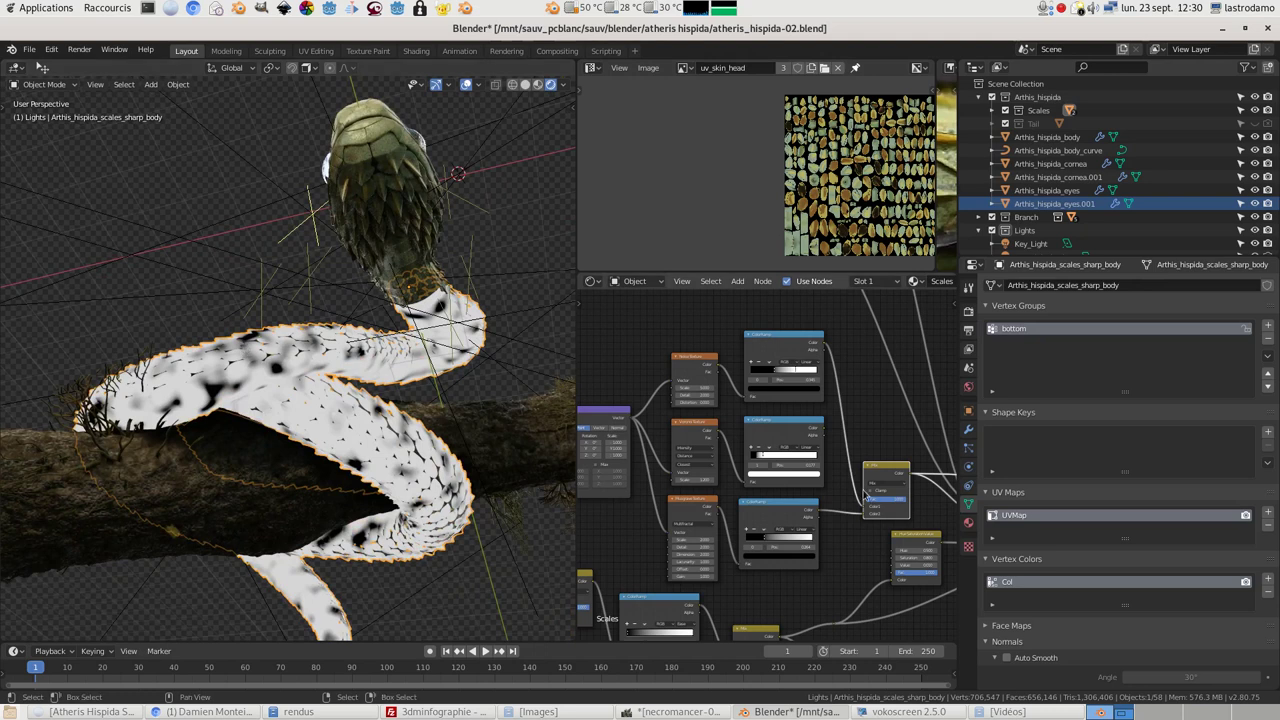
{"action": "scroll", "coordinate": [752, 462], "scroll_direction": "down", "scroll_amount": 4}
{"action": "middle_click_drag", "start_coordinate": [752, 462], "coordinate": [712, 446]}
{"action": "middle_click_drag", "start_coordinate": [100, 360], "coordinate": [309, 296]}
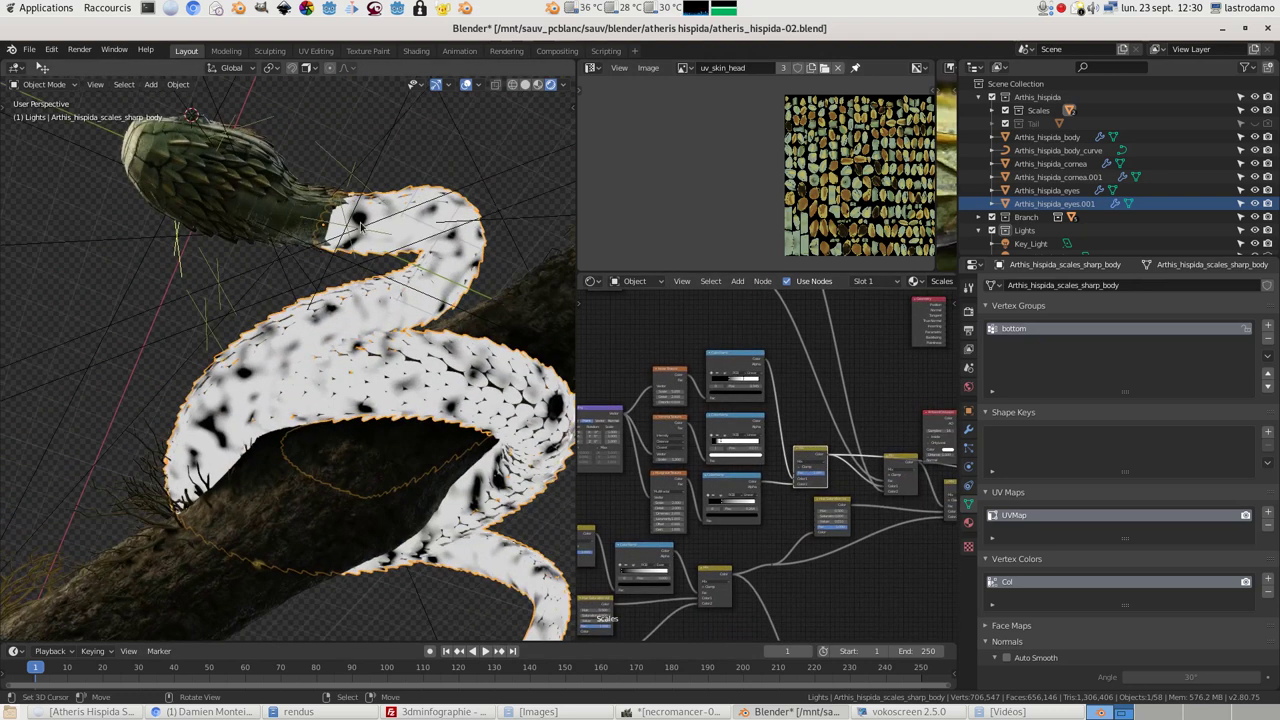
{"action": "middle_click_drag", "start_coordinate": [460, 250], "coordinate": [432, 210]}
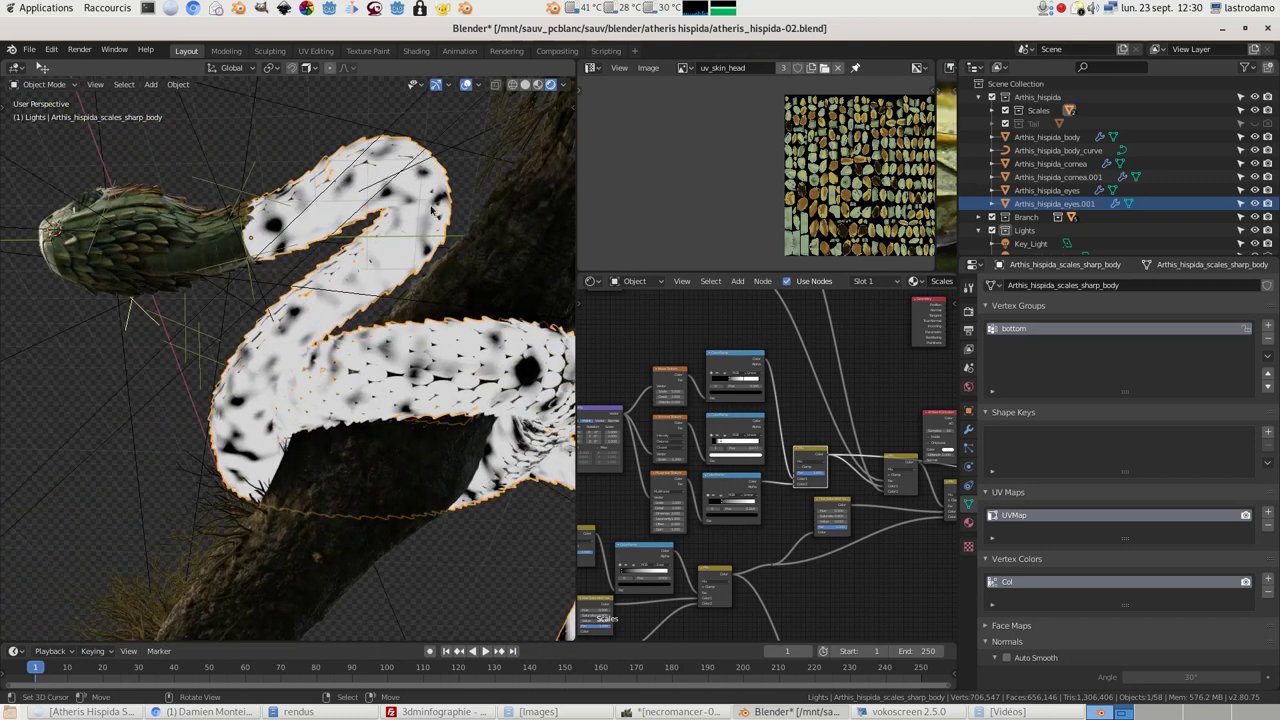
Preview the Mix node that combines the spot pattern with the vertex-color masks, and inspect it around the snake's body
{"action": "middle_click_drag", "start_coordinate": [866, 428], "coordinate": [829, 404]}
{"action": "scroll", "coordinate": [831, 343], "scroll_direction": "down", "scroll_amount": 2}
{"action": "middle_click_drag", "start_coordinate": [831, 343], "coordinate": [857, 432]}
{"action": "scroll", "coordinate": [690, 340], "scroll_direction": "down", "scroll_amount": 1}
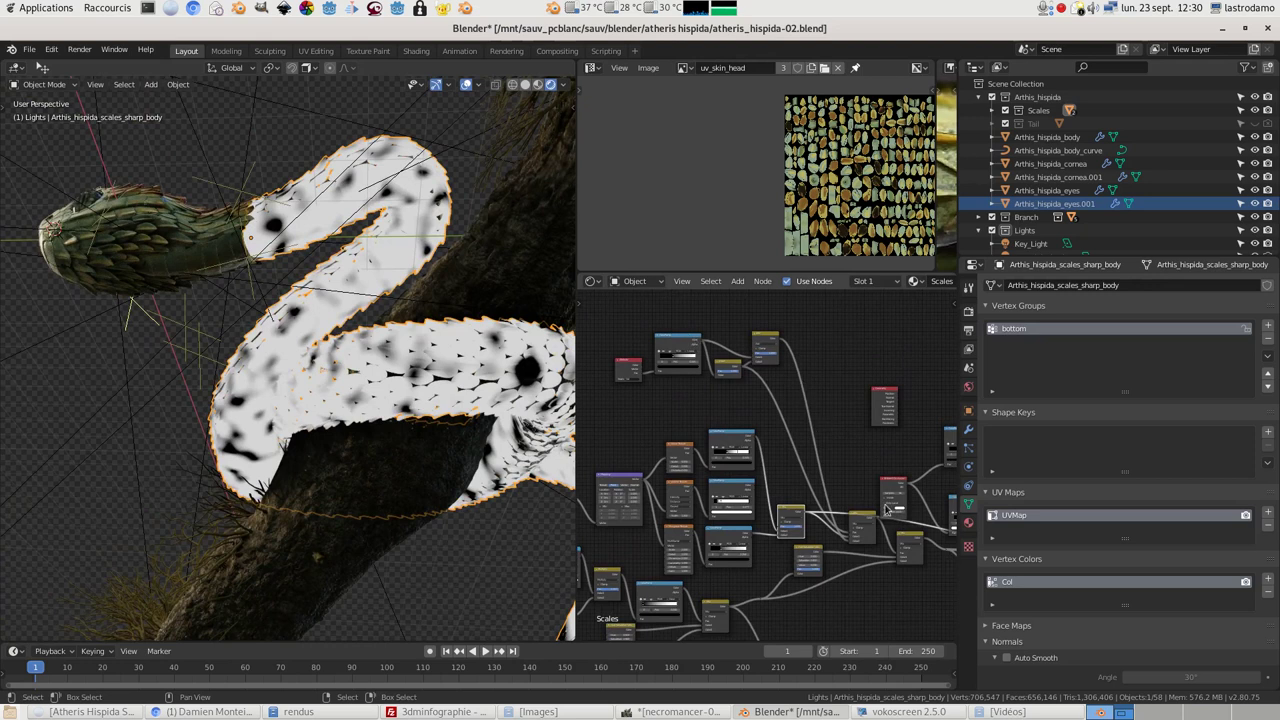
{"action": "left_click", "coordinate": [862, 518], "text": "ctrl+shift"}
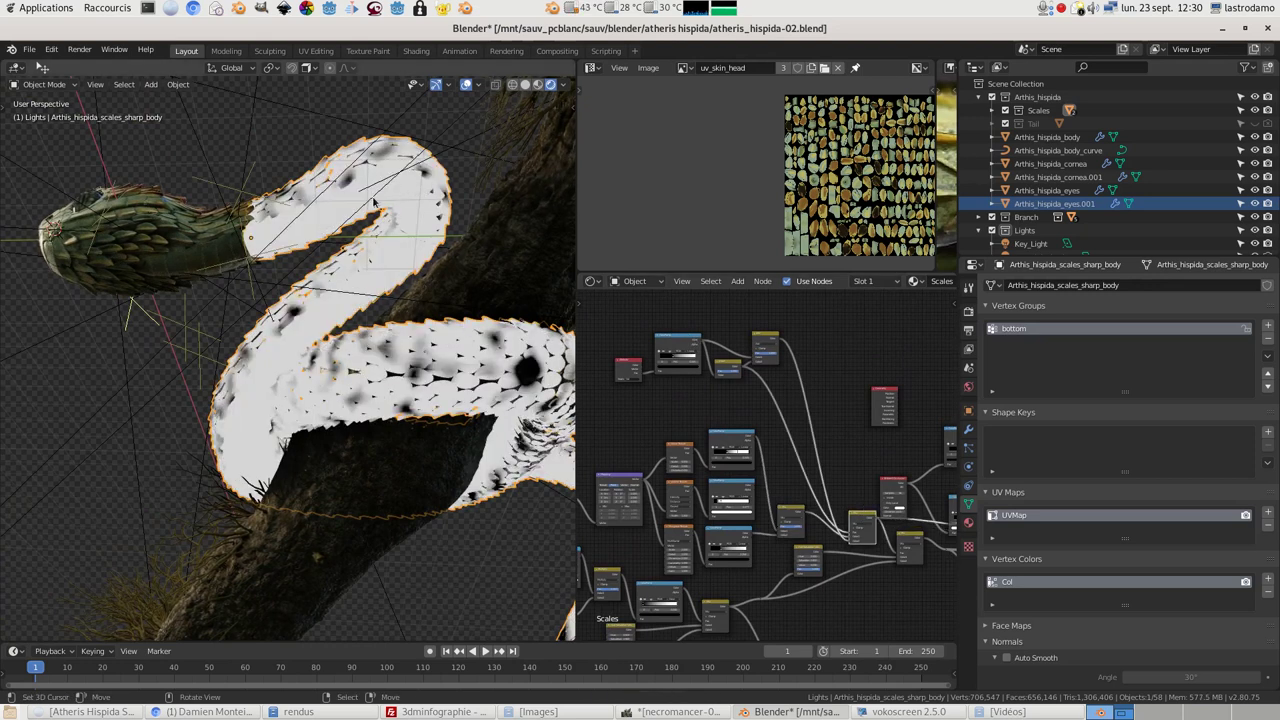
{"action": "middle_click_drag", "start_coordinate": [366, 200], "coordinate": [440, 405]}
{"action": "middle_click_drag", "start_coordinate": [315, 380], "coordinate": [396, 302]}
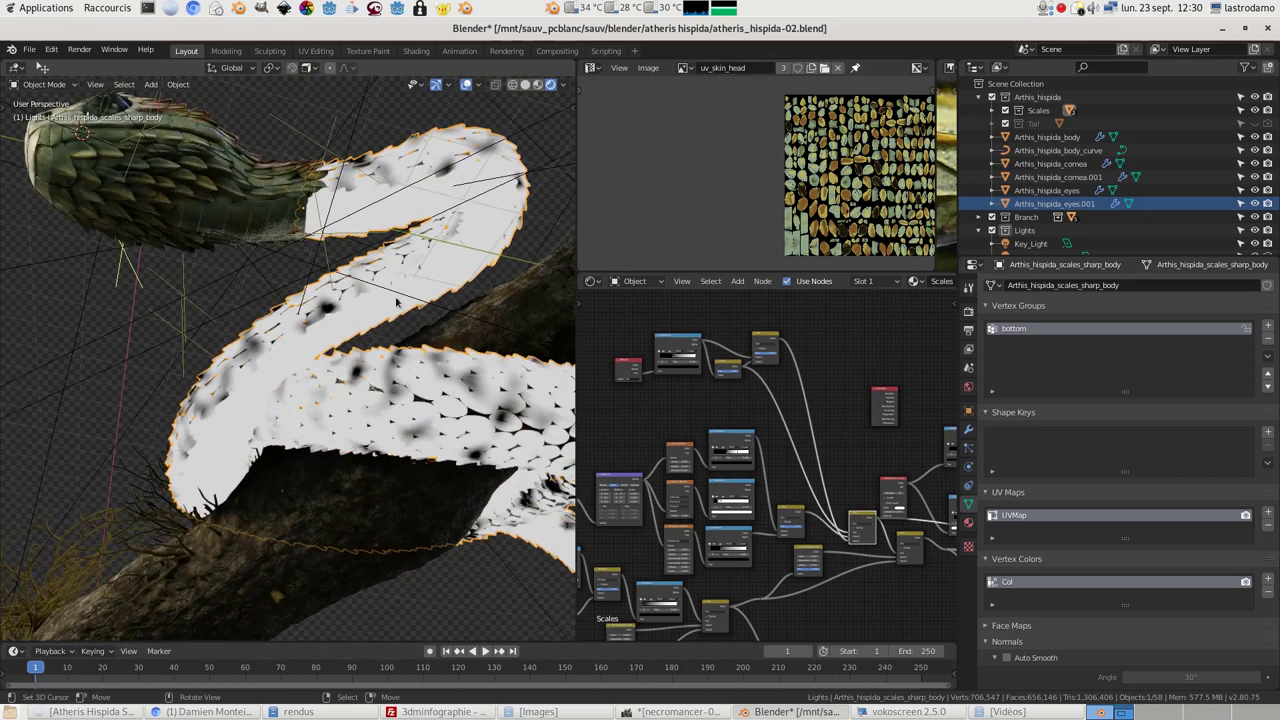
{"action": "middle_click_drag", "start_coordinate": [392, 397], "coordinate": [348, 350]}
{"action": "middle_click_drag", "start_coordinate": [392, 290], "coordinate": [390, 195]}
Examine the node branch with the Mapping, Noise, Musgrave and image texture nodes that feeds the base scale color
{"action": "scroll", "coordinate": [817, 464], "scroll_direction": "down", "scroll_amount": 2}
{"action": "middle_click_drag", "start_coordinate": [817, 464], "coordinate": [824, 429]}
{"action": "scroll", "coordinate": [814, 431], "scroll_direction": "up", "scroll_amount": 1}
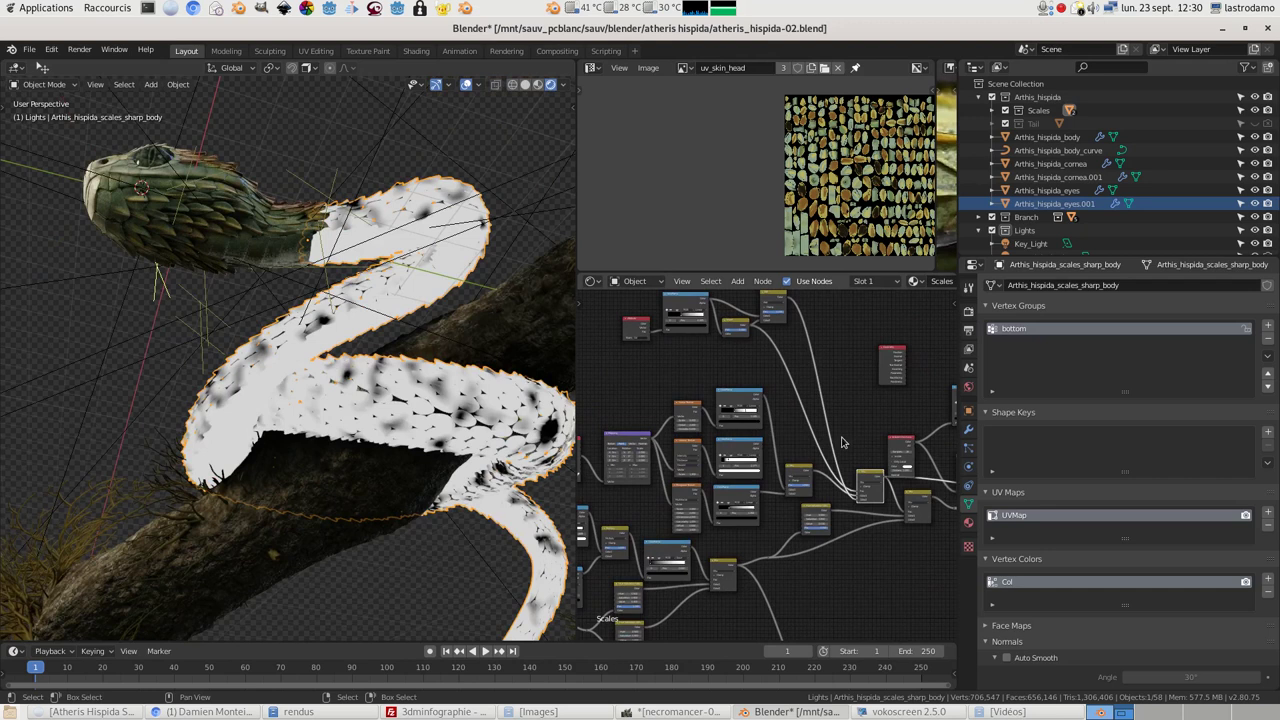
{"action": "left_click_drag", "start_coordinate": [870, 477], "coordinate": [851, 449]}
{"action": "middle_click_drag", "start_coordinate": [841, 560], "coordinate": [860, 457]}
{"action": "scroll", "coordinate": [760, 465], "scroll_direction": "up", "scroll_amount": 1}
{"action": "middle_click_drag", "start_coordinate": [750, 465], "coordinate": [911, 434]}
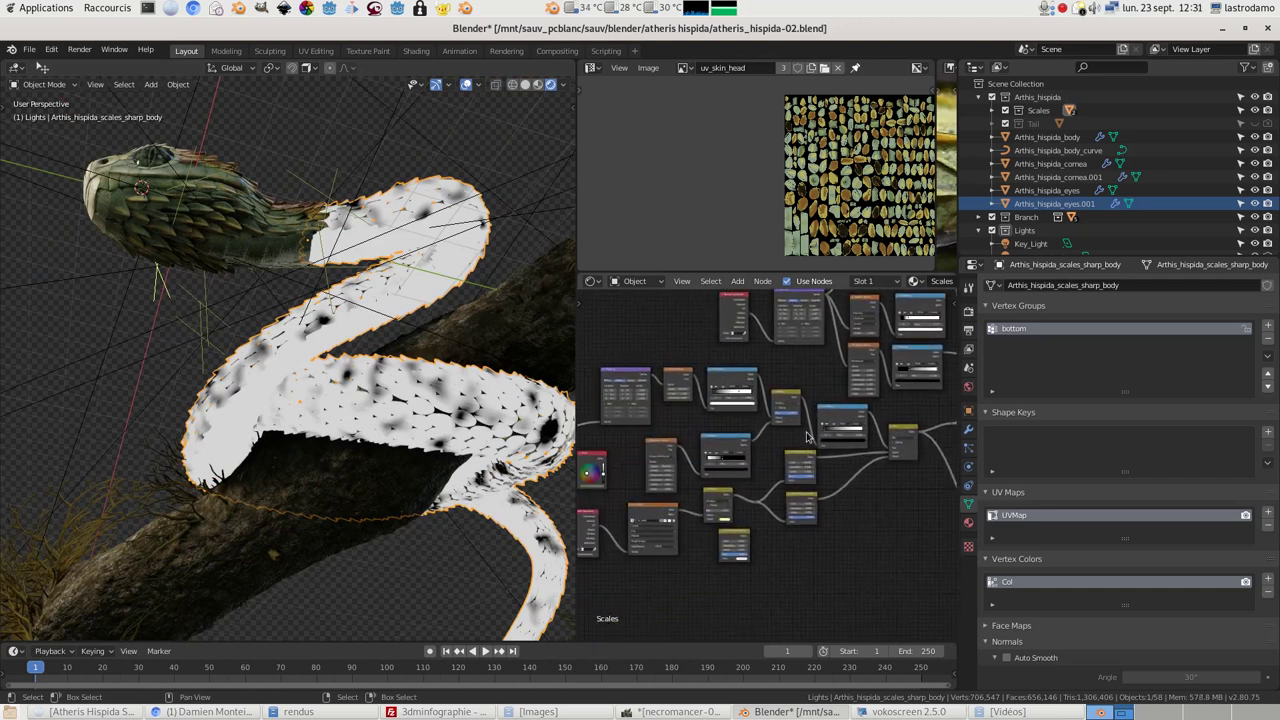
{"action": "scroll", "coordinate": [808, 437], "scroll_direction": "up", "scroll_amount": 6}
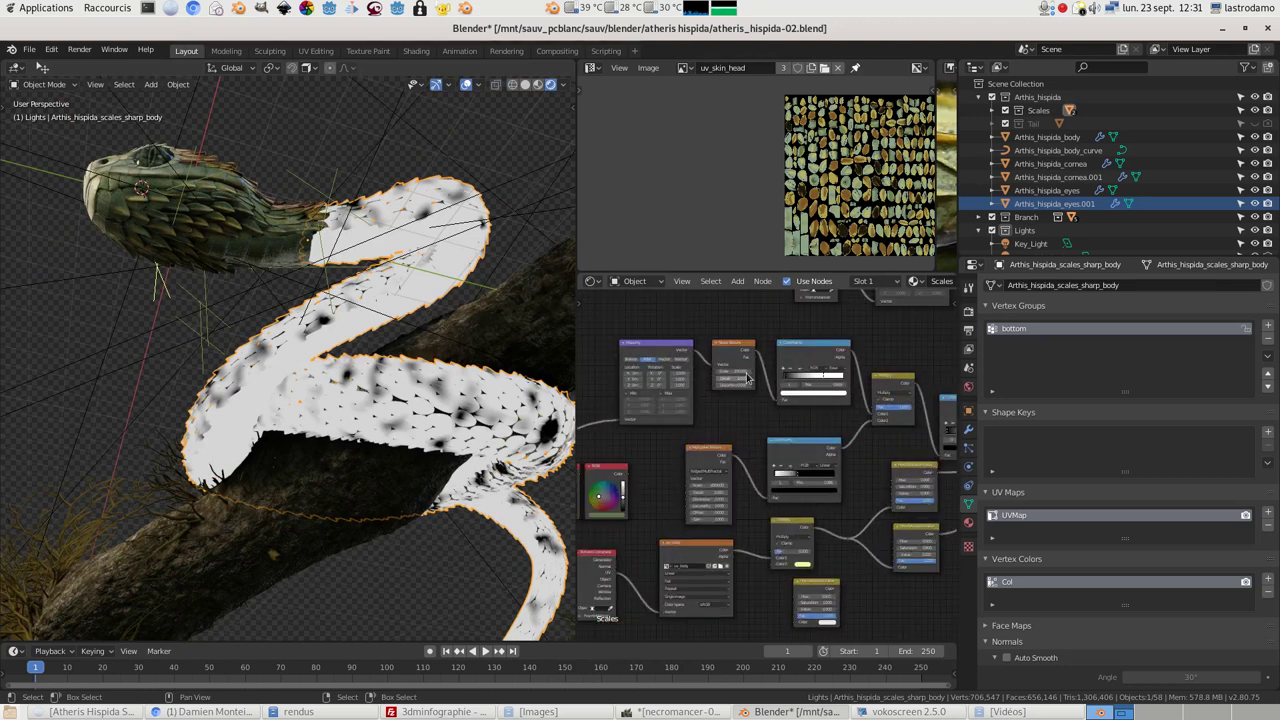
{"action": "scroll", "coordinate": [755, 405], "scroll_direction": "down", "scroll_amount": 2}
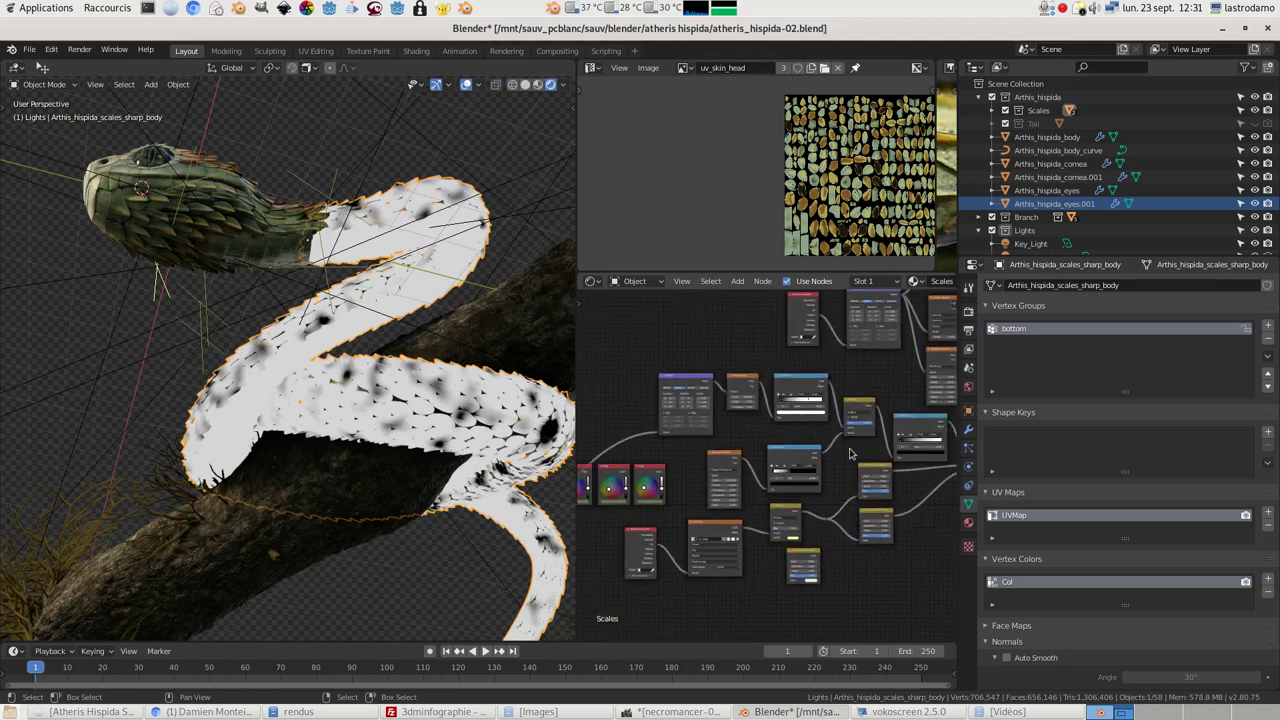
Preview the Multiply node that combines the Noise and Musgrave ramps, and inspect the fine speckles close up on the scales
{"action": "scroll", "coordinate": [779, 434], "scroll_direction": "down", "scroll_amount": 2}
{"action": "mouse_move", "coordinate": [811, 437]}
{"action": "middle_mouse_down"}
{"action": "mouse_move", "coordinate": [771, 454]}
{"action": "mouse_move", "coordinate": [753, 444]}
{"action": "middle_mouse_up"}
{"action": "left_click", "coordinate": [770, 374], "text": "ctrl+shift"}
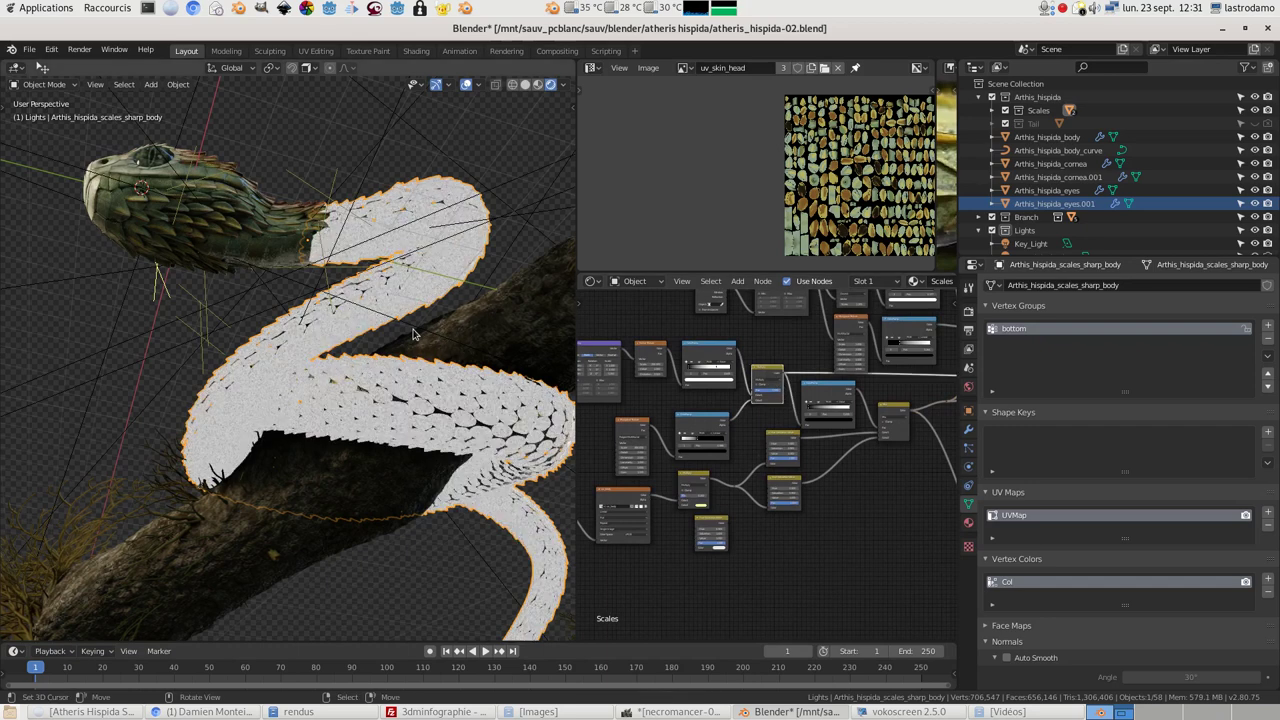
{"action": "scroll", "coordinate": [420, 345], "scroll_direction": "up", "scroll_amount": 5}
{"action": "scroll", "coordinate": [430, 355], "scroll_direction": "up", "scroll_amount": 3}
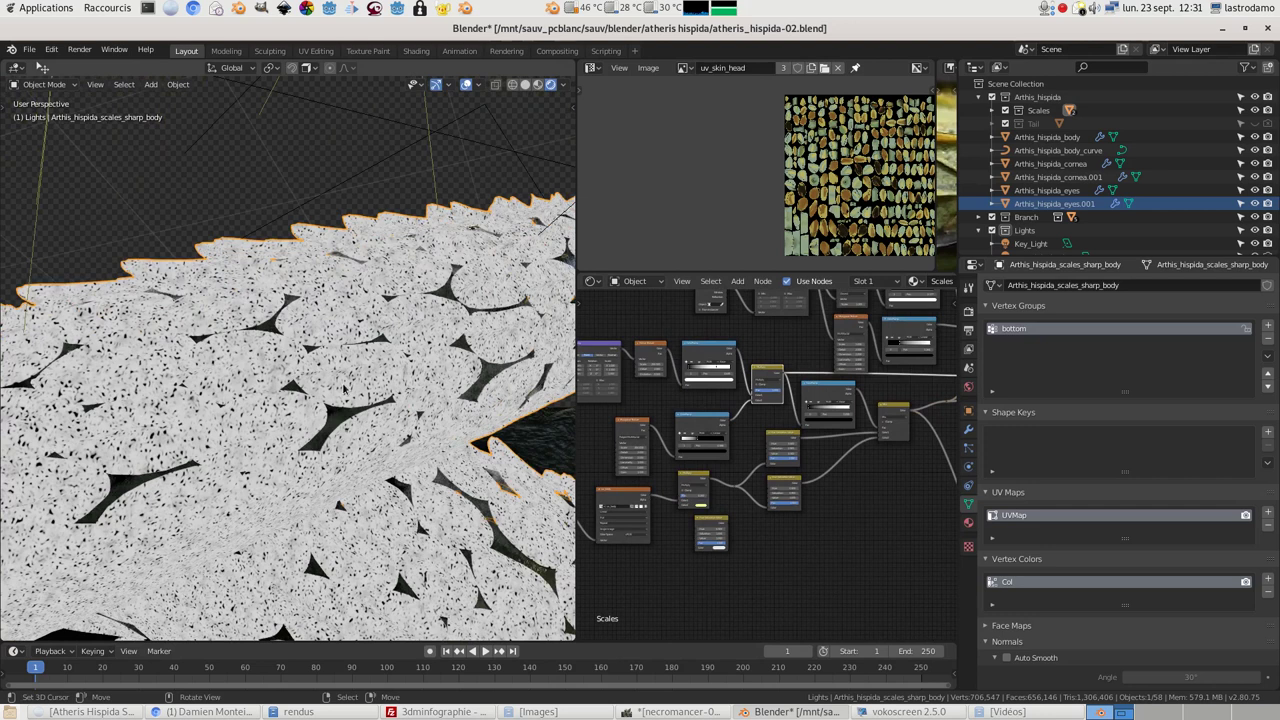
Preview the Mix node that blends the two Hue Saturation Value color variants of the scale texture using the speckle ramp
{"action": "middle_click_drag", "start_coordinate": [763, 535], "coordinate": [814, 517]}
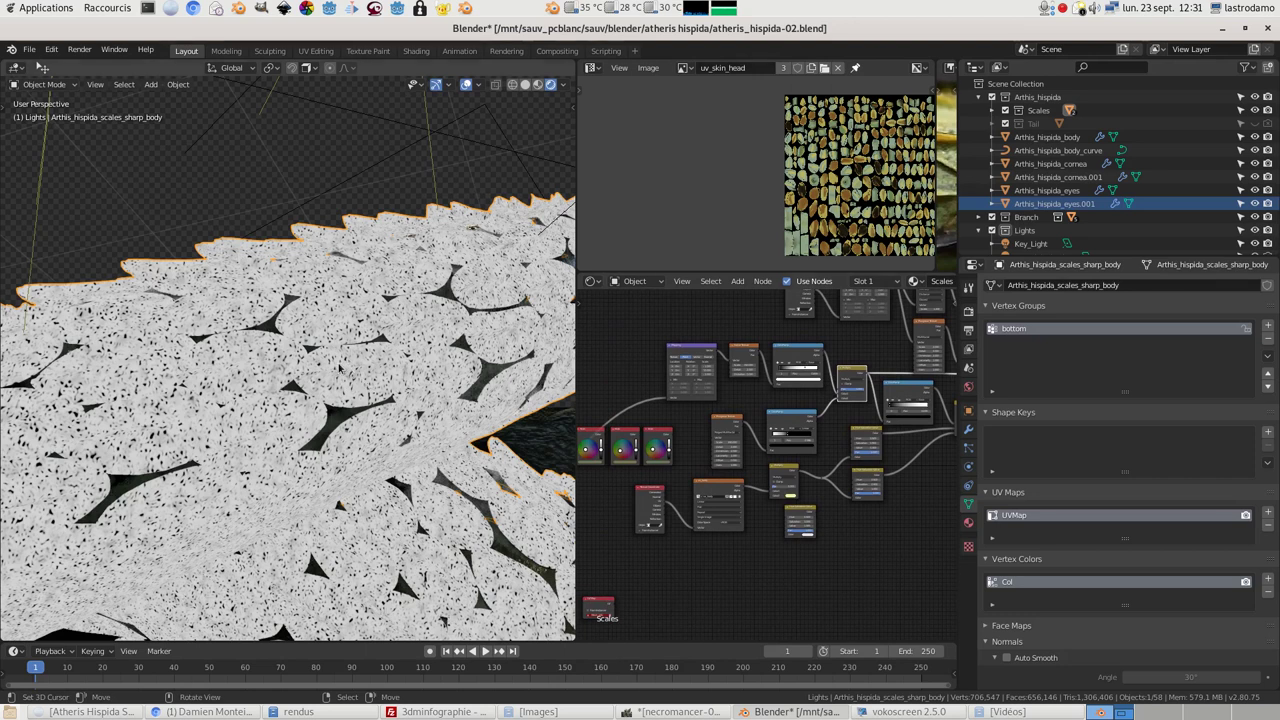
{"action": "scroll", "coordinate": [880, 445], "scroll_direction": "up", "scroll_amount": 3}
{"action": "left_click", "coordinate": [878, 443], "text": "ctrl+shift"}
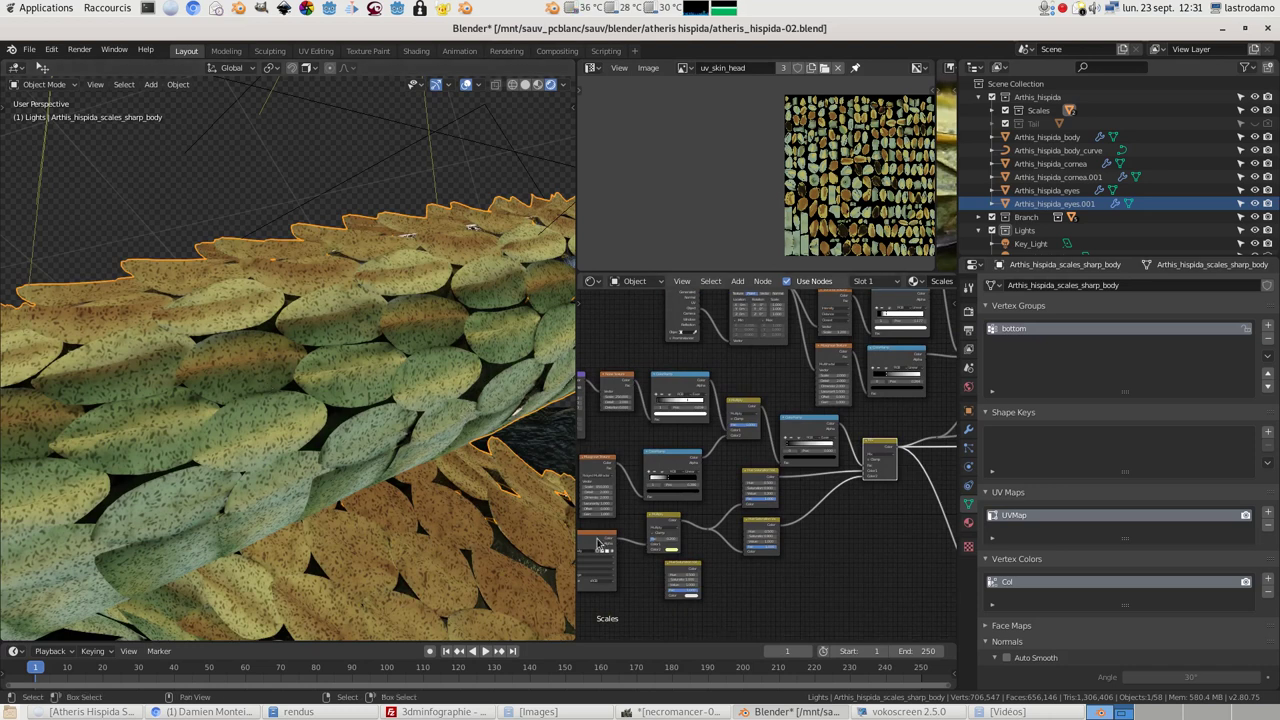
Preview the Mix node that blends the dark spots into the scale color, and inspect the spots along the body
{"action": "scroll", "coordinate": [598, 540], "scroll_direction": "down", "scroll_amount": 3}
{"action": "middle_click_drag", "start_coordinate": [852, 488], "coordinate": [782, 500]}
{"action": "scroll", "coordinate": [852, 466], "scroll_direction": "up", "scroll_amount": 1}
{"action": "middle_click_drag", "start_coordinate": [852, 466], "coordinate": [802, 484]}
{"action": "scroll", "coordinate": [810, 434], "scroll_direction": "up", "scroll_amount": 4}
{"action": "middle_click_drag", "start_coordinate": [850, 419], "coordinate": [716, 448]}
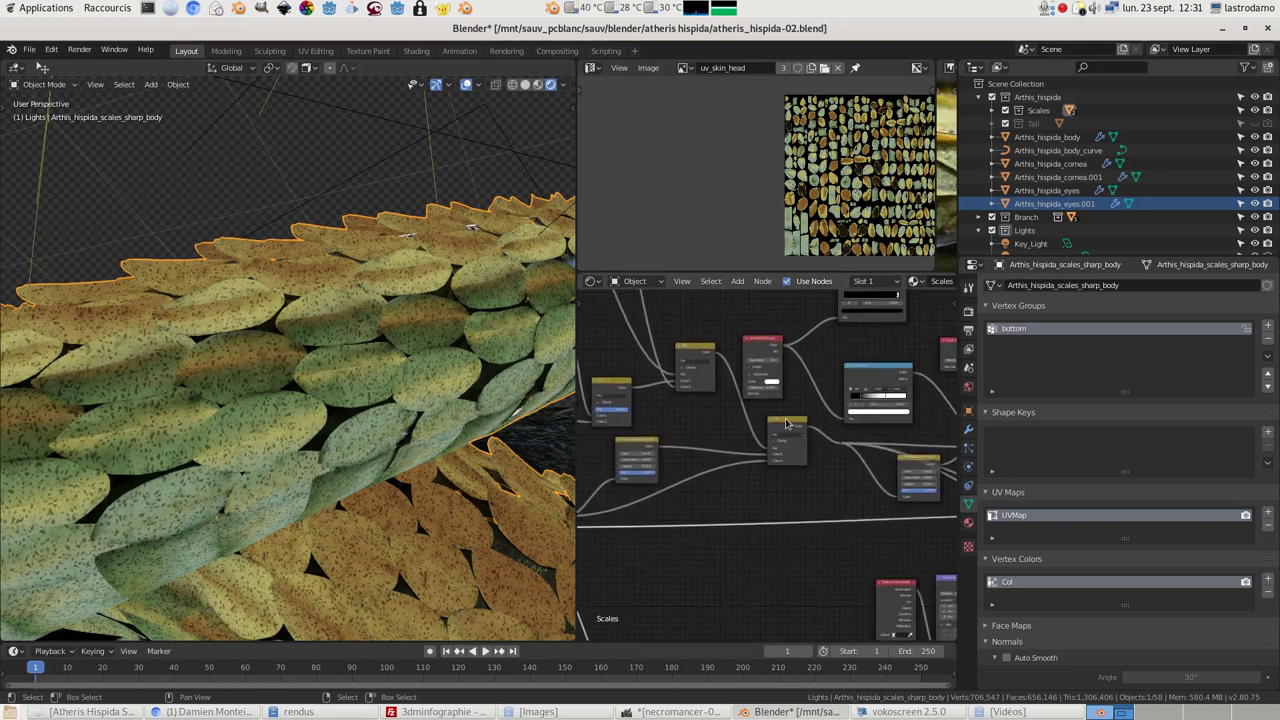
{"action": "left_click", "coordinate": [786, 424], "text": "ctrl+shift"}
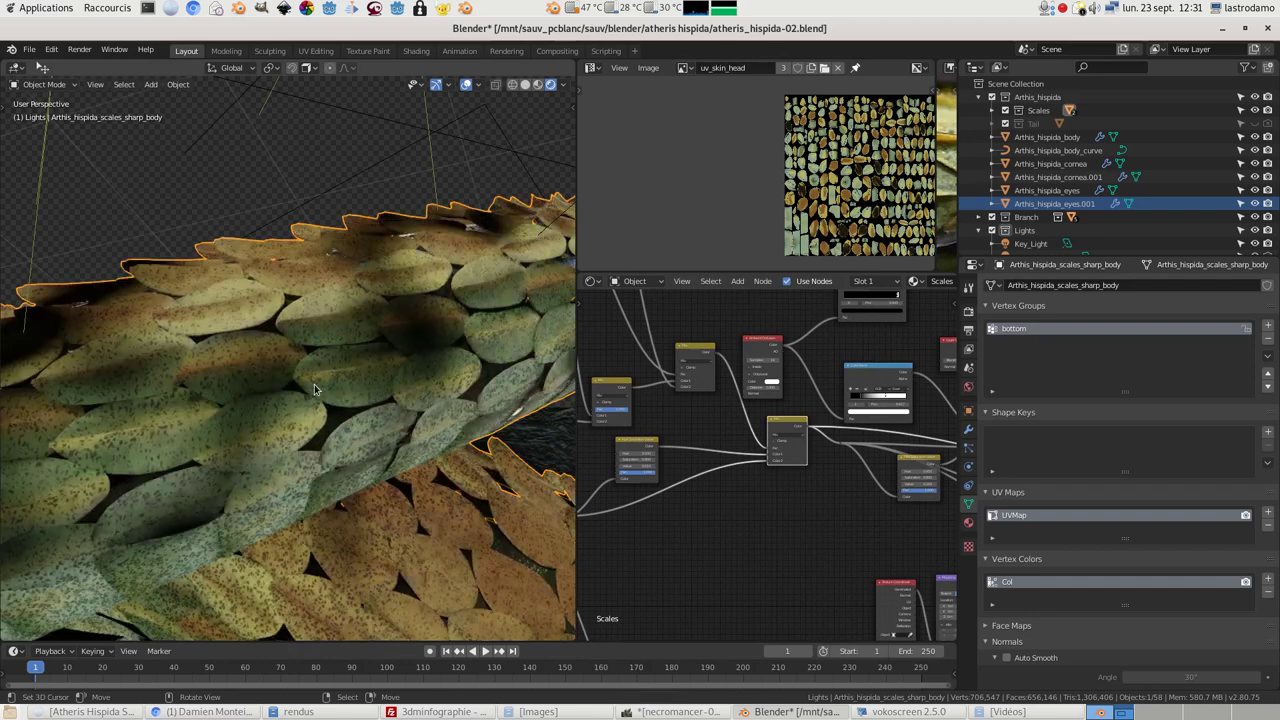
{"action": "middle_click_drag", "start_coordinate": [480, 323], "coordinate": [482, 328]}
{"action": "scroll", "coordinate": [759, 473], "scroll_direction": "up", "scroll_amount": 5}
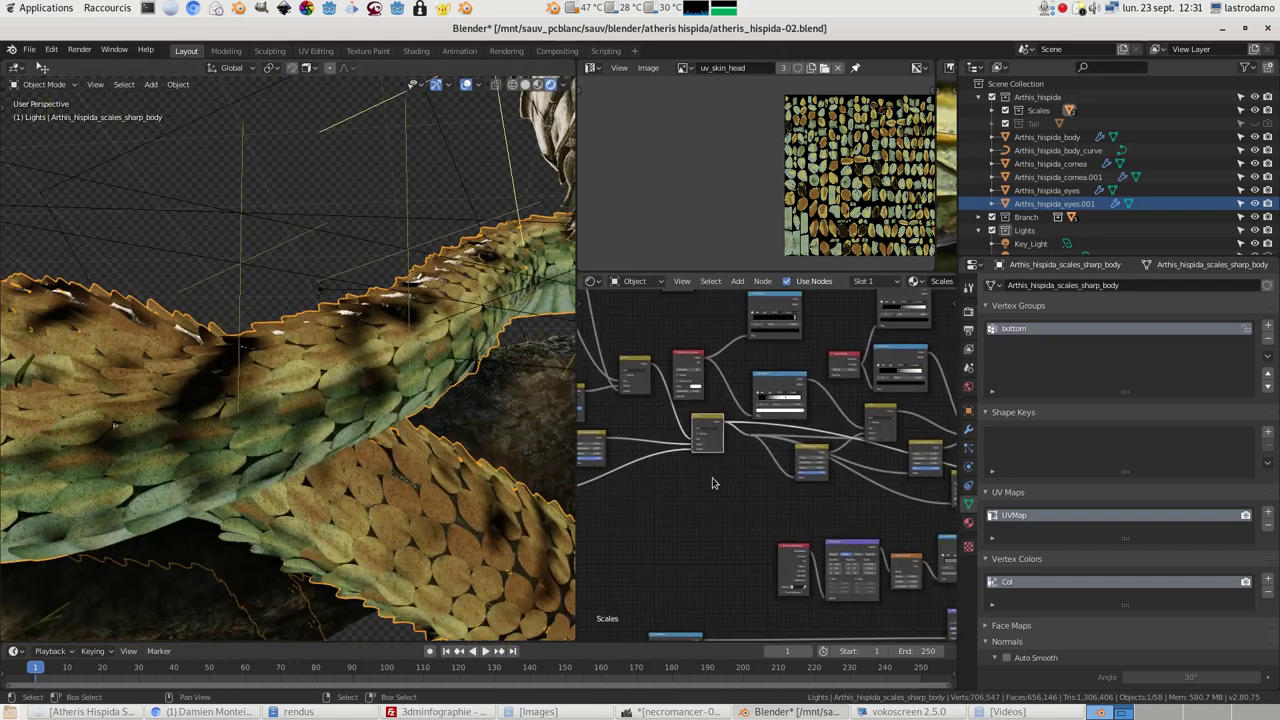
Shift the Ambient Occlusion node above the neighboring Mix node and preview the Mix node driven by its ColorRamp on the scales
{"action": "middle_click_drag", "start_coordinate": [759, 473], "coordinate": [785, 466]}
{"action": "scroll", "coordinate": [771, 457], "scroll_direction": "up", "scroll_amount": 2}
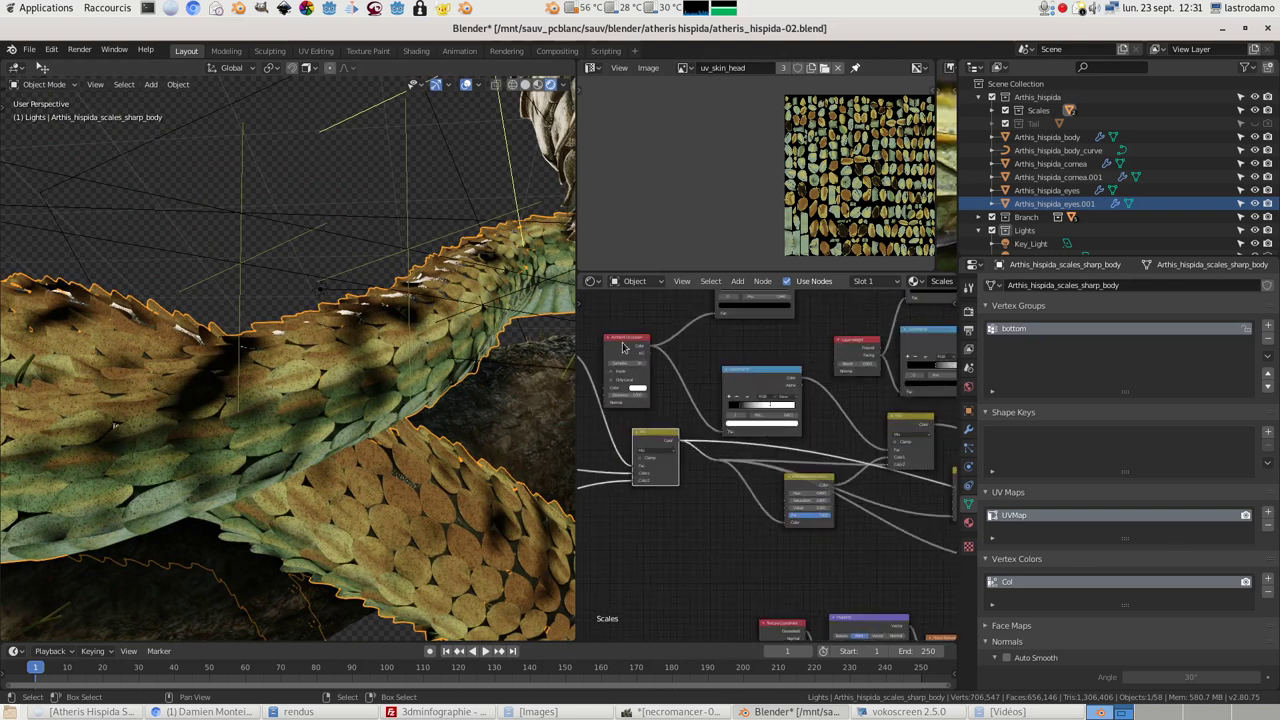
{"action": "left_click_drag", "start_coordinate": [625, 349], "coordinate": [652, 352]}
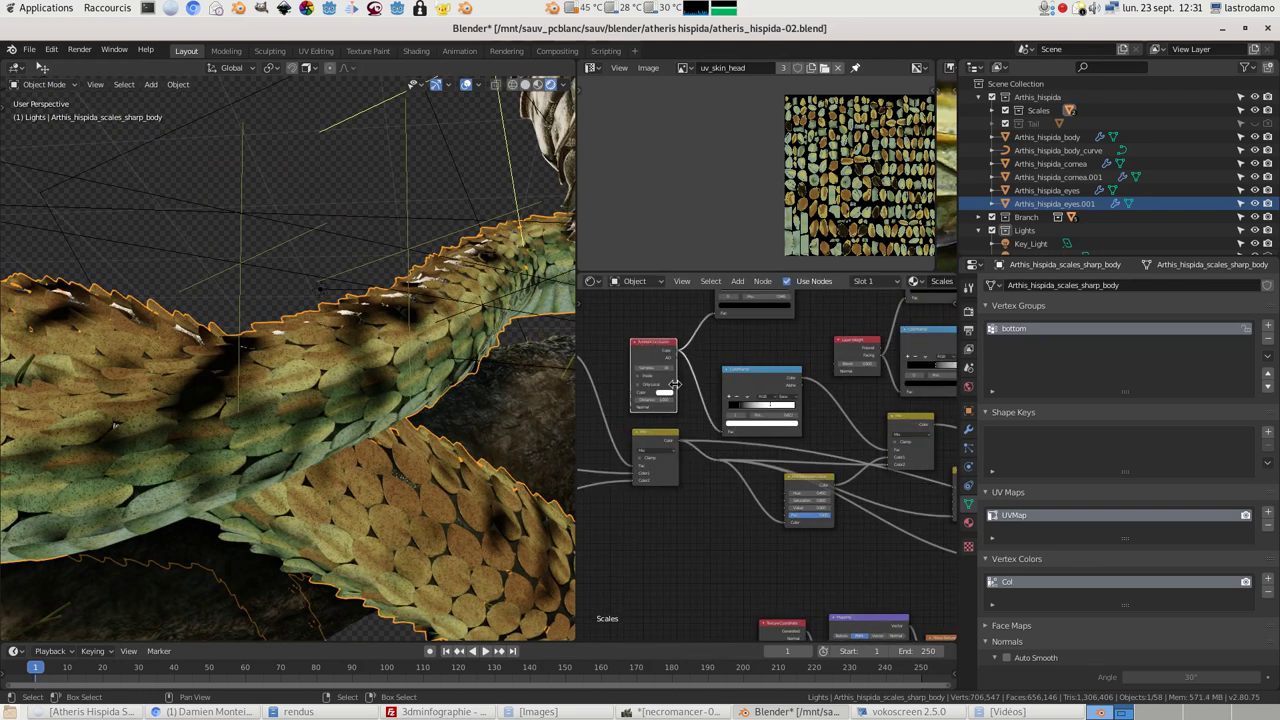
{"action": "left_click", "coordinate": [916, 424], "text": "ctrl+shift"}
{"action": "middle_click_drag", "start_coordinate": [507, 440], "coordinate": [445, 370]}
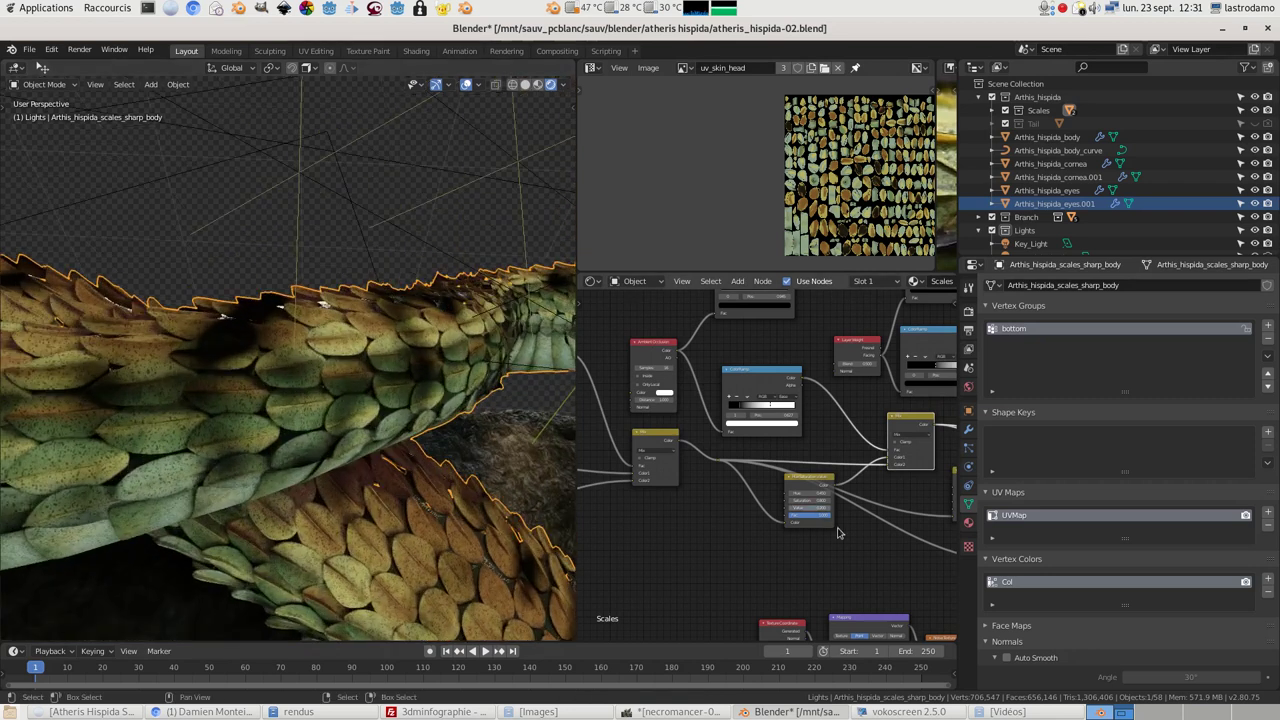
Preview the final Mix node driven by the Layer Weight ColorRamp and inspect its color effect on the scale edges
{"action": "scroll", "coordinate": [750, 373], "scroll_direction": "down", "scroll_amount": 4}
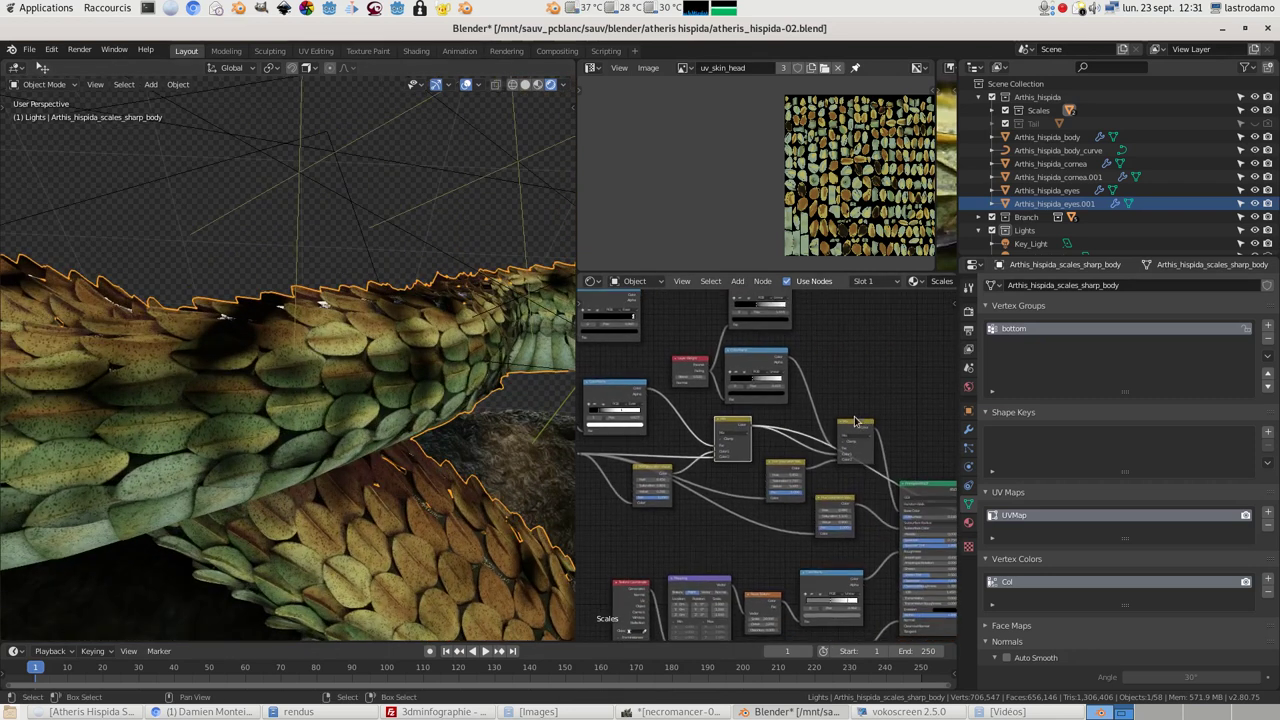
{"action": "middle_click_drag", "start_coordinate": [370, 380], "coordinate": [378, 374]}
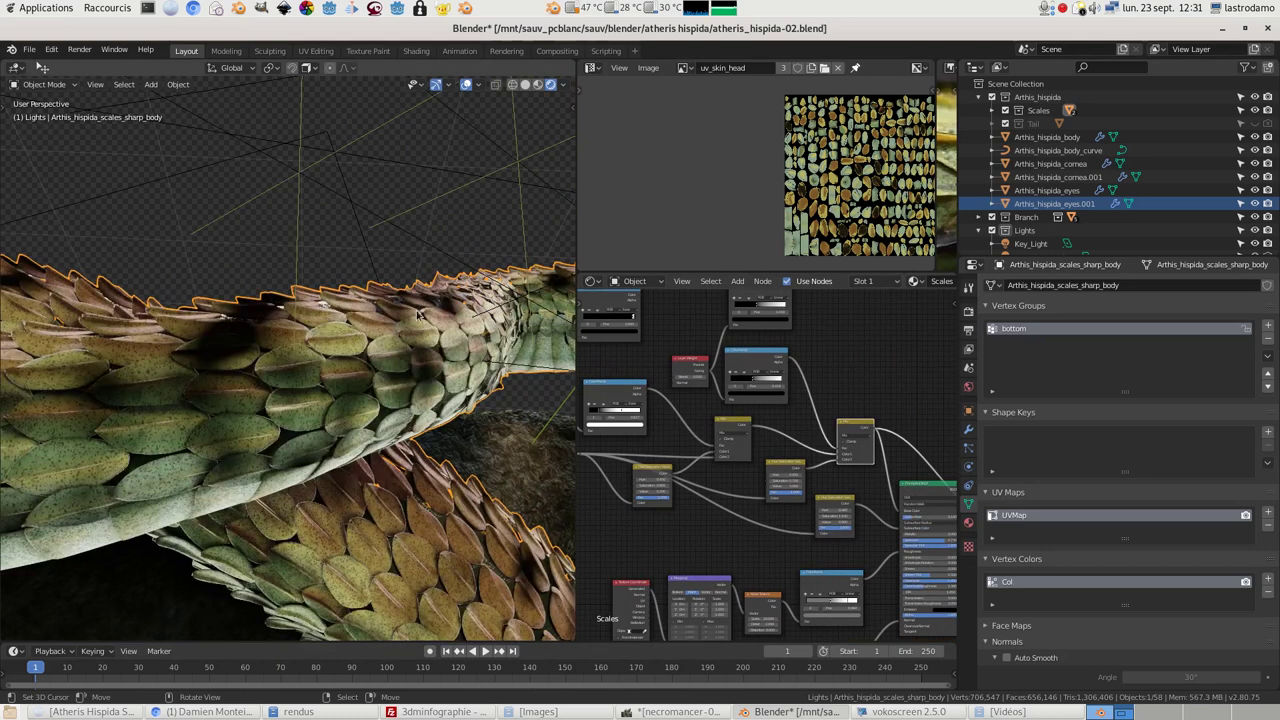
{"action": "middle_click_drag", "start_coordinate": [418, 314], "coordinate": [430, 395]}
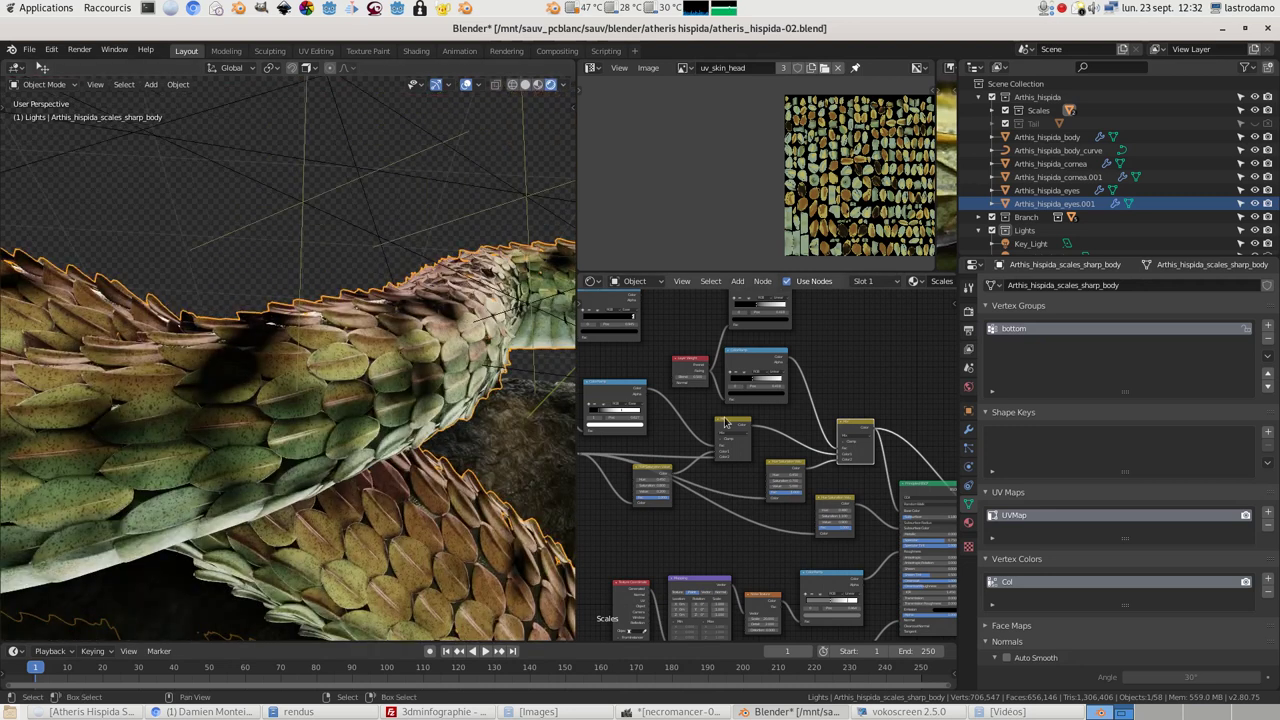
Connect the Principled BSDF directly to the Material Output to restore the full scales shading
{"action": "scroll", "coordinate": [805, 424], "scroll_direction": "down", "scroll_amount": 3}
{"action": "middle_click_drag", "start_coordinate": [805, 424], "coordinate": [737, 383]}
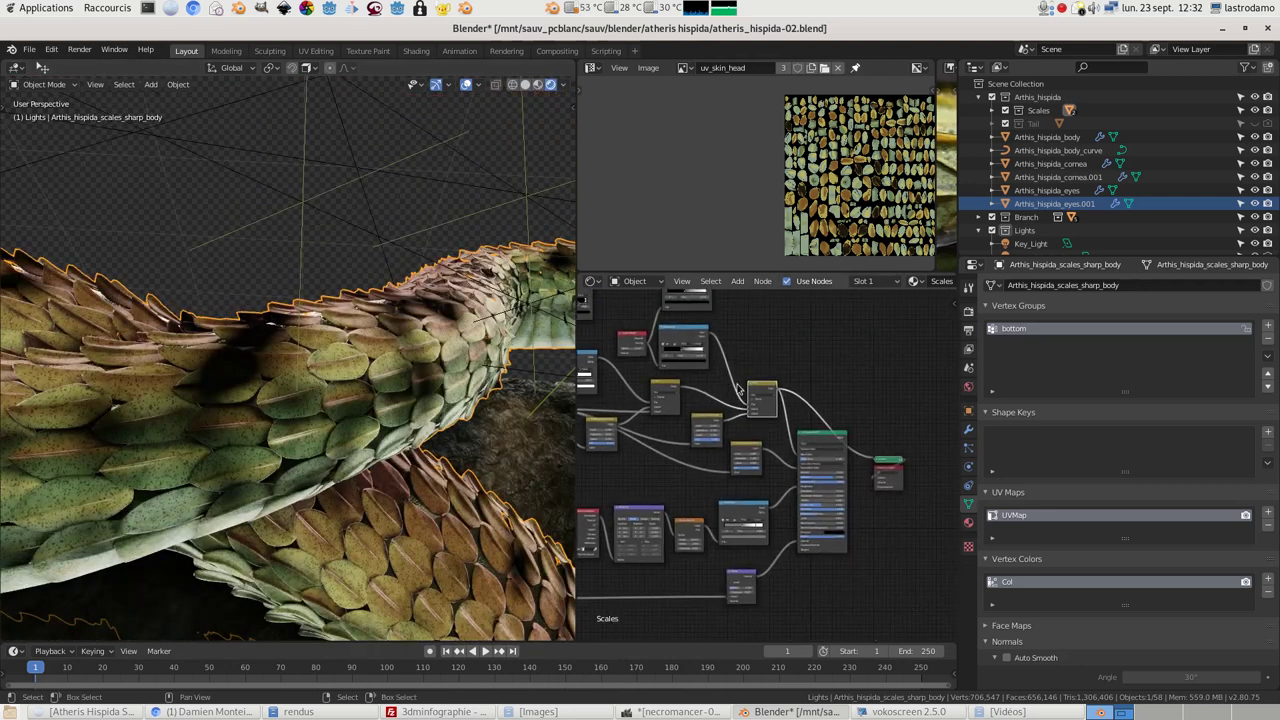
{"action": "left_click", "coordinate": [820, 438], "text": "ctrl+shift"}
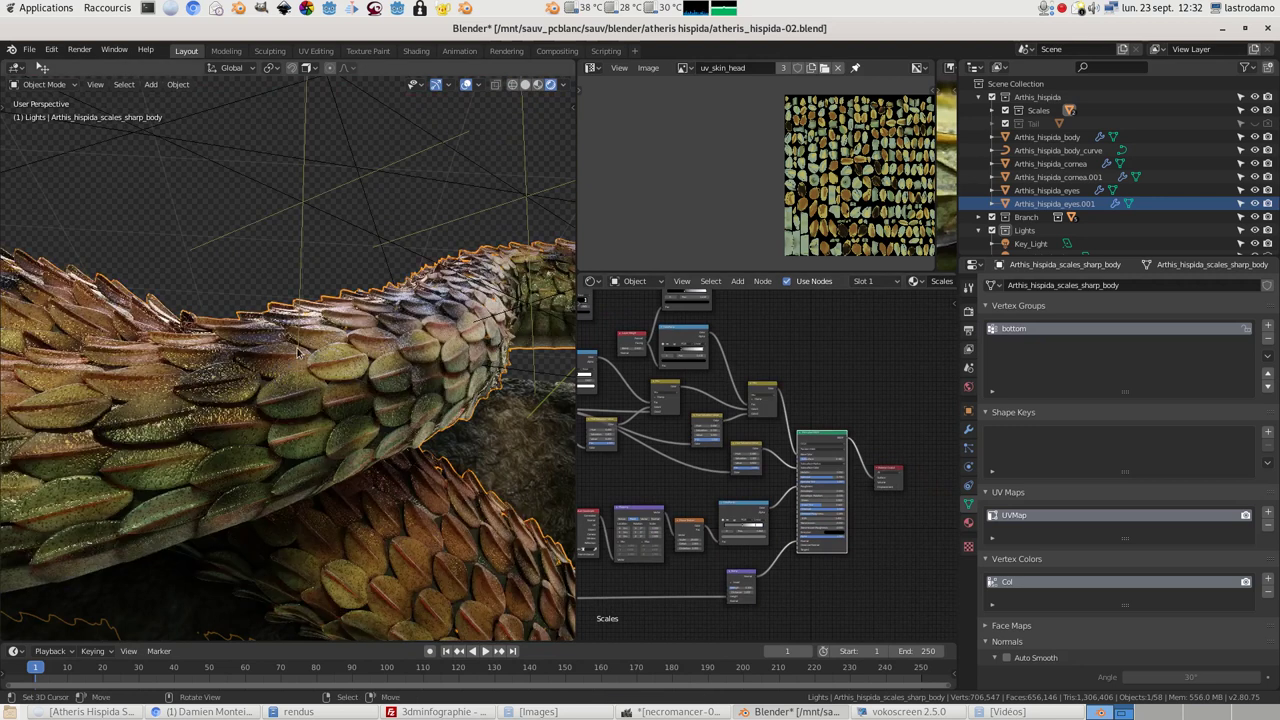
Examine the Bump node feeding the Principled BSDF and its relief effect on the body scales
{"action": "scroll", "coordinate": [298, 352], "scroll_direction": "up", "scroll_amount": 3}
{"action": "scroll", "coordinate": [838, 506], "scroll_direction": "down", "scroll_amount": 1}
{"action": "middle_click_drag", "start_coordinate": [714, 586], "coordinate": [875, 487]}
{"action": "left_click_drag", "start_coordinate": [869, 481], "coordinate": [863, 488]}
{"action": "scroll", "coordinate": [397, 419], "scroll_direction": "down", "scroll_amount": 8}
{"action": "middle_click_drag", "start_coordinate": [397, 419], "coordinate": [442, 378]}
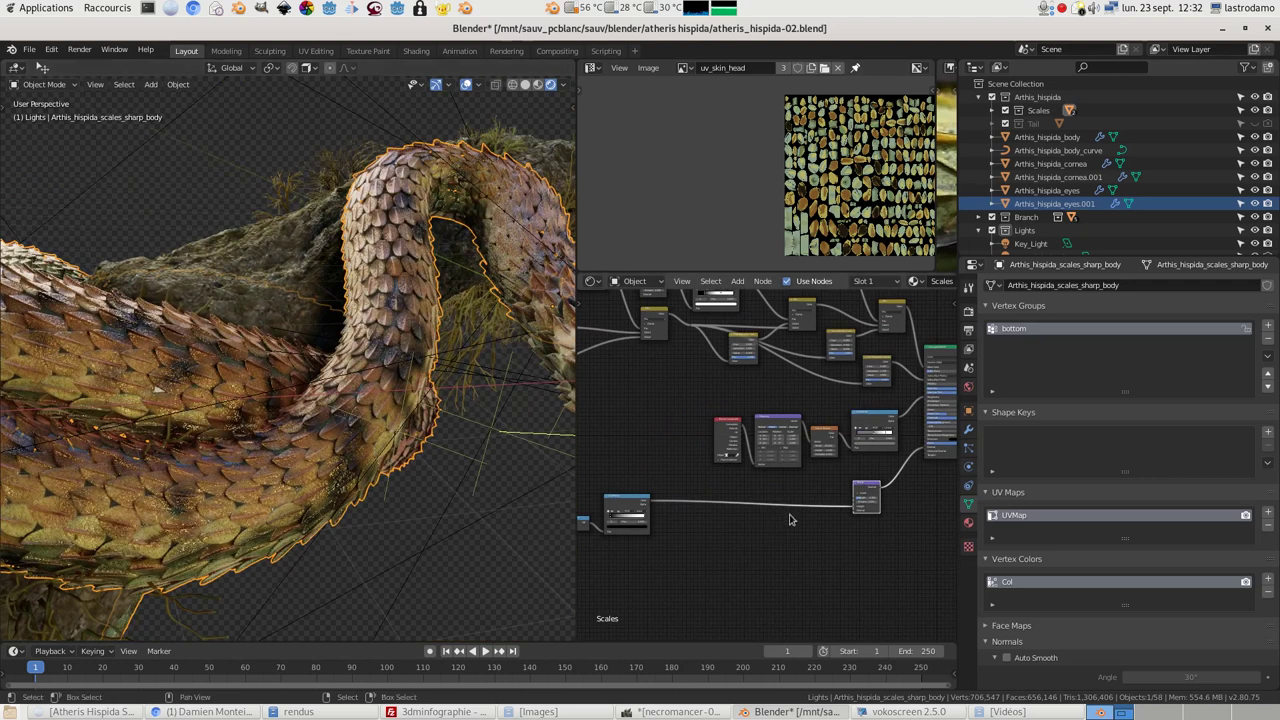
Examine the Texture Coordinate, Mapping, Noise Texture and ColorRamp chain that feeds the Principled BSDF
{"action": "scroll", "coordinate": [781, 490], "scroll_direction": "up", "scroll_amount": 3}
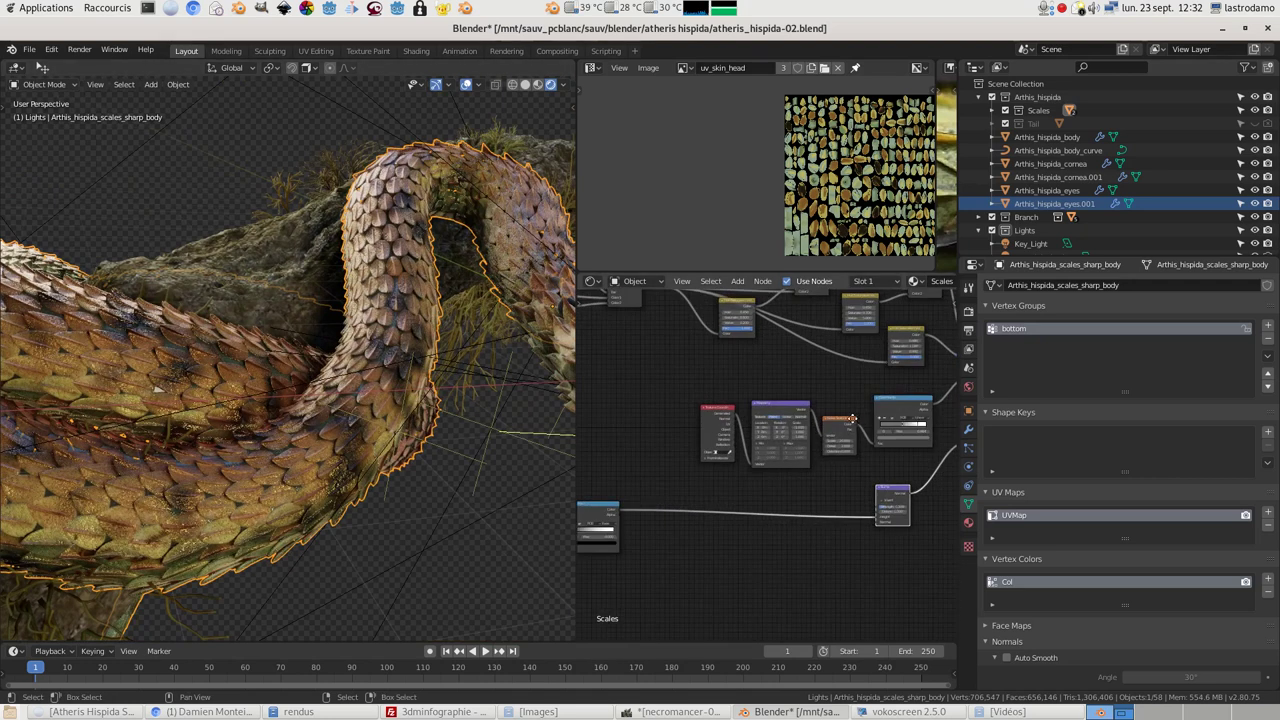
{"action": "left_click_drag", "start_coordinate": [766, 431], "coordinate": [772, 422]}
{"action": "scroll", "coordinate": [909, 429], "scroll_direction": "down", "scroll_amount": 1}
{"action": "middle_click_drag", "start_coordinate": [944, 414], "coordinate": [815, 457]}
{"action": "scroll", "coordinate": [815, 457], "scroll_direction": "up", "scroll_amount": 4}
{"action": "middle_click_drag", "start_coordinate": [780, 508], "coordinate": [899, 459]}
{"action": "scroll", "coordinate": [711, 519], "scroll_direction": "down", "scroll_amount": 4}
{"action": "scroll", "coordinate": [806, 482], "scroll_direction": "down", "scroll_amount": 1}
{"action": "middle_click_drag", "start_coordinate": [711, 524], "coordinate": [771, 483]}
Show the nodes around the Principled BSDF and view the finished scales material on the whole snake
{"action": "scroll", "coordinate": [820, 500], "scroll_direction": "down", "scroll_amount": 4}
{"action": "middle_click_drag", "start_coordinate": [800, 531], "coordinate": [777, 544]}
{"action": "middle_click_drag", "start_coordinate": [788, 523], "coordinate": [731, 551]}
{"action": "scroll", "coordinate": [467, 408], "scroll_direction": "down", "scroll_amount": 5}
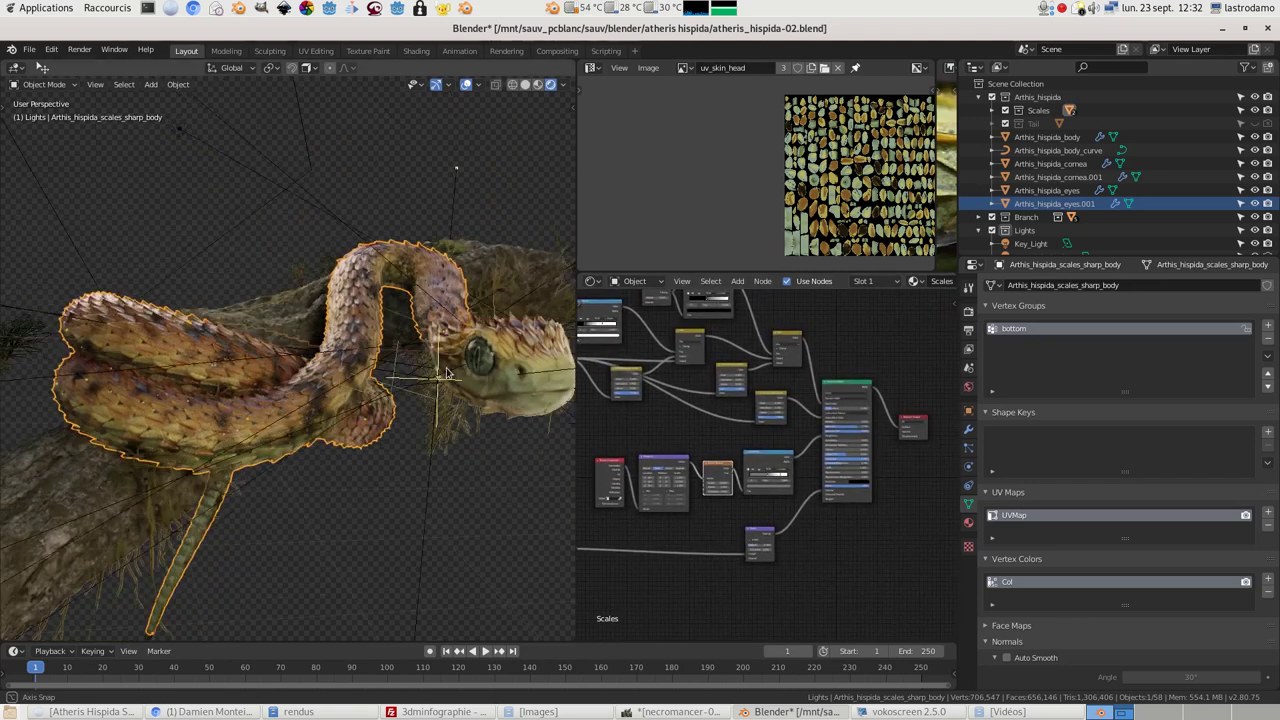
{"action": "middle_click_drag", "start_coordinate": [467, 408], "coordinate": [391, 391]}
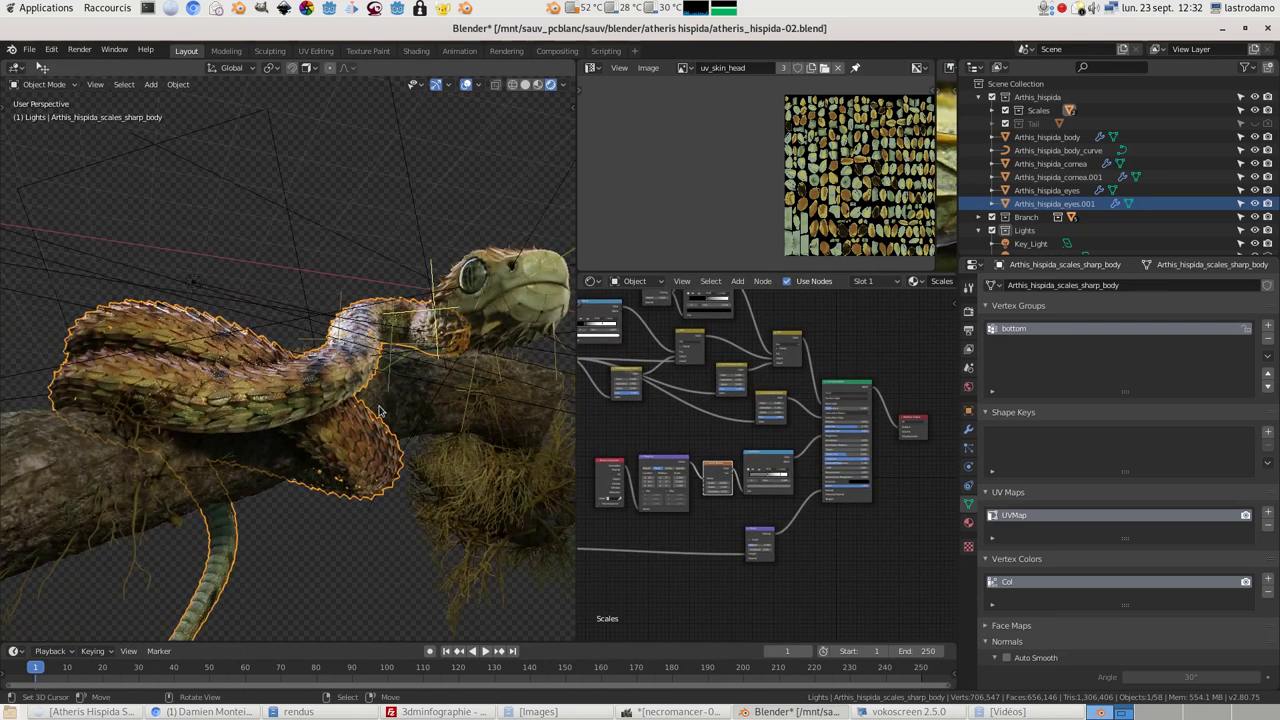